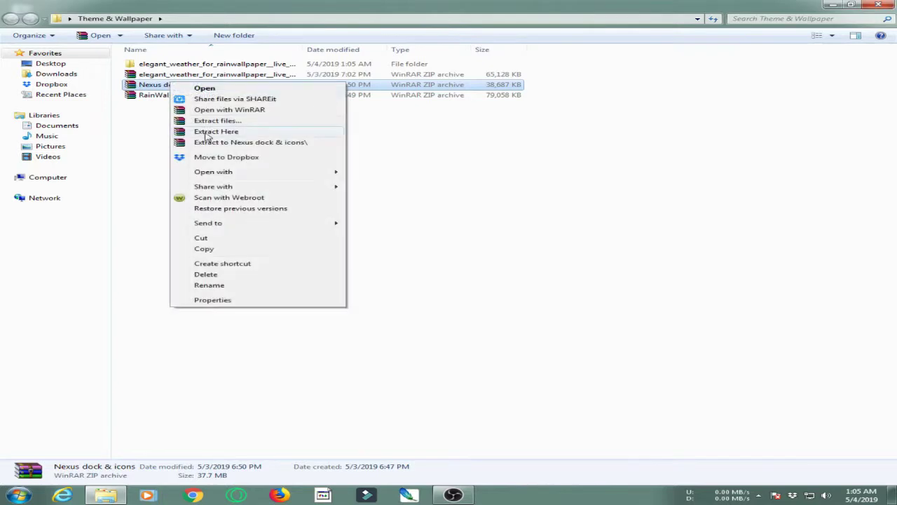
Extract the Nexus dock & icons and RainWallpaper_setup archives, each into a folder of its own name
{"action": "left_click", "coordinate": [222, 143]}
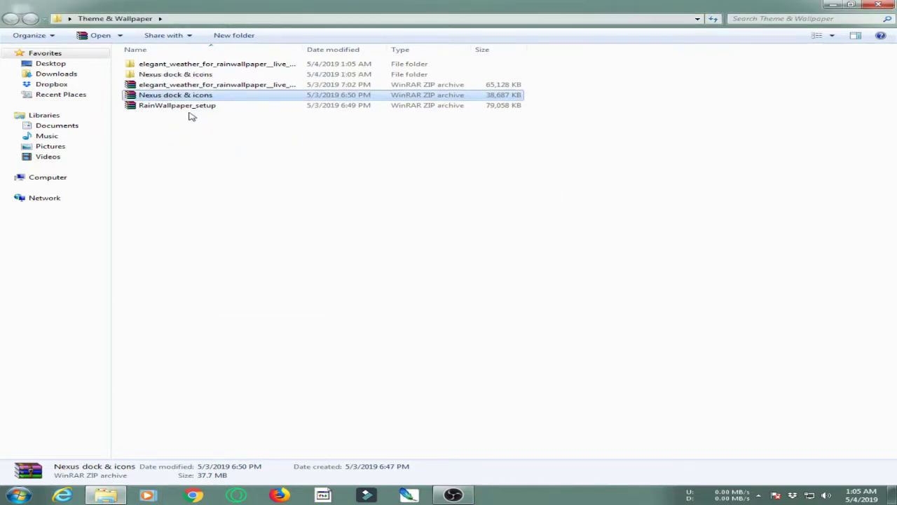
{"action": "left_click", "coordinate": [182, 109]}
{"action": "right_click", "coordinate": [182, 107]}
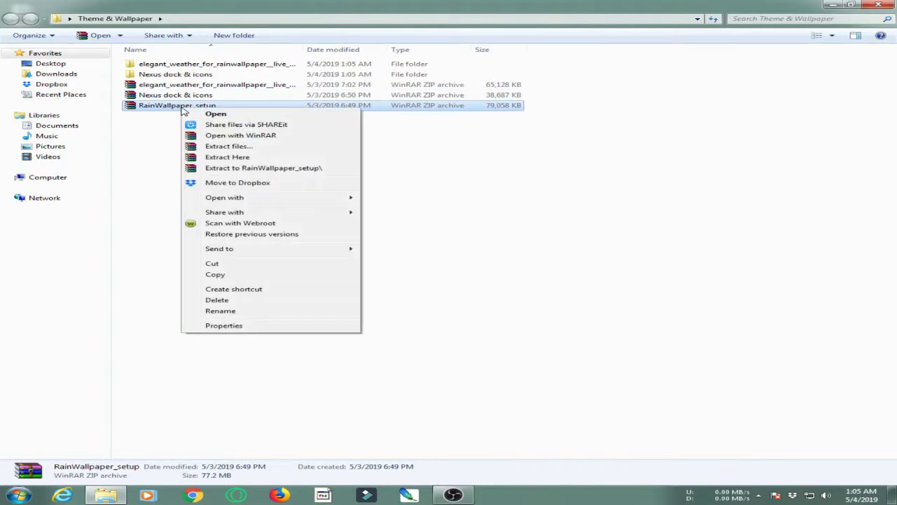
{"action": "left_click", "coordinate": [219, 170]}
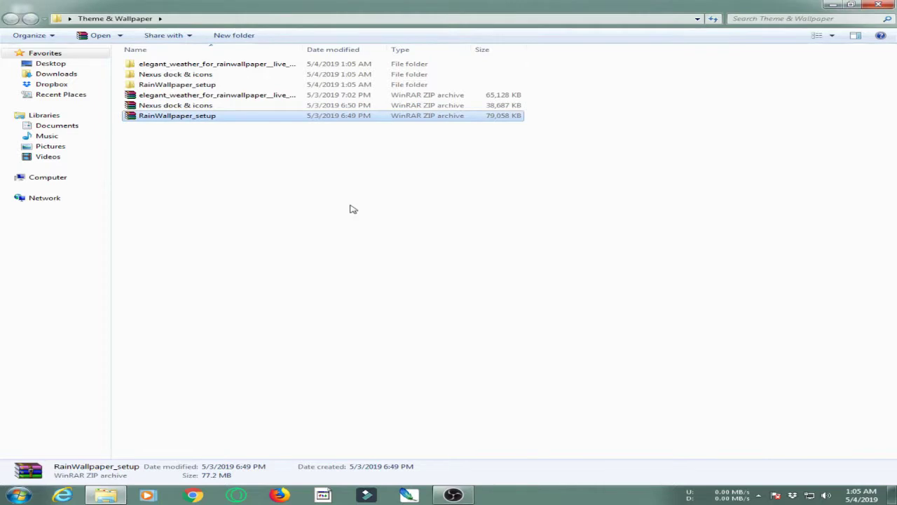
{"action": "left_click", "coordinate": [324, 215]}
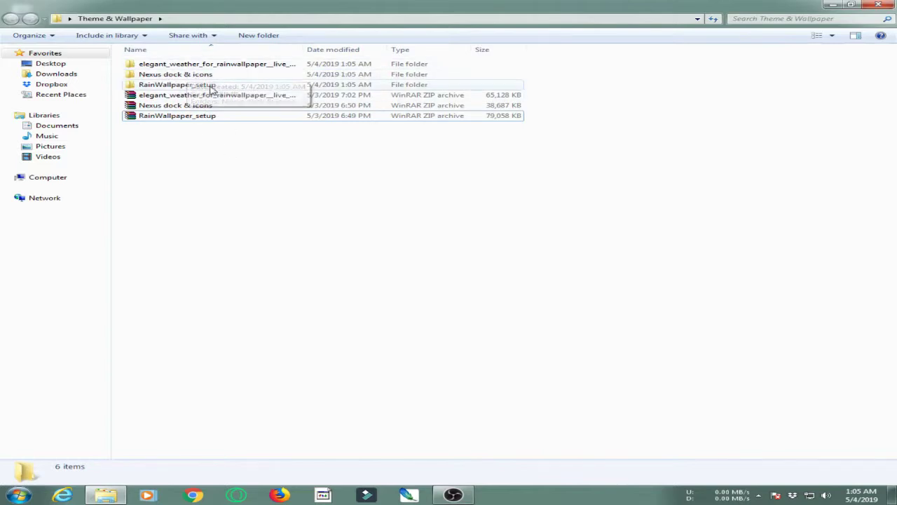
Open the inner Nexus dock & icons folder and look through the images in its My Icons subfolder
{"action": "double_click", "coordinate": [169, 75]}
{"action": "double_click", "coordinate": [186, 65]}
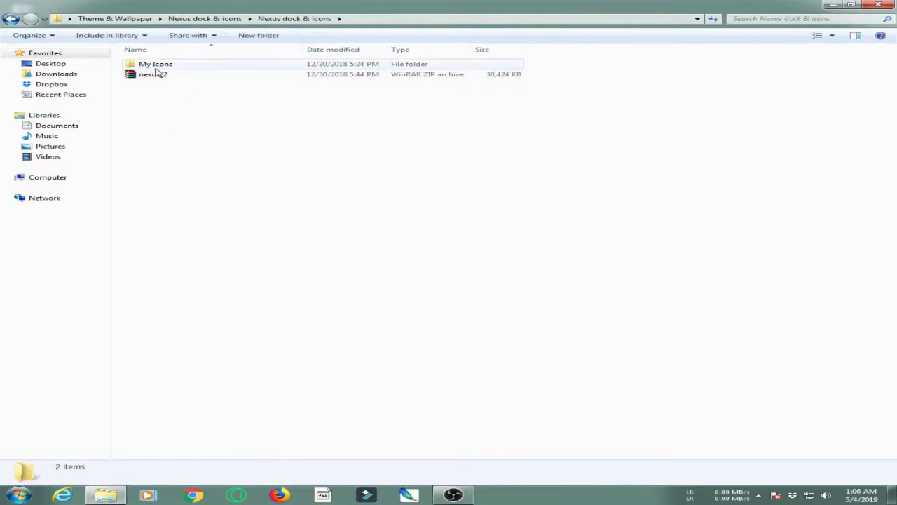
{"action": "double_click", "coordinate": [157, 65]}
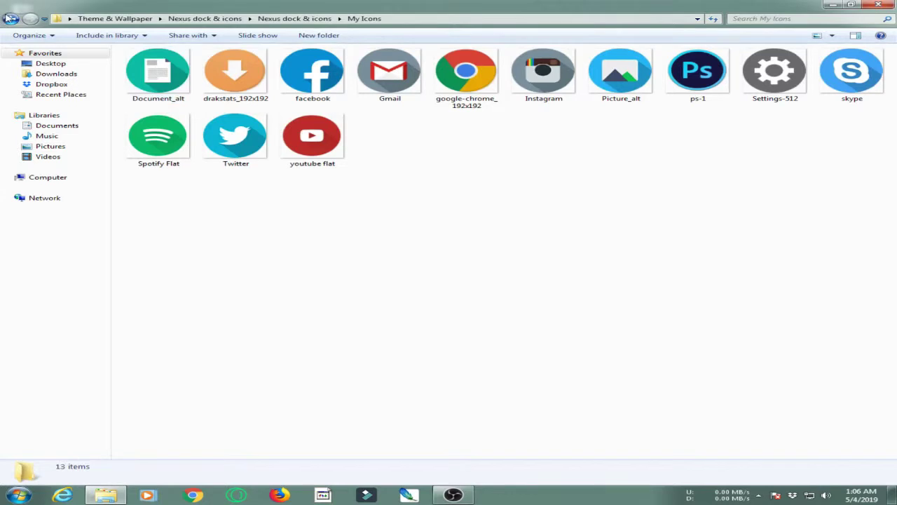
{"action": "left_click", "coordinate": [9, 18]}
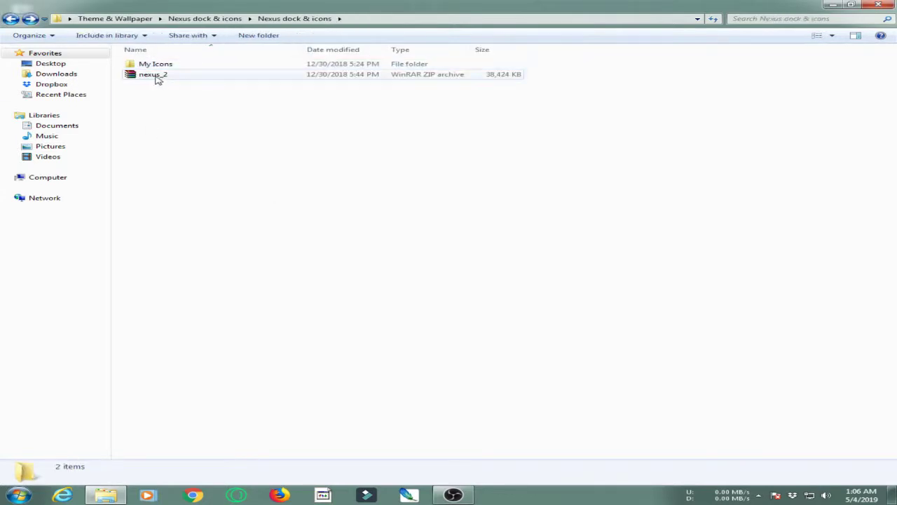
Extract the nexus_2 archive directly into the current Nexus dock & icons folder
{"action": "right_click", "coordinate": [155, 77]}
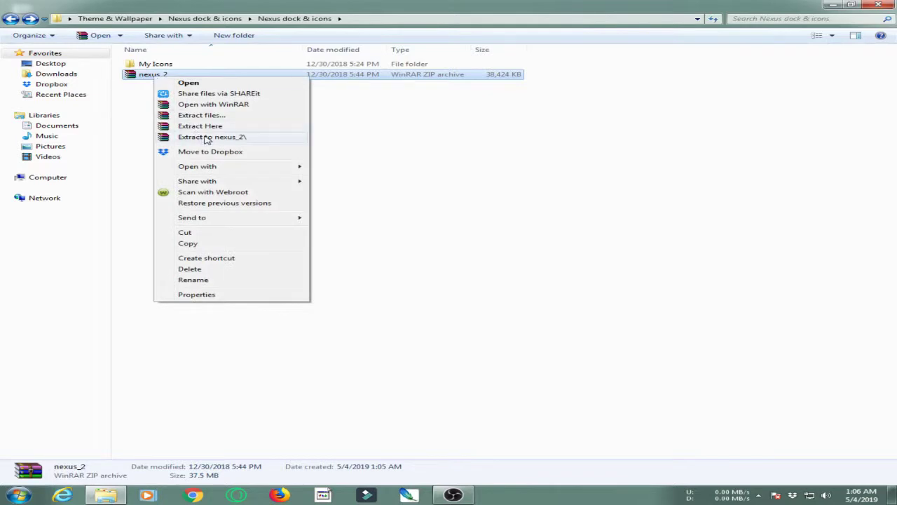
{"action": "left_click", "coordinate": [210, 136]}
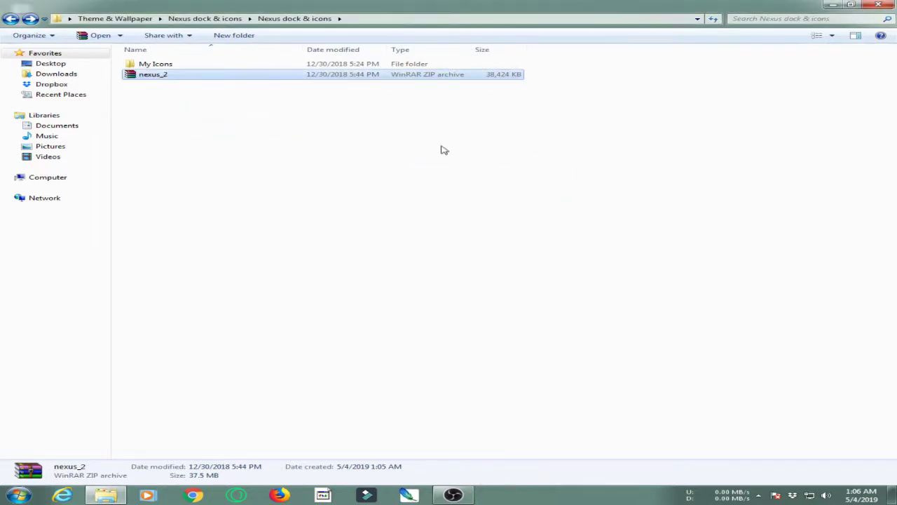
{"action": "left_click", "coordinate": [224, 147]}
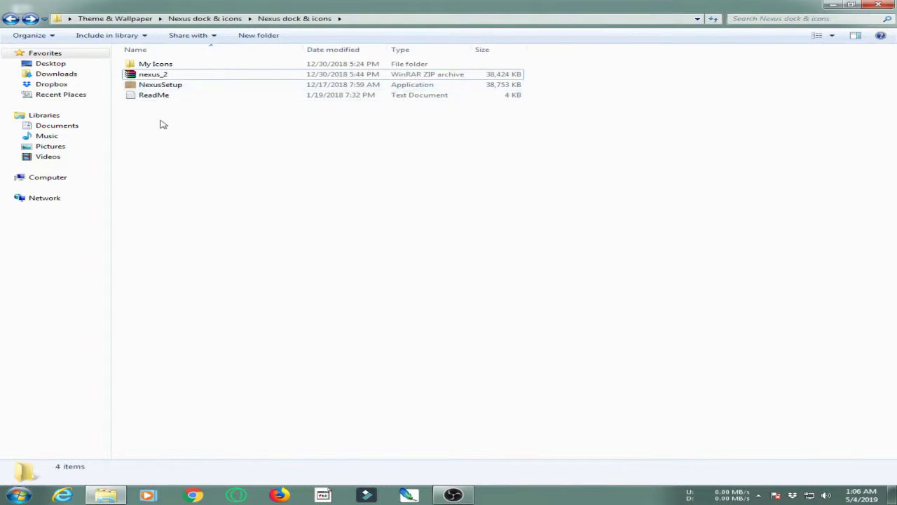
Run NexusSetup in English and accept the license agreement
{"action": "left_click", "coordinate": [160, 85]}
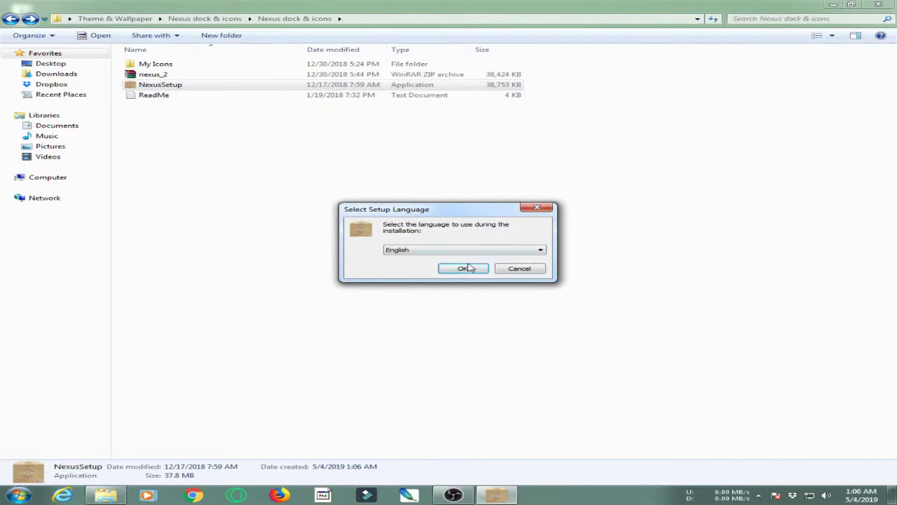
{"action": "left_click", "coordinate": [468, 268]}
{"action": "left_click", "coordinate": [527, 325]}
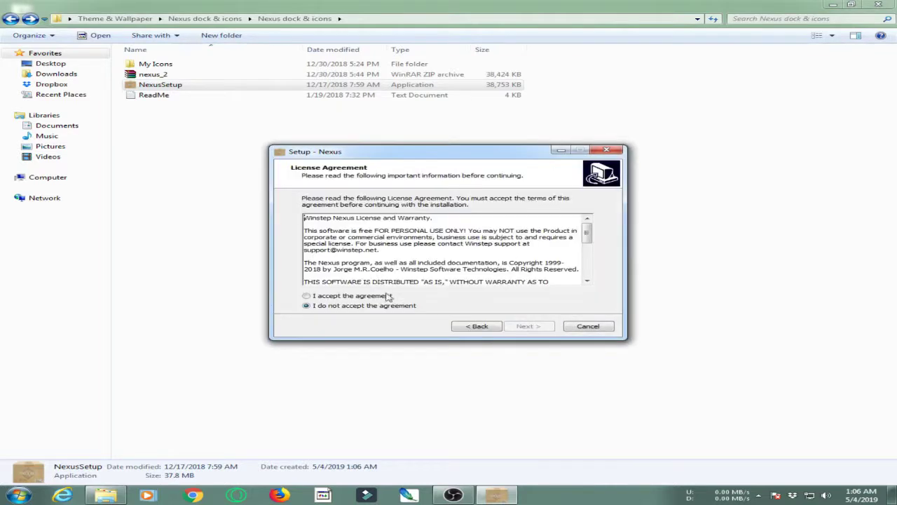
{"action": "left_click", "coordinate": [321, 297]}
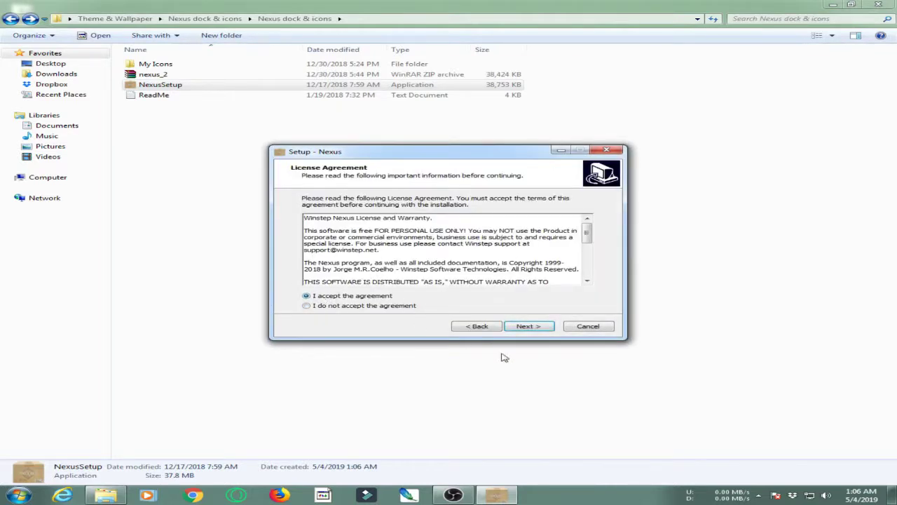
{"action": "left_click", "coordinate": [531, 326]}
Install Nexus with the default destination and Start Menu folder, and finish setup with Launch Nexus enabled
{"action": "left_click", "coordinate": [528, 326]}
{"action": "left_click", "coordinate": [527, 326]}
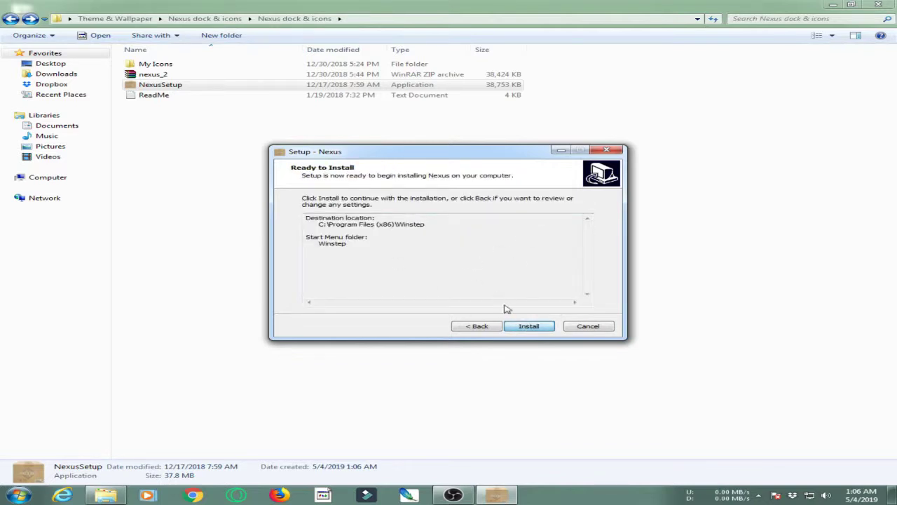
{"action": "left_click", "coordinate": [526, 325]}
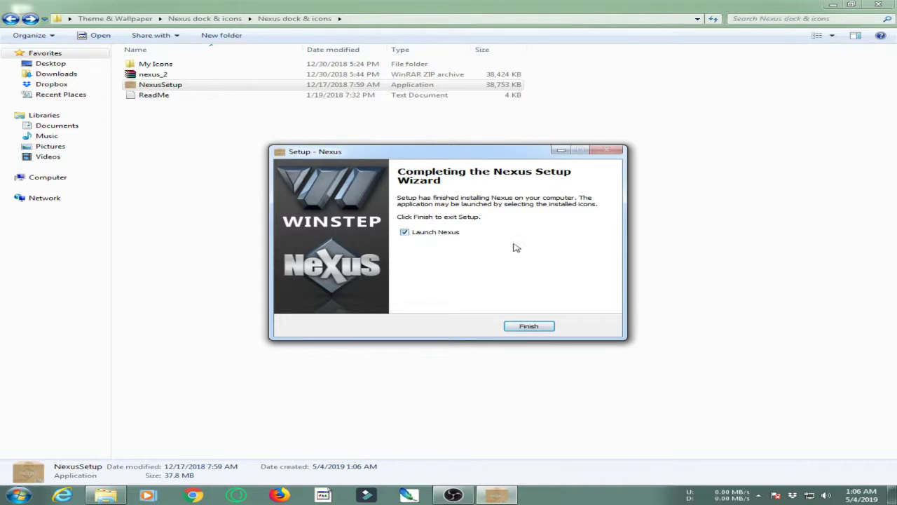
{"action": "left_click", "coordinate": [522, 329]}
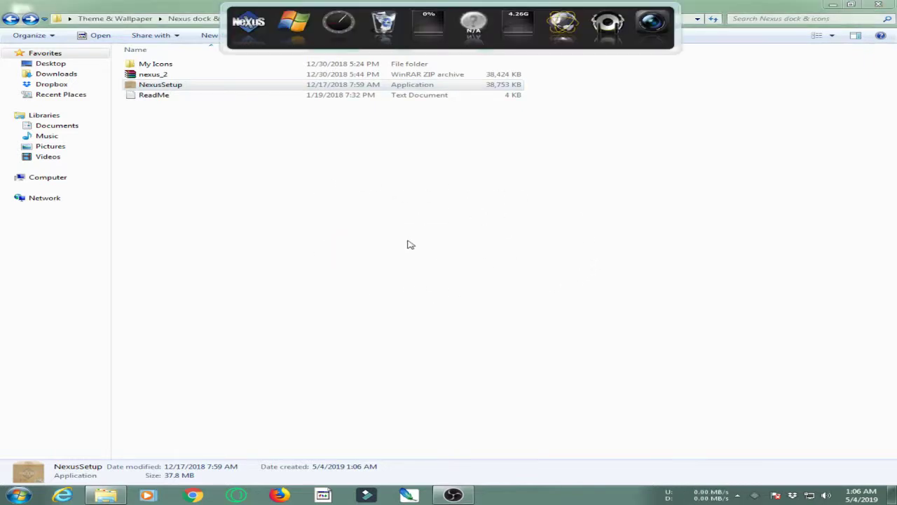
Open the Nexus dock preferences from the desktop and attach the dock to the Bottom screen edge with a 30-pixel offset
{"action": "left_click", "coordinate": [833, 5]}
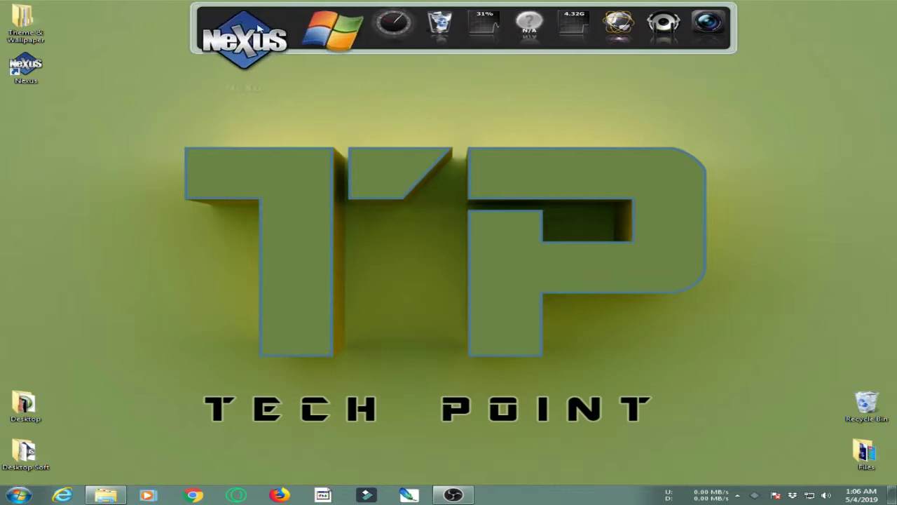
{"action": "left_click", "coordinate": [242, 37]}
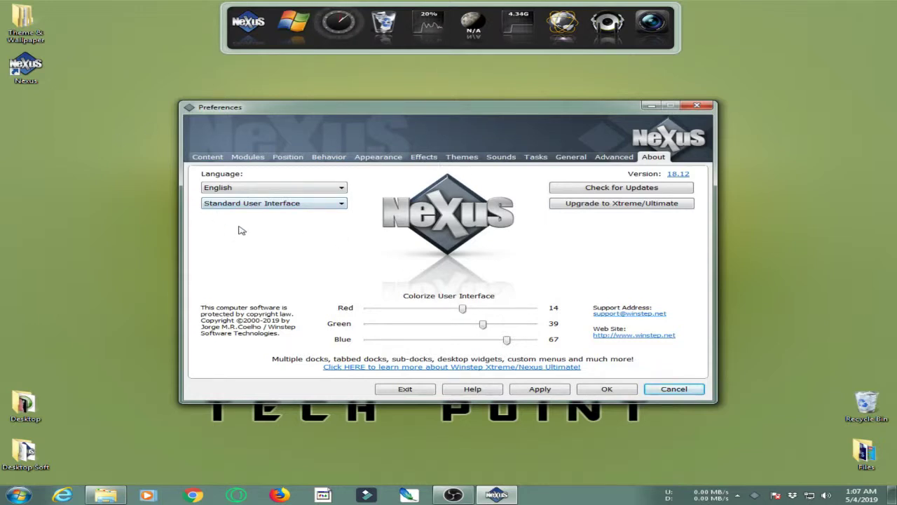
{"action": "left_click", "coordinate": [279, 160]}
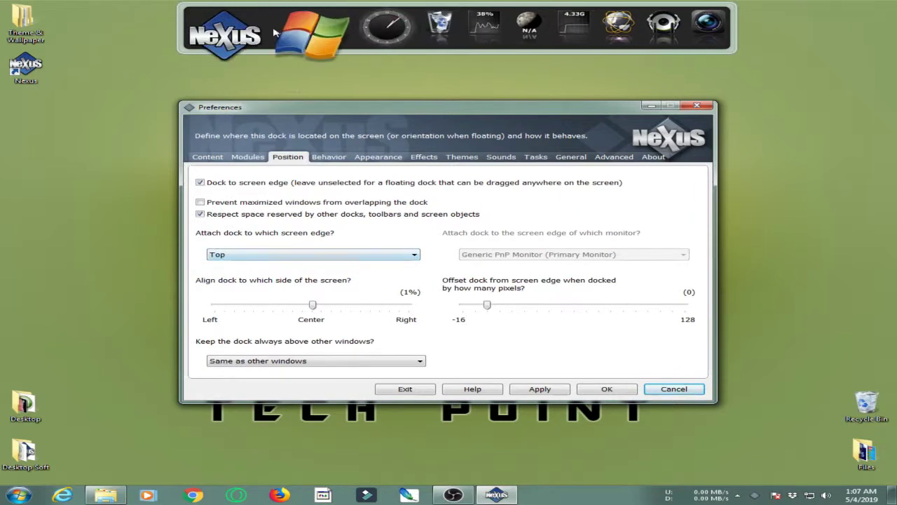
{"action": "left_click", "coordinate": [232, 255]}
{"action": "left_click", "coordinate": [225, 288]}
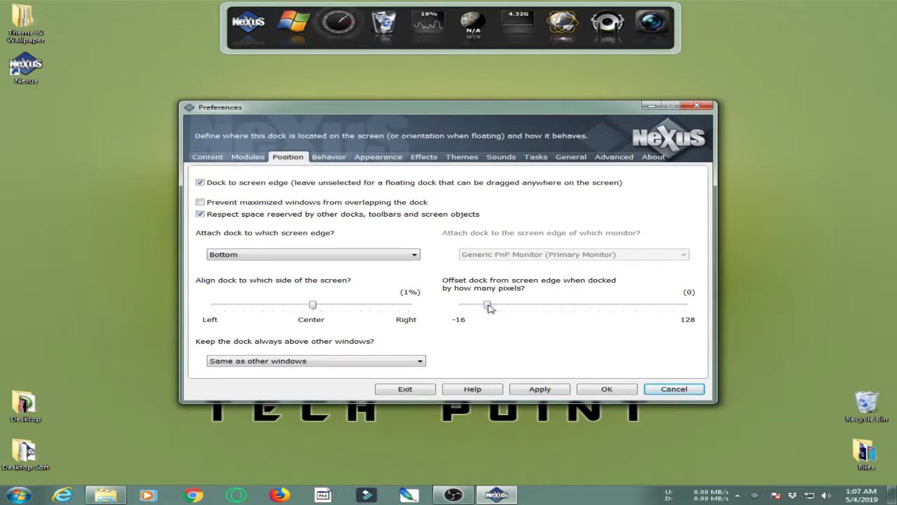
{"action": "left_click_drag", "start_coordinate": [488, 306], "coordinate": [535, 309]}
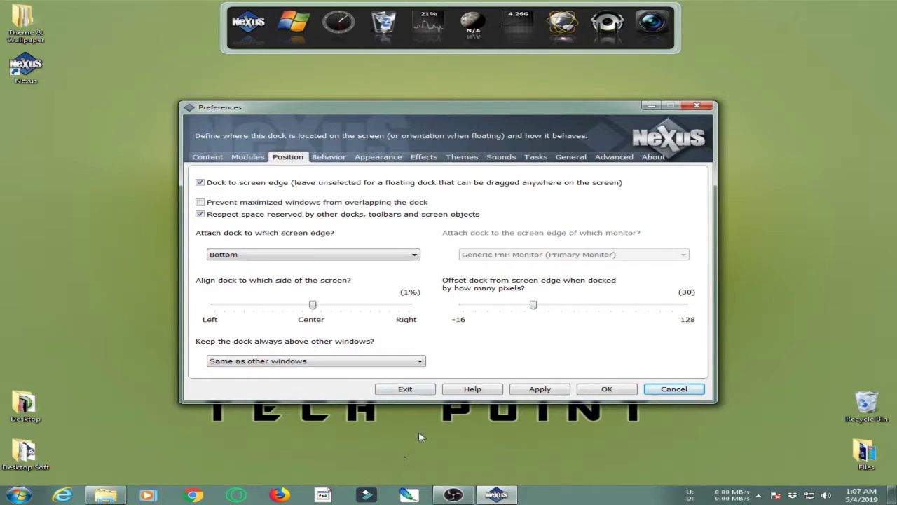
Open the dock's appearance settings and postpone the Nexus update with its reminder set to Never (Hide this Update)
{"action": "left_click", "coordinate": [385, 158]}
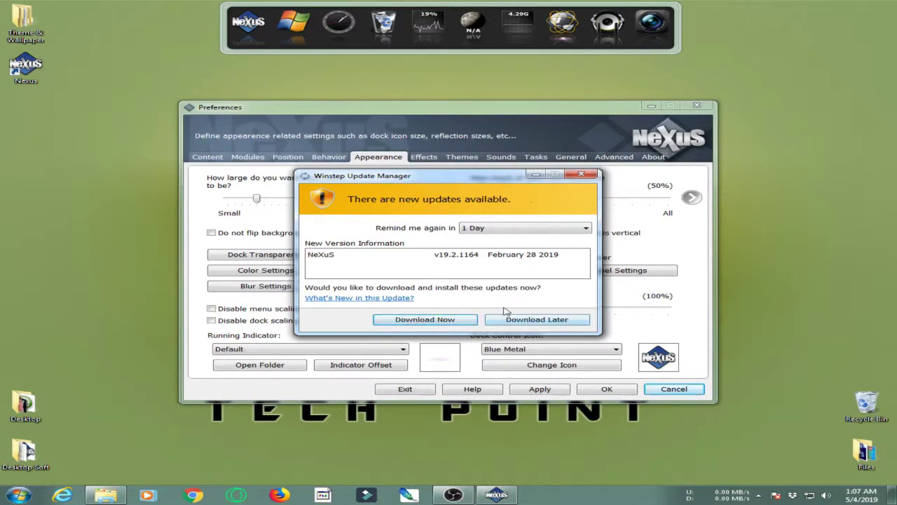
{"action": "left_click", "coordinate": [546, 230]}
{"action": "left_click", "coordinate": [507, 236]}
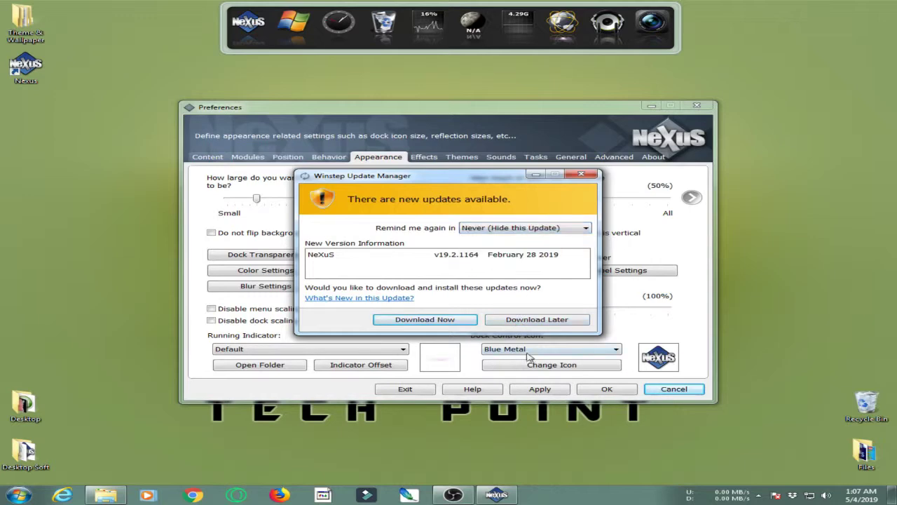
{"action": "left_click", "coordinate": [537, 322]}
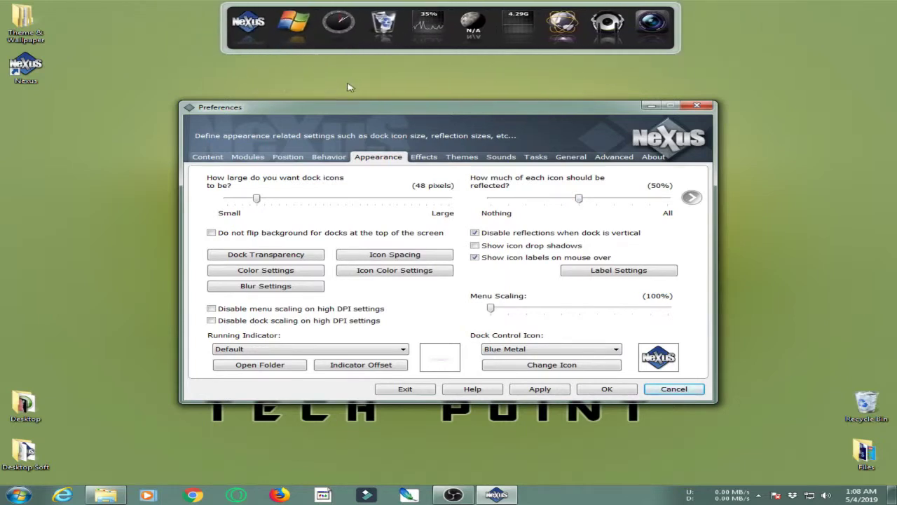
Set the dock icon reflection to 0% and the icon size to 30 pixels
{"action": "left_click_drag", "start_coordinate": [579, 199], "coordinate": [483, 202]}
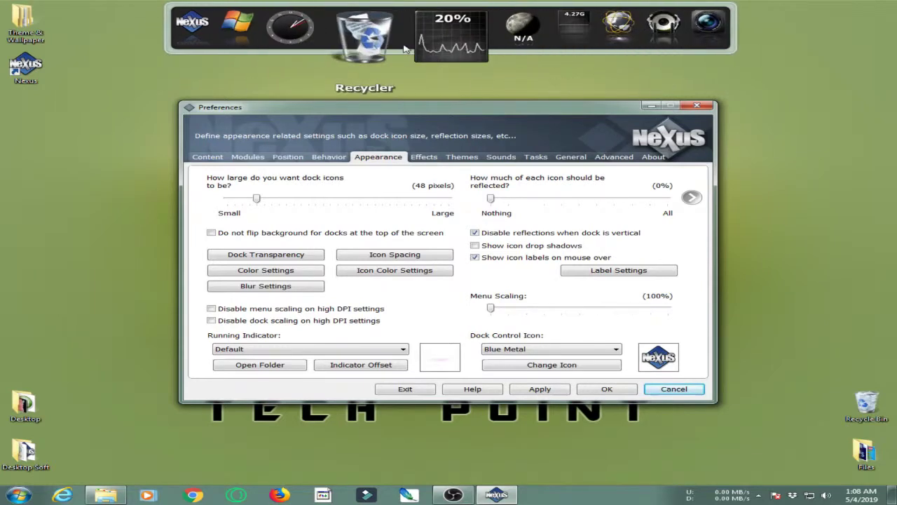
{"action": "left_click_drag", "start_coordinate": [256, 199], "coordinate": [240, 202]}
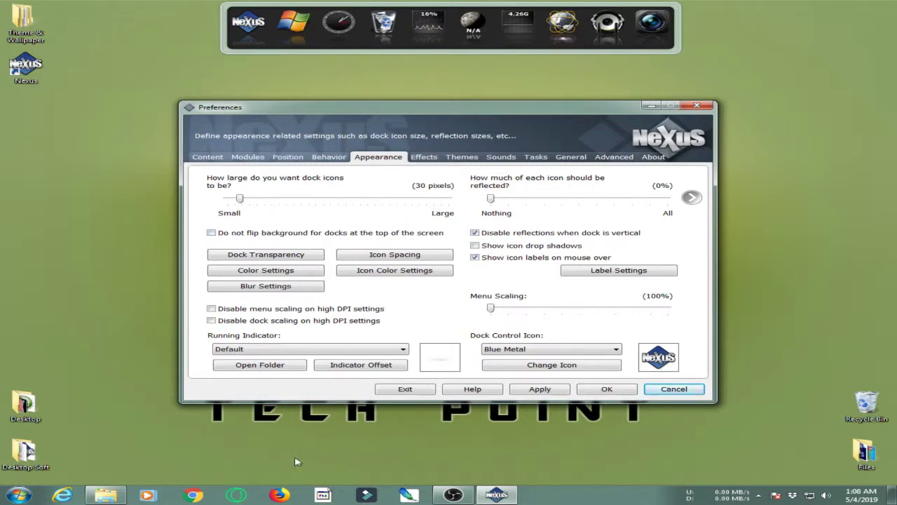
Set the dock transparency to 90% and the icon transparency to 16%, and accept the transparency settings
{"action": "left_click", "coordinate": [267, 257]}
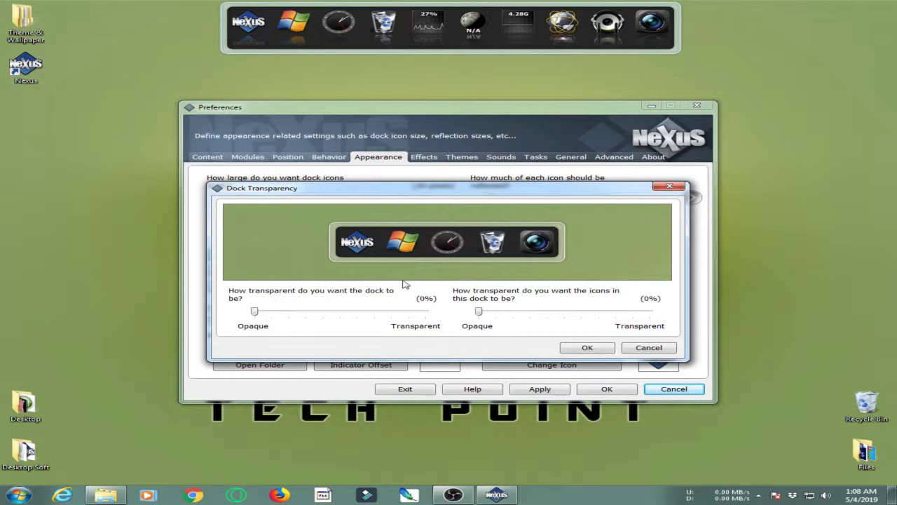
{"action": "left_click_drag", "start_coordinate": [255, 313], "coordinate": [392, 313]}
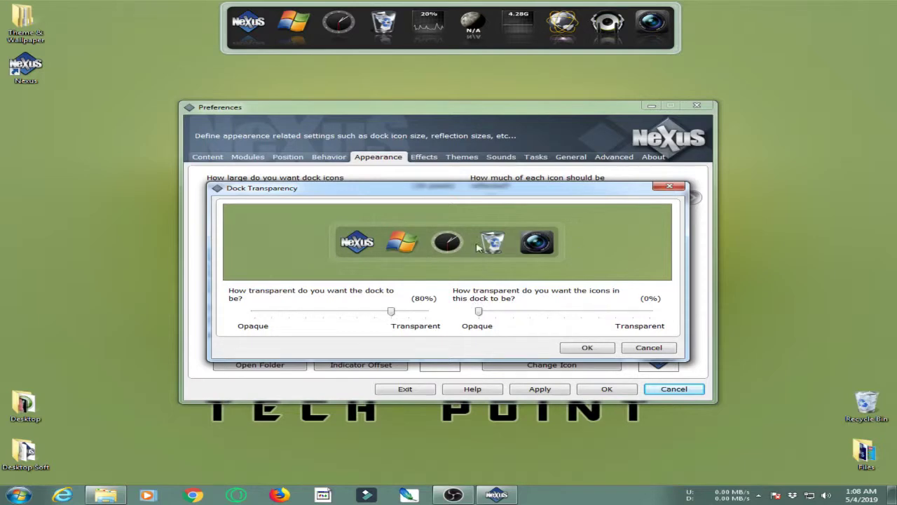
{"action": "left_click_drag", "start_coordinate": [390, 312], "coordinate": [413, 317]}
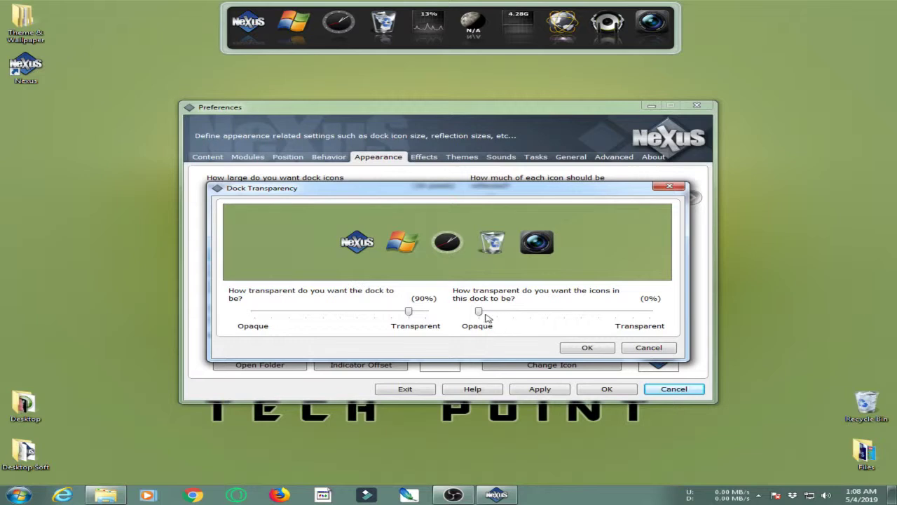
{"action": "mouse_move", "coordinate": [481, 312]}
{"action": "left_mouse_down"}
{"action": "mouse_move", "coordinate": [639, 316]}
{"action": "mouse_move", "coordinate": [476, 311]}
{"action": "mouse_move", "coordinate": [497, 316]}
{"action": "left_mouse_up"}
{"action": "left_click_drag", "start_coordinate": [504, 316], "coordinate": [512, 315]}
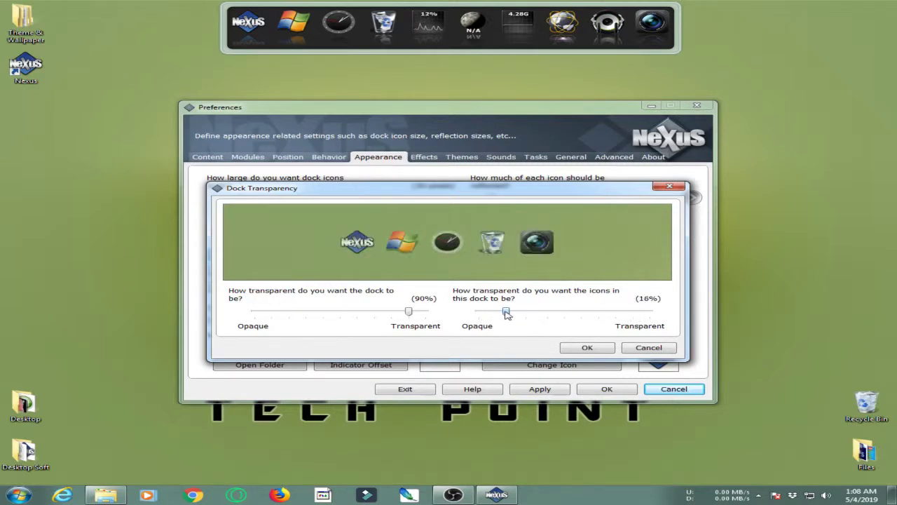
{"action": "left_click", "coordinate": [583, 347]}
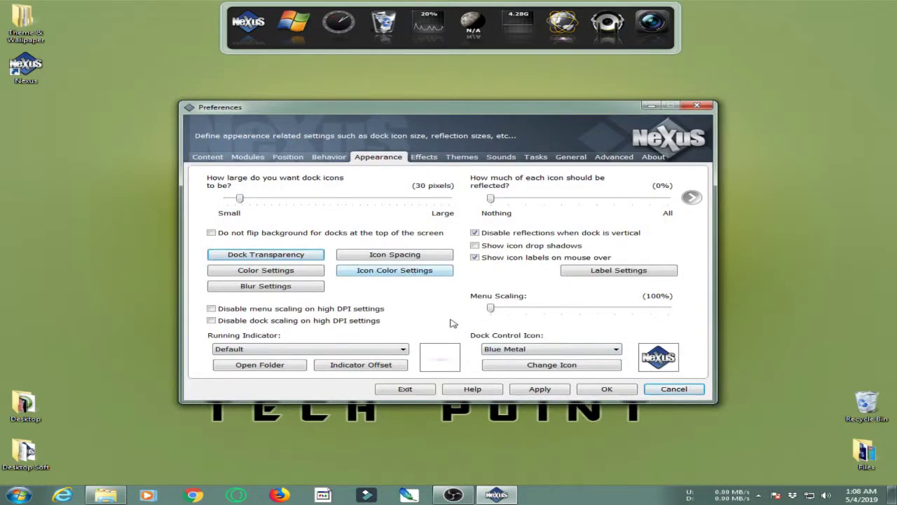
Set the magnification size of the dock's Magnify mouseover effect to 40 pixels and accept the effect settings
{"action": "left_click", "coordinate": [424, 158]}
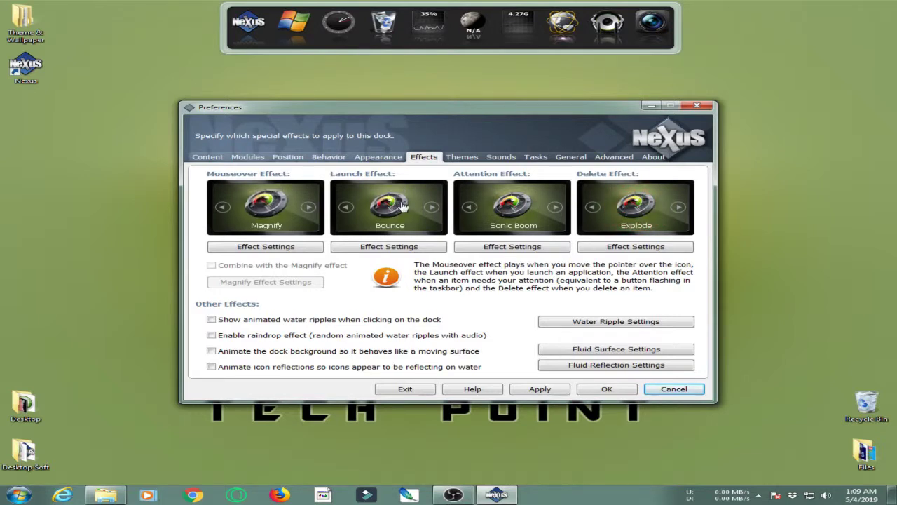
{"action": "left_click", "coordinate": [264, 247]}
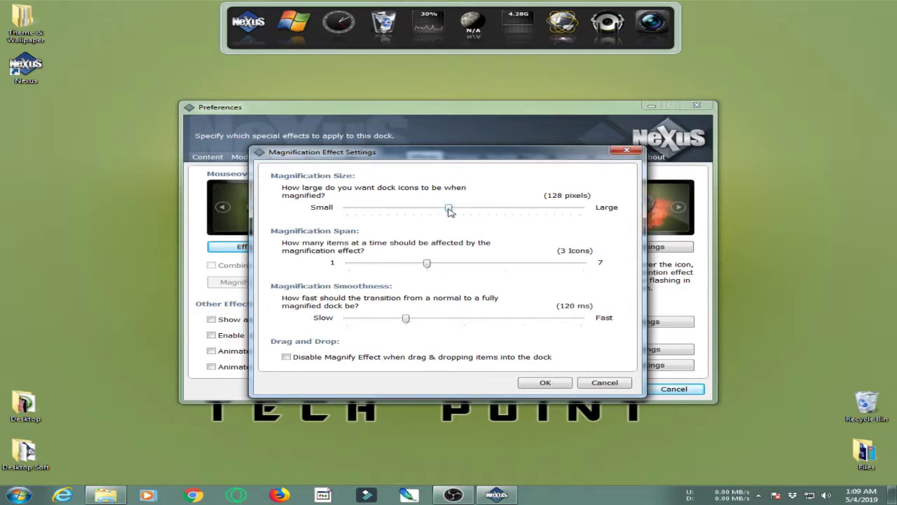
{"action": "left_click", "coordinate": [614, 154]}
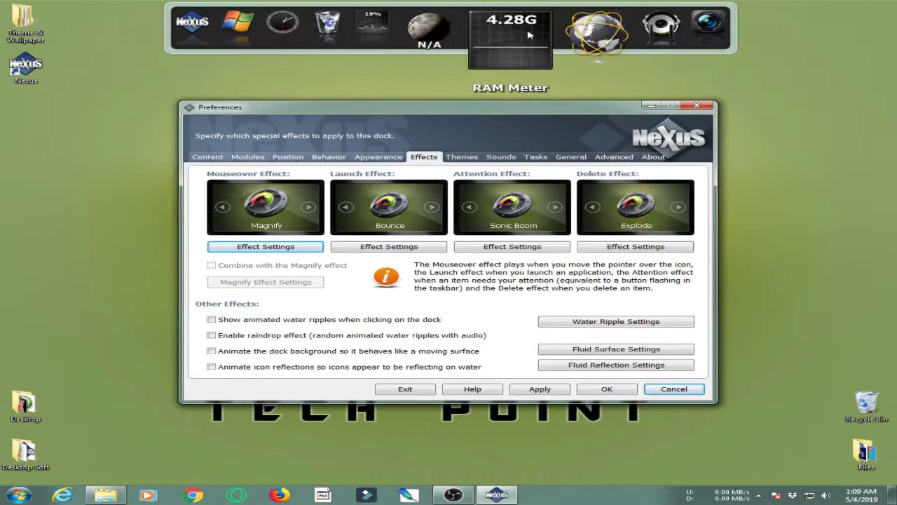
{"action": "left_click", "coordinate": [265, 246]}
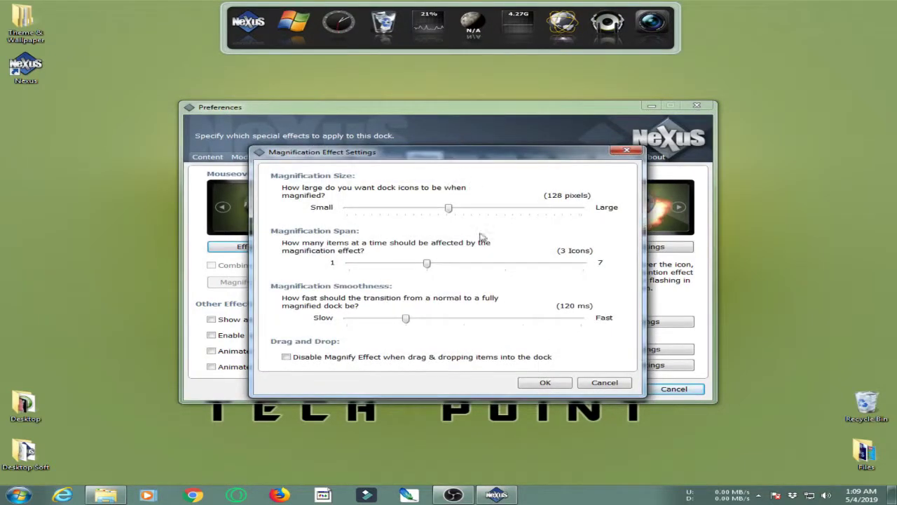
{"action": "left_click_drag", "start_coordinate": [452, 213], "coordinate": [359, 215]}
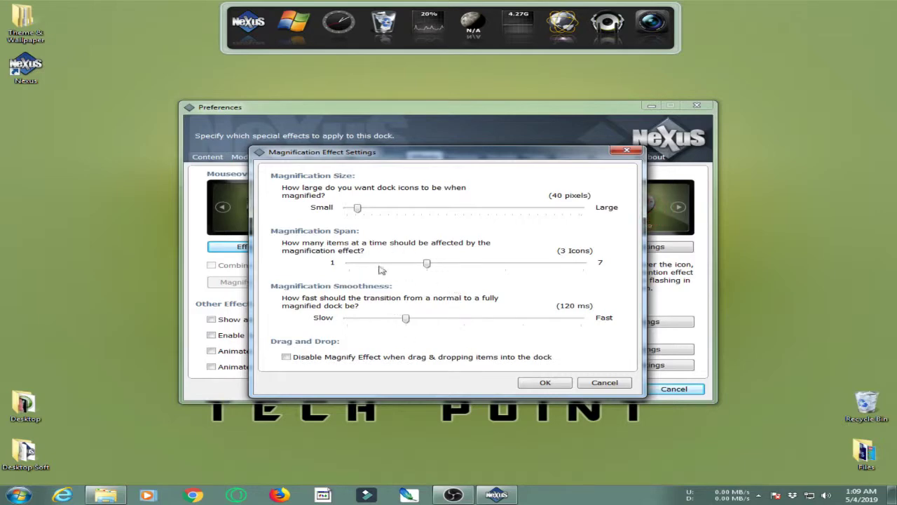
{"action": "left_click", "coordinate": [545, 382]}
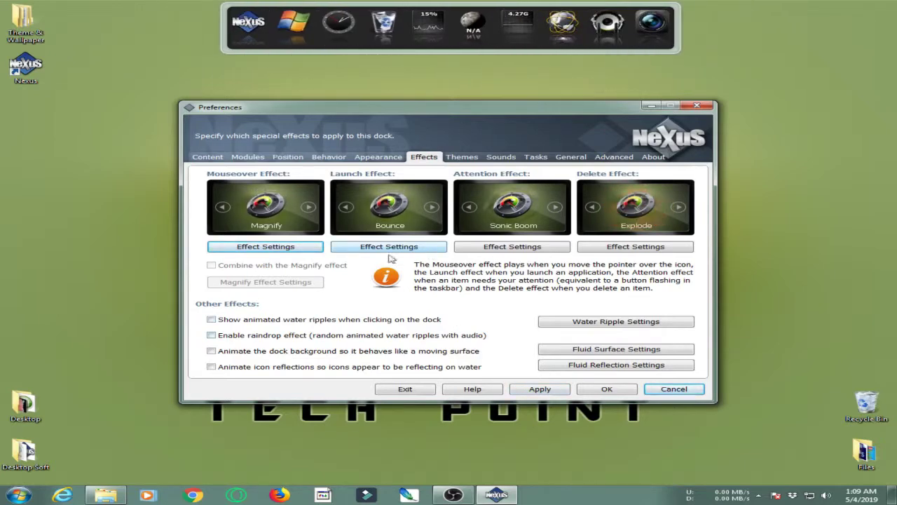
Preview several dock themes, including Blue Abstract, Cabal Xtreme and NX-Lawn, and reselect Aero LowRes
{"action": "left_click", "coordinate": [462, 157]}
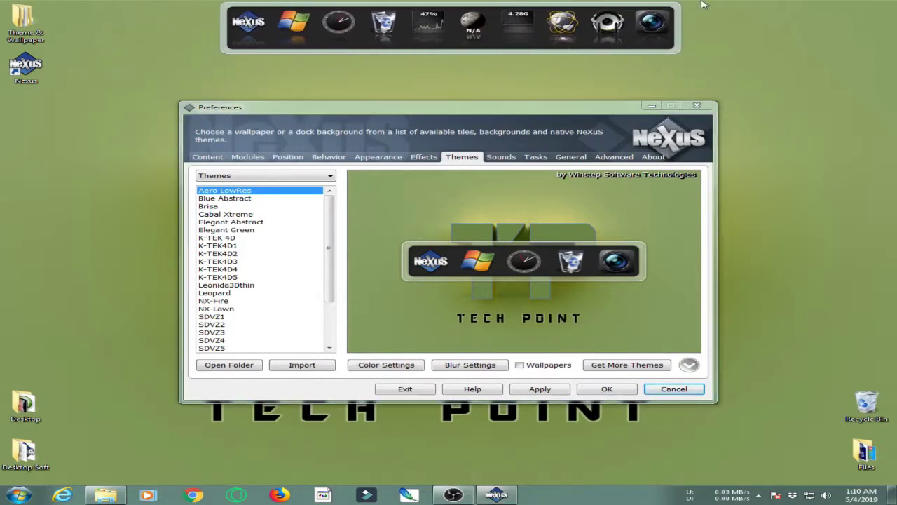
{"action": "left_click", "coordinate": [235, 199]}
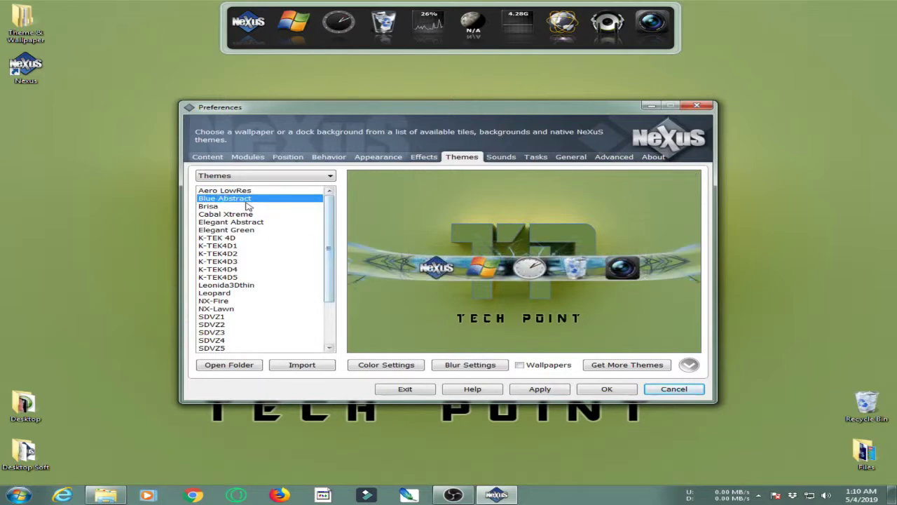
{"action": "left_click", "coordinate": [247, 206]}
{"action": "left_click", "coordinate": [222, 214]}
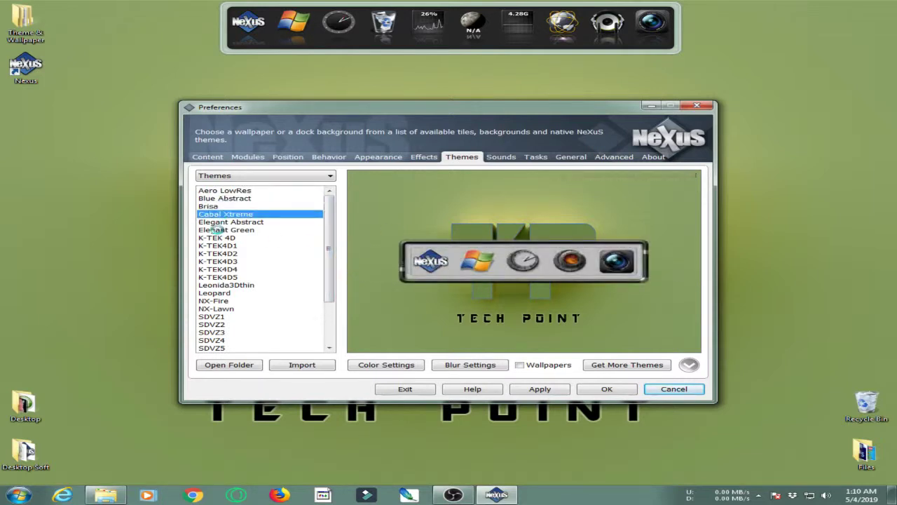
{"action": "left_click", "coordinate": [213, 230]}
{"action": "left_click", "coordinate": [211, 276]}
{"action": "left_click", "coordinate": [216, 308]}
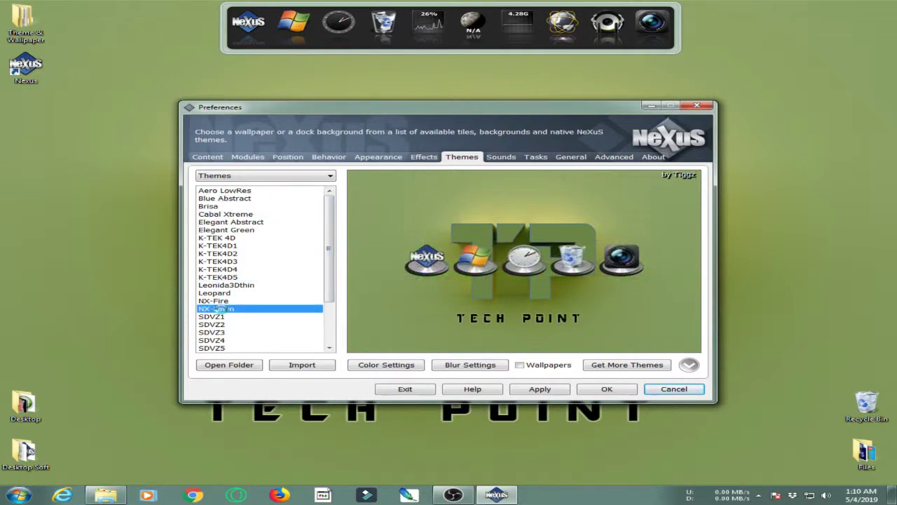
{"action": "left_click", "coordinate": [219, 191]}
{"action": "left_click", "coordinate": [246, 176]}
{"action": "left_click", "coordinate": [250, 179]}
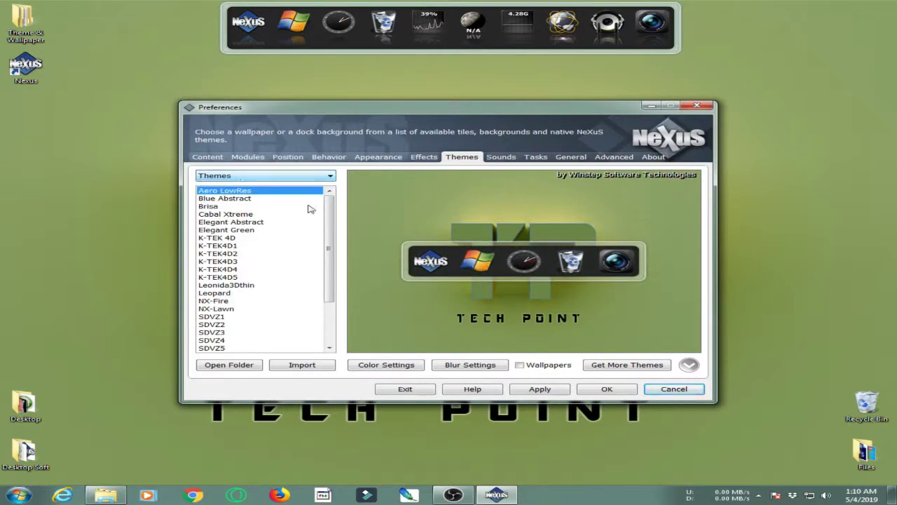
Apply the dock settings, check the sound options, and accept and close the Nexus preferences
{"action": "left_click", "coordinate": [540, 389]}
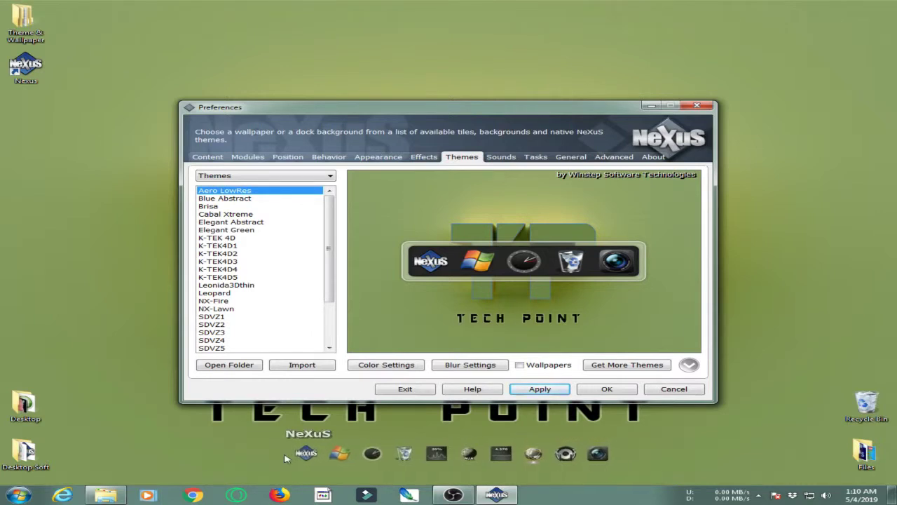
{"action": "left_click", "coordinate": [607, 389]}
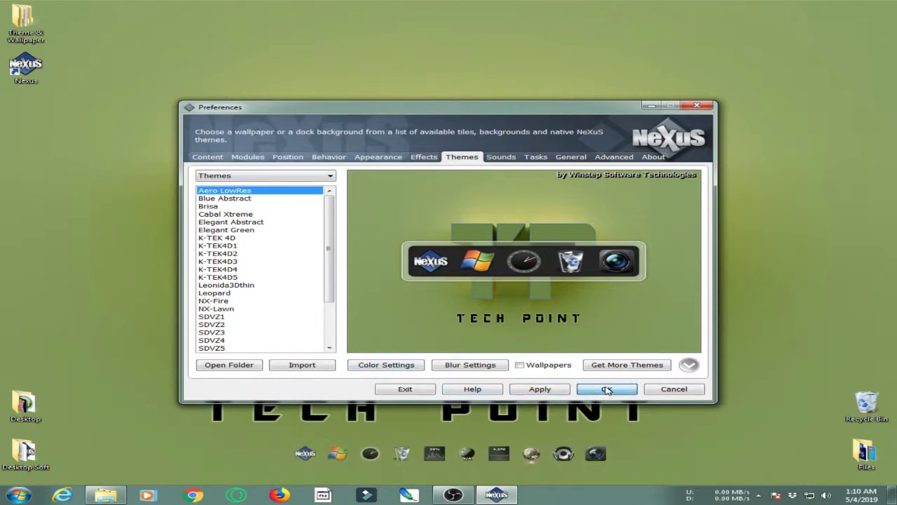
{"action": "left_click", "coordinate": [500, 157]}
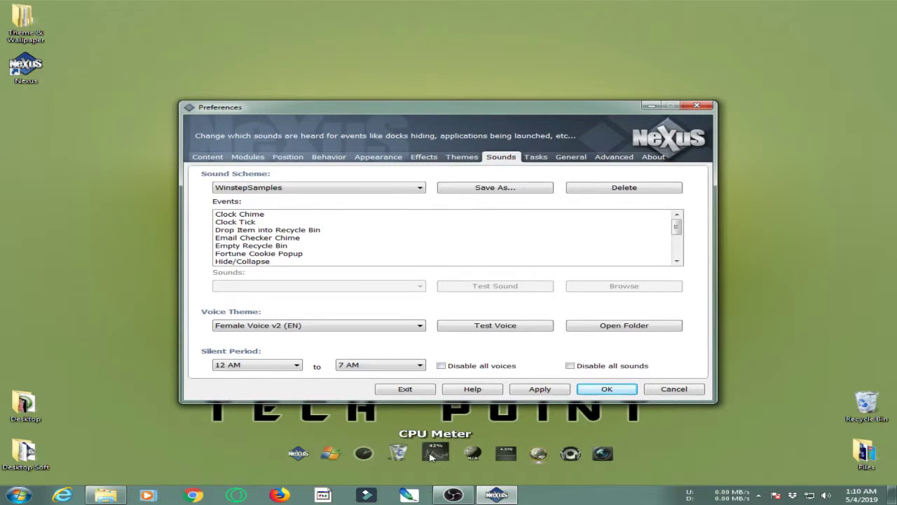
{"action": "mouse_move", "coordinate": [432, 456]}
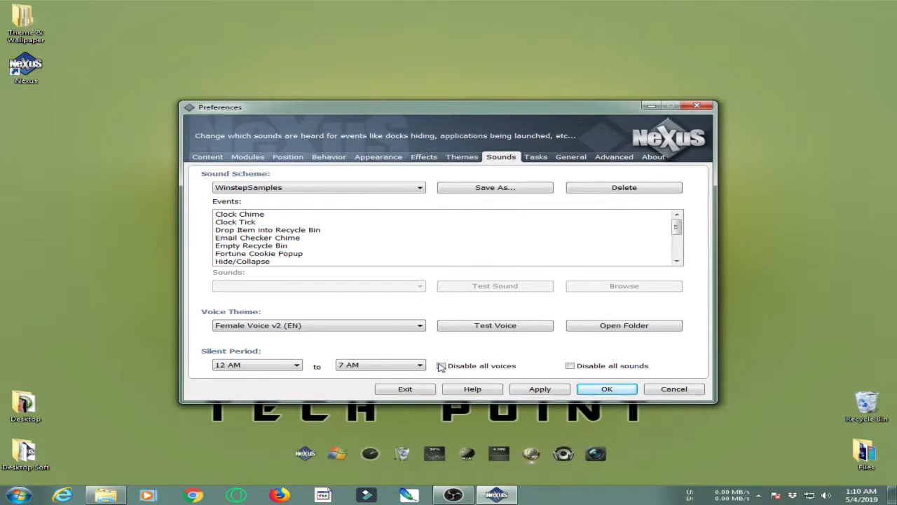
{"action": "left_click", "coordinate": [537, 391]}
{"action": "left_click", "coordinate": [606, 389]}
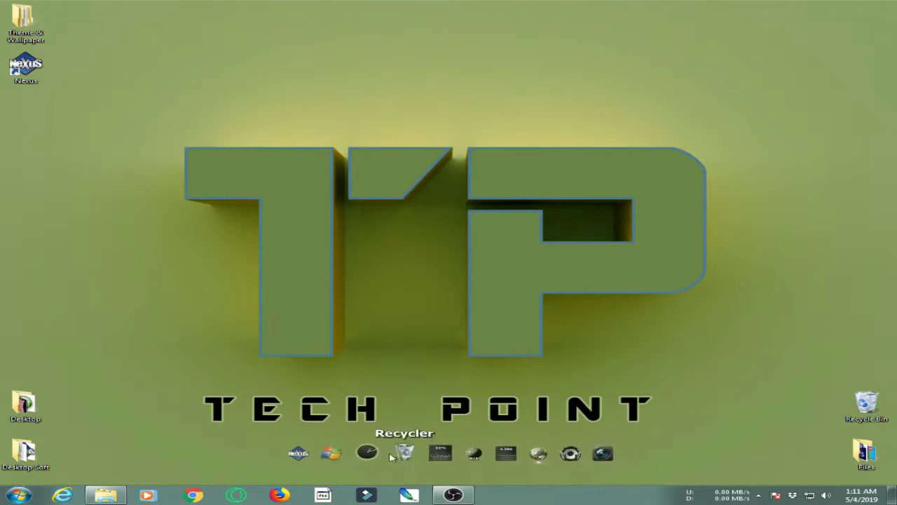
Remove the Capture Desktop camera item from the dock and confirm its permanent removal
{"action": "right_click", "coordinate": [604, 455]}
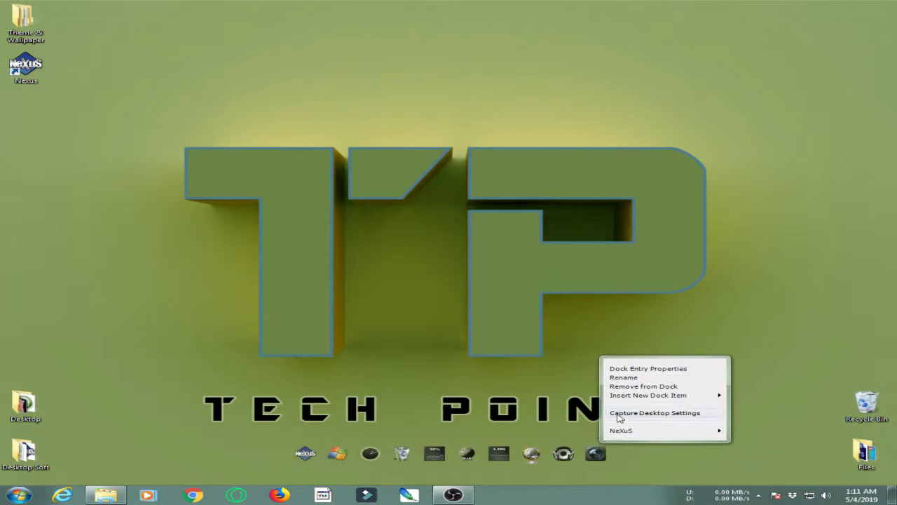
{"action": "left_click", "coordinate": [672, 390]}
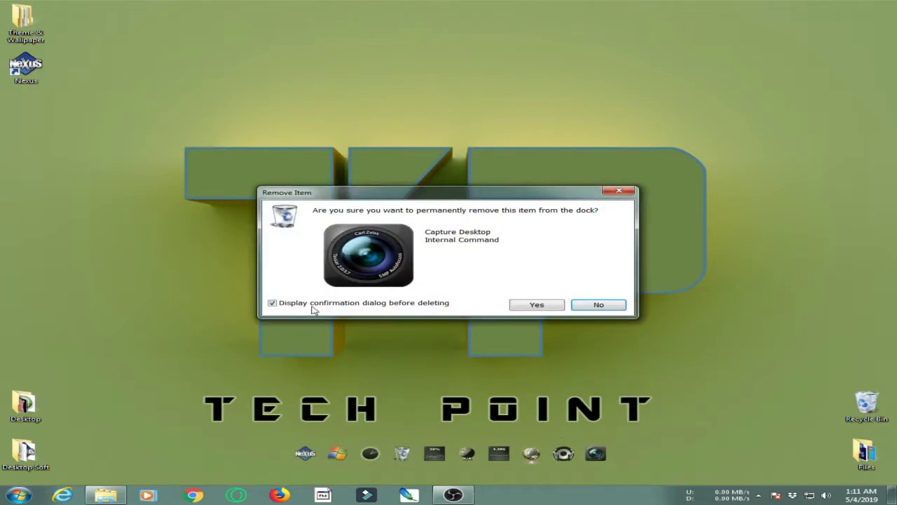
{"action": "left_click", "coordinate": [559, 304]}
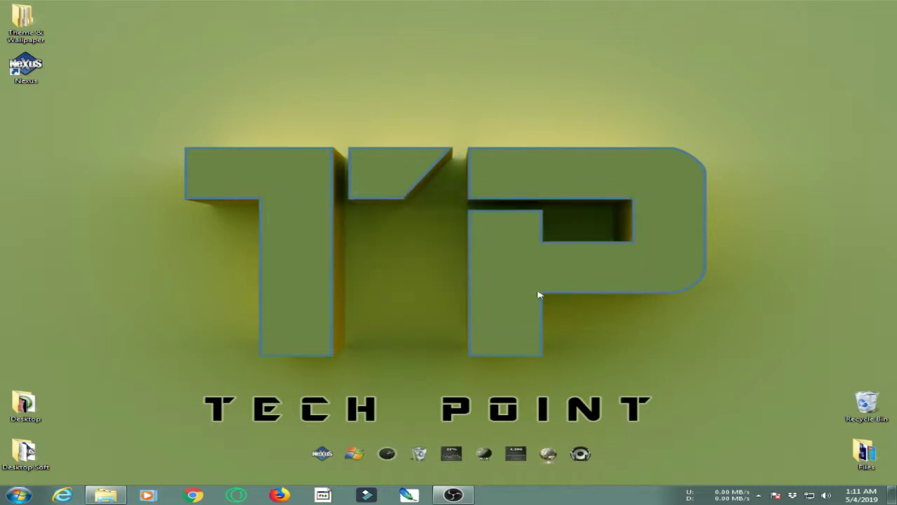
Insert a new item into the dock and set its item type to URL
{"action": "right_click", "coordinate": [600, 455]}
{"action": "left_click", "coordinate": [531, 387]}
{"action": "right_click", "coordinate": [565, 448]}
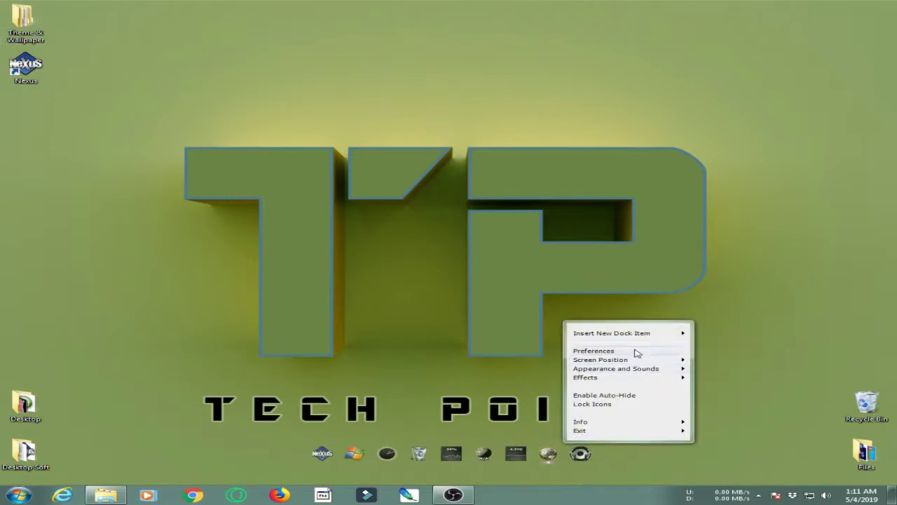
{"action": "mouse_move", "coordinate": [635, 339]}
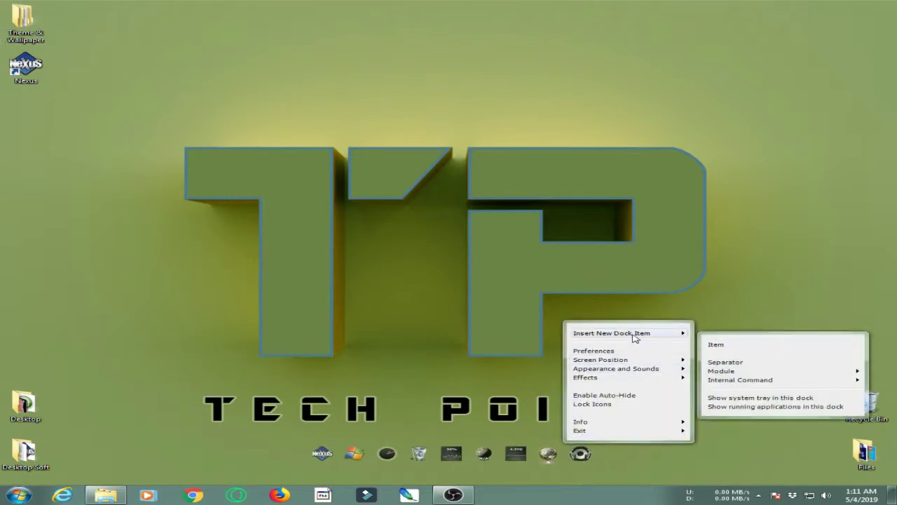
{"action": "left_click", "coordinate": [715, 344]}
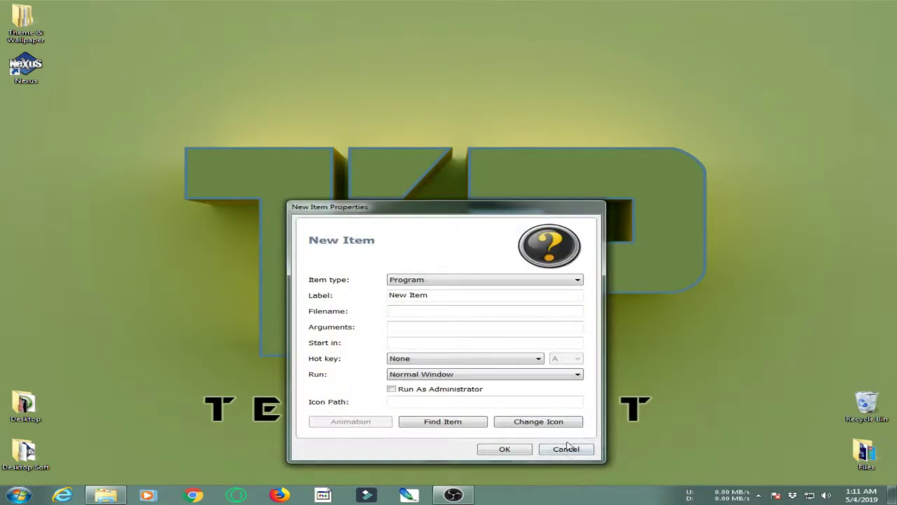
{"action": "left_click", "coordinate": [461, 282]}
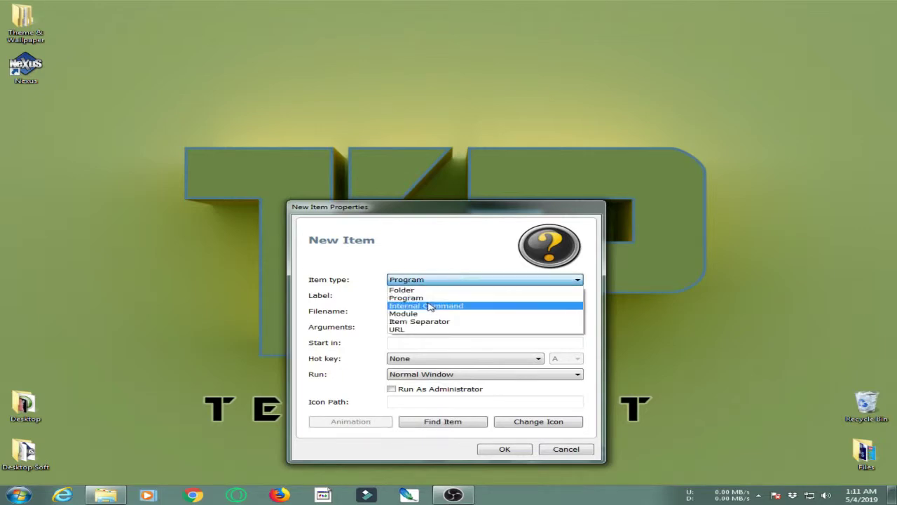
{"action": "left_click", "coordinate": [412, 330]}
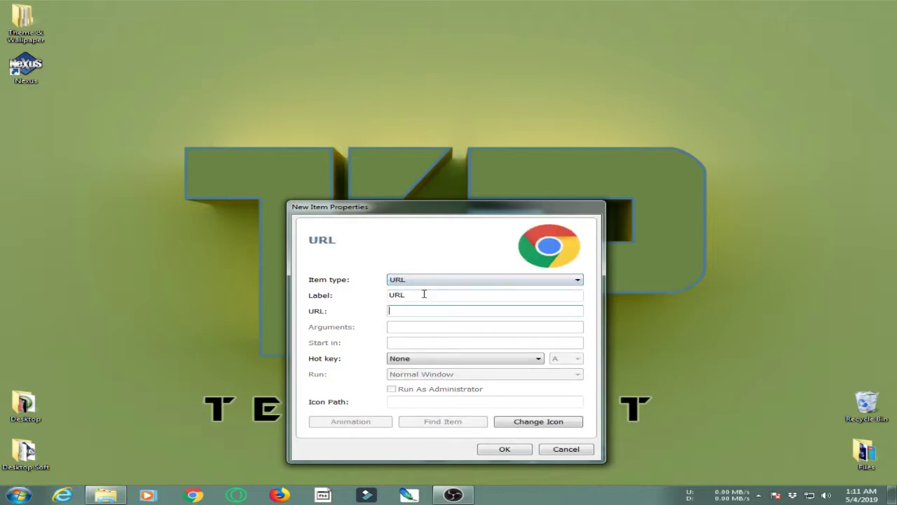
{"action": "left_click_drag", "start_coordinate": [420, 295], "coordinate": [372, 295]}
{"action": "left_click_drag", "start_coordinate": [483, 209], "coordinate": [630, 89]}
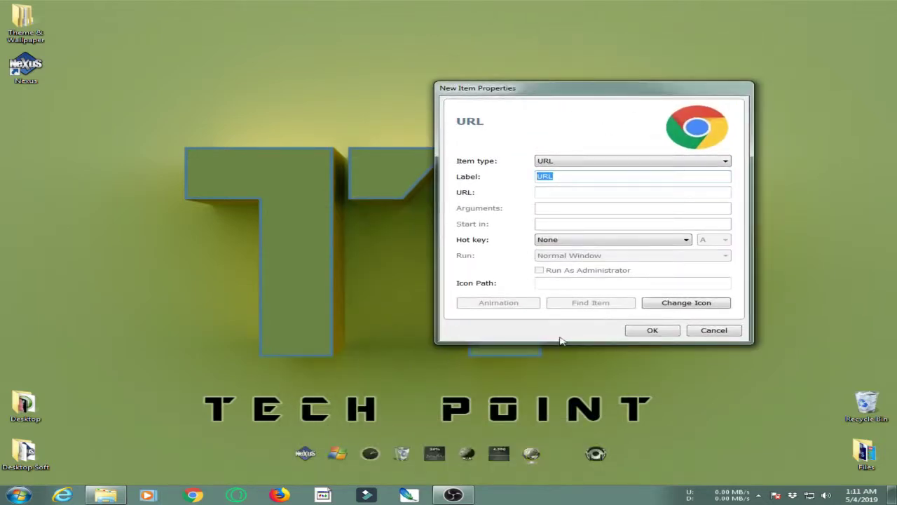
{"action": "type", "text": "Facebook"}
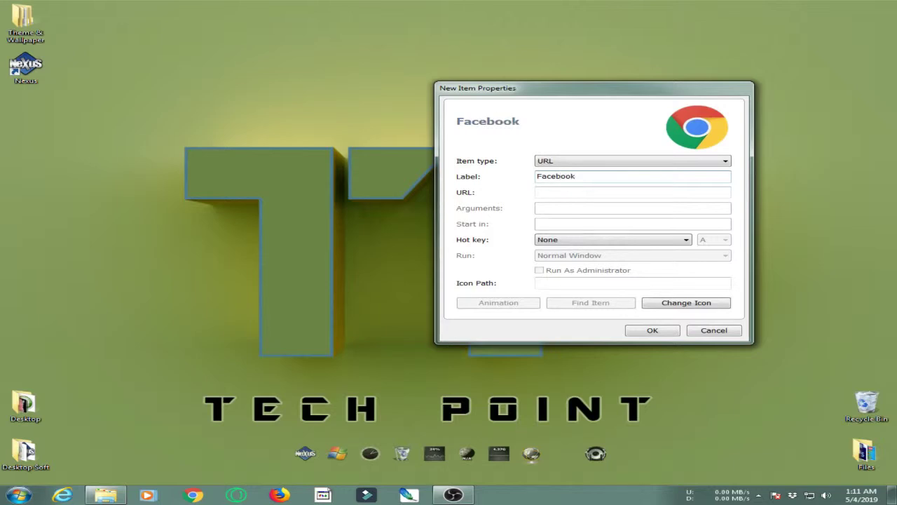
{"action": "left_click", "coordinate": [559, 192]}
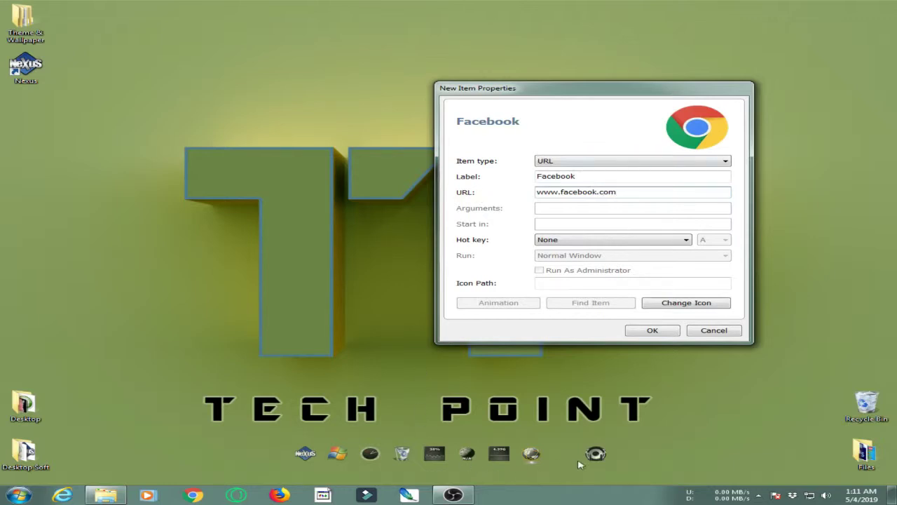
Browse for the Facebook item's icon in the My Icons folder of Nexus dock & icons, inside the desktop folder Theme & Wallpaper
{"action": "left_click", "coordinate": [677, 305]}
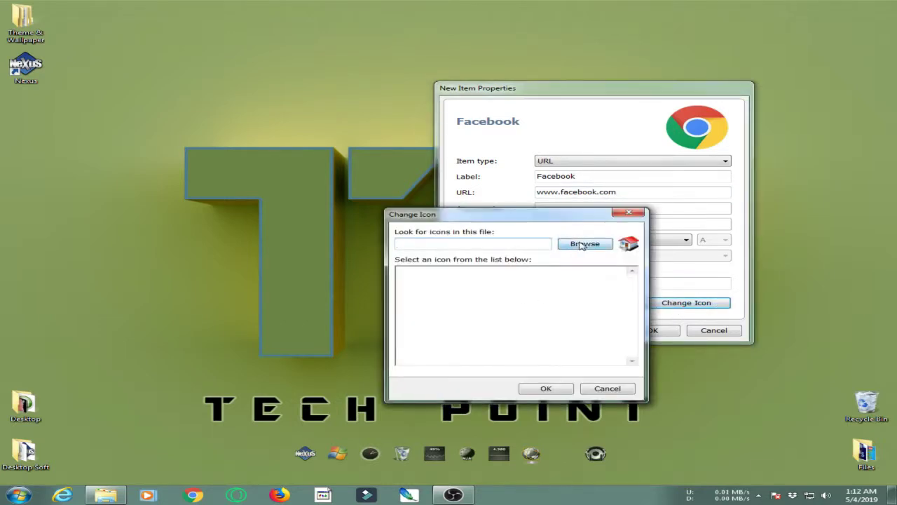
{"action": "left_click", "coordinate": [580, 245]}
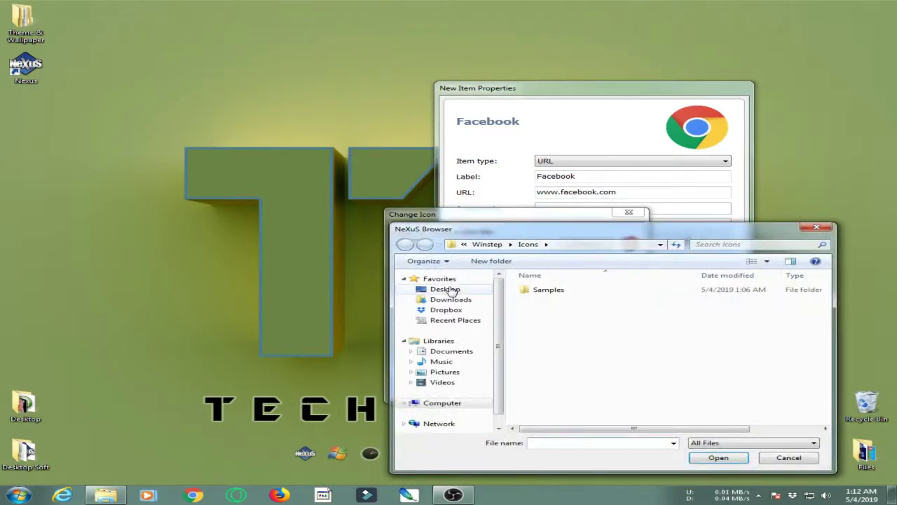
{"action": "left_click", "coordinate": [451, 289]}
{"action": "left_click_drag", "start_coordinate": [826, 303], "coordinate": [845, 362]}
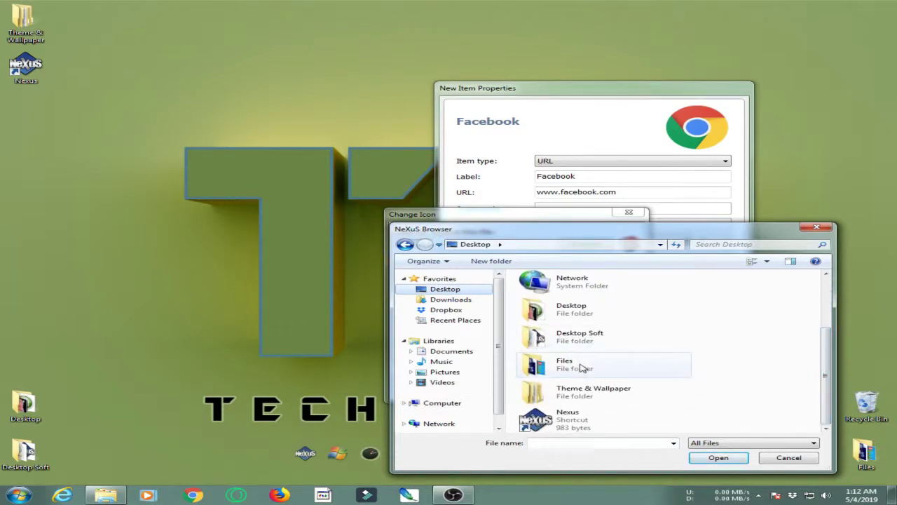
{"action": "double_click", "coordinate": [549, 401]}
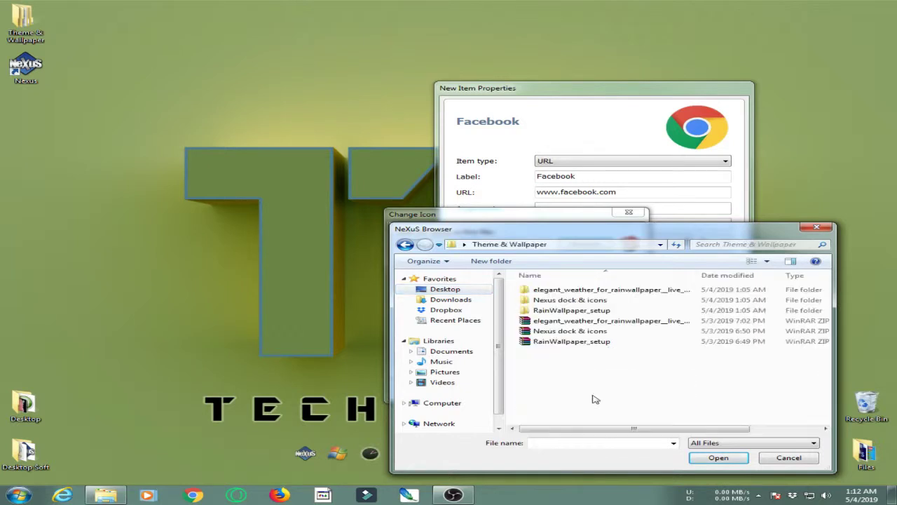
{"action": "double_click", "coordinate": [569, 300]}
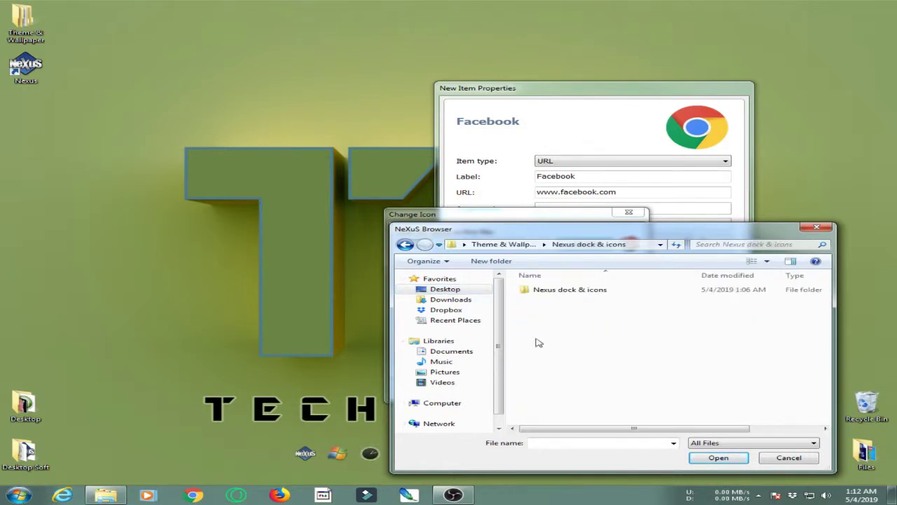
{"action": "double_click", "coordinate": [573, 291]}
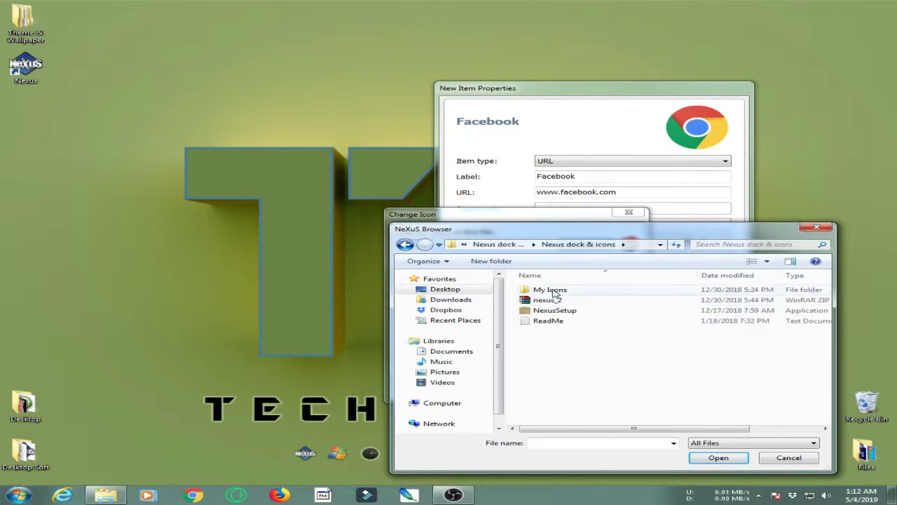
{"action": "double_click", "coordinate": [573, 289]}
Assign the facebook icon file to the new item and accept its properties to add it to the dock
{"action": "scroll", "coordinate": [825, 311], "scroll_direction": "down", "scroll_amount": 1}
{"action": "scroll", "coordinate": [771, 301], "scroll_direction": "up", "scroll_amount": 1}
{"action": "left_click", "coordinate": [703, 298]}
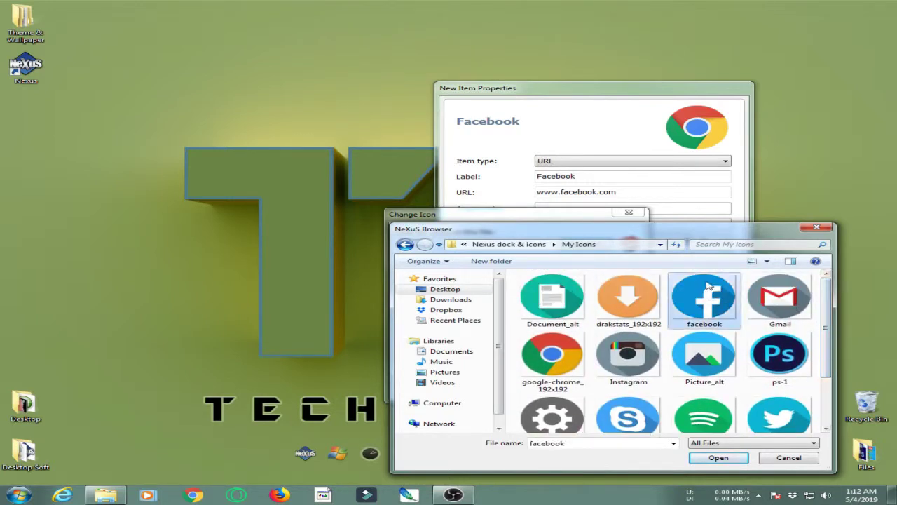
{"action": "left_click", "coordinate": [708, 462]}
{"action": "left_click", "coordinate": [549, 388]}
{"action": "left_click", "coordinate": [654, 330]}
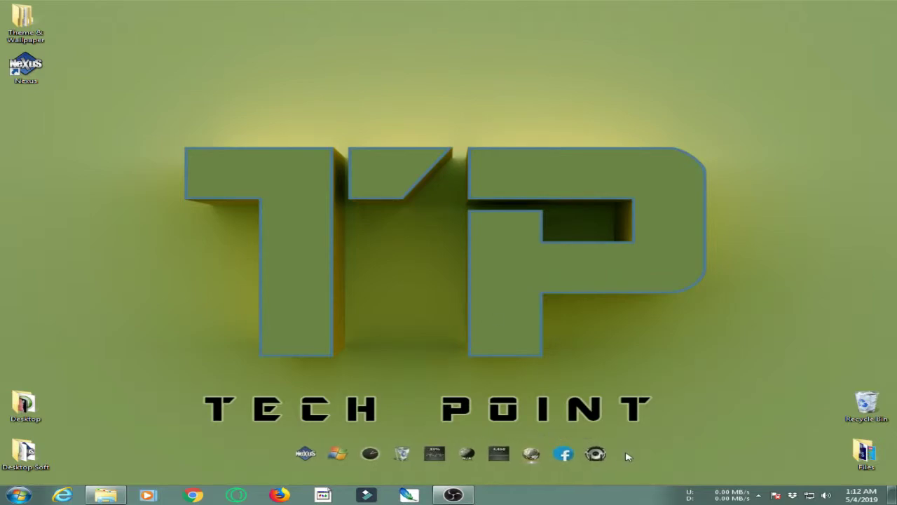
Insert another new item into the dock, keep its item type as Program, and label it Photoshop
{"action": "right_click", "coordinate": [582, 457]}
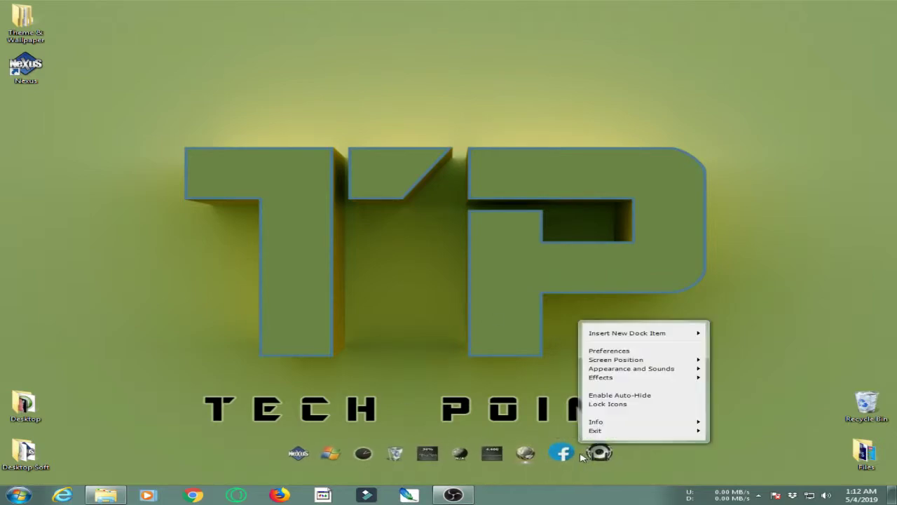
{"action": "mouse_move", "coordinate": [620, 340]}
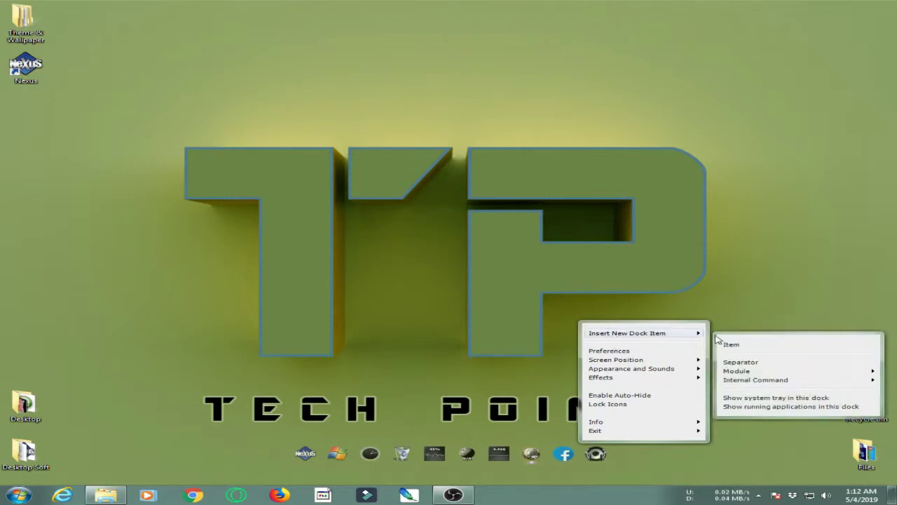
{"action": "left_click", "coordinate": [753, 346]}
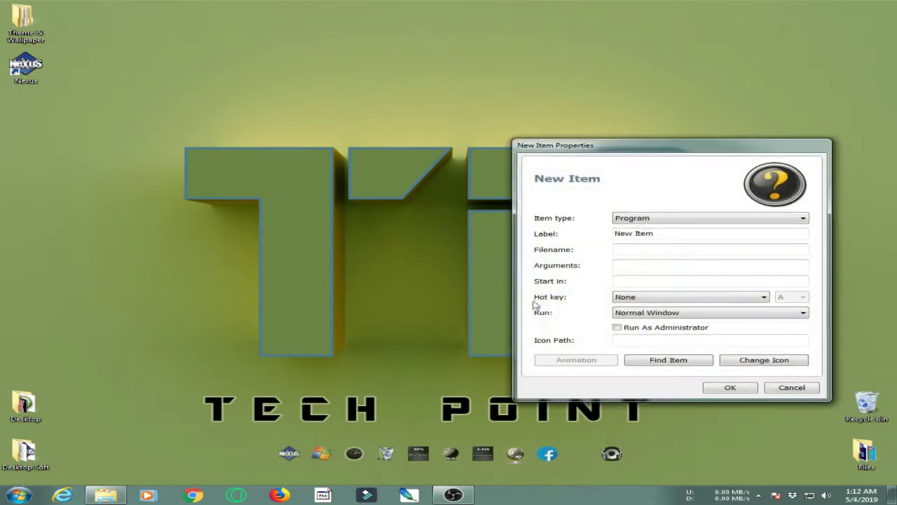
{"action": "left_click", "coordinate": [640, 218]}
{"action": "left_click", "coordinate": [639, 220]}
{"action": "left_click", "coordinate": [646, 250]}
{"action": "key", "text": "shift+Tab"}
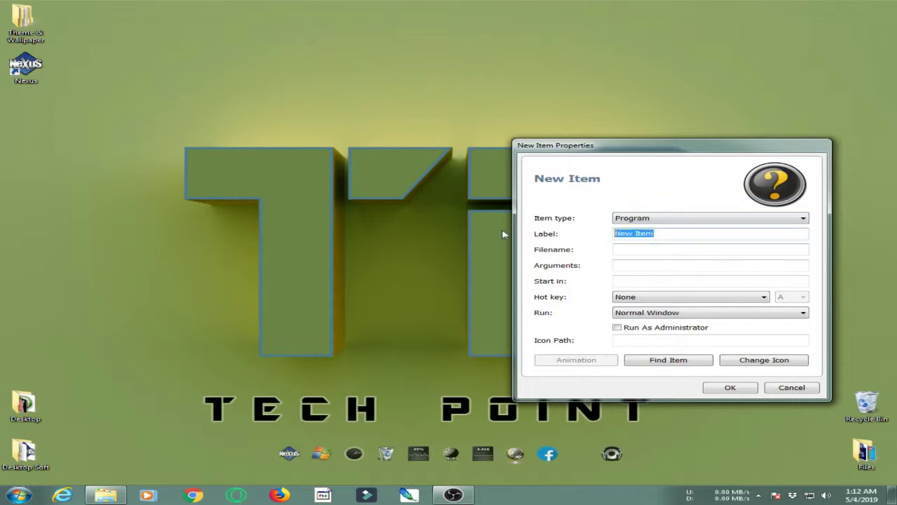
{"action": "type", "text": "Photoshop"}
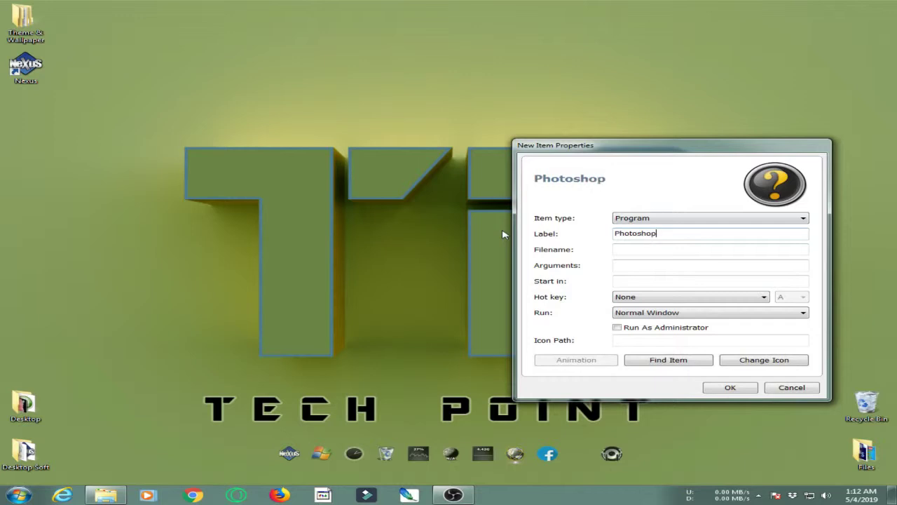
Enter photoshop.exe as the Photoshop item's filename, keeping the hot key at None and the run mode at Normal Window
{"action": "left_click", "coordinate": [621, 247]}
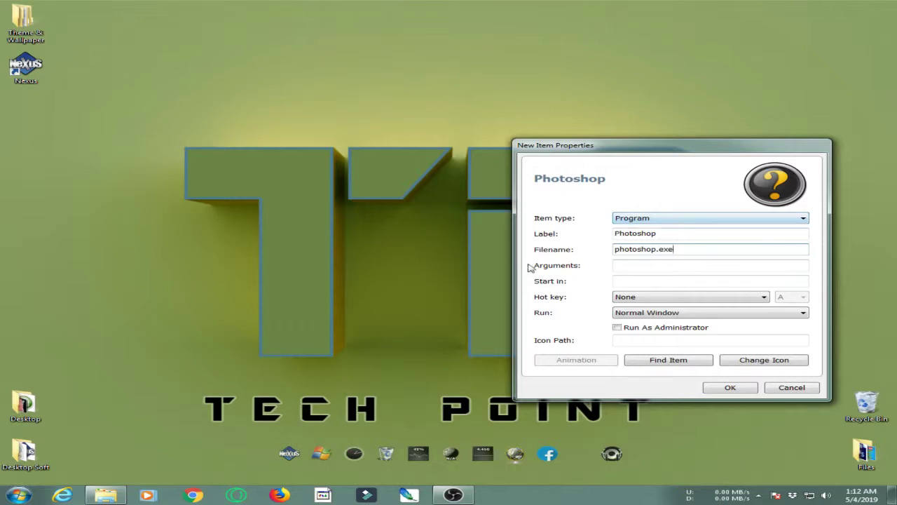
{"action": "left_click", "coordinate": [642, 266]}
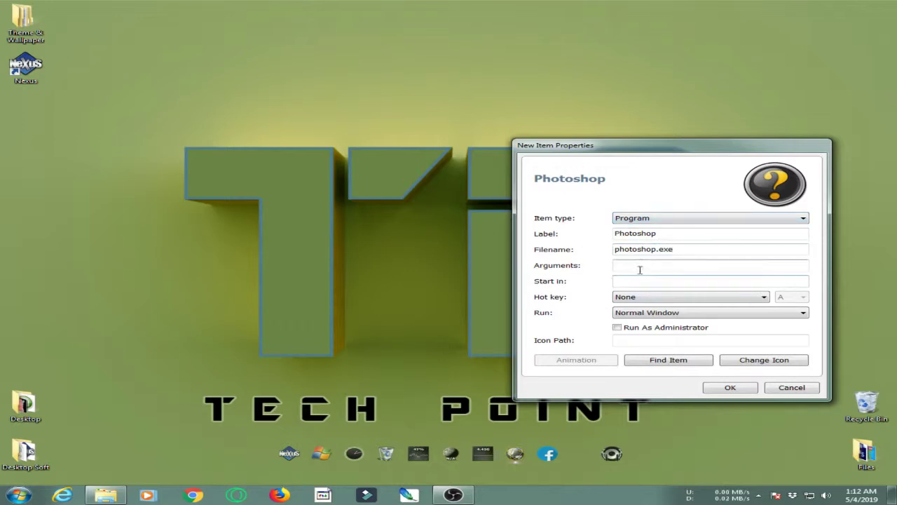
{"action": "left_click", "coordinate": [660, 313]}
{"action": "left_click", "coordinate": [659, 321]}
{"action": "left_click", "coordinate": [684, 297]}
{"action": "left_click", "coordinate": [656, 304]}
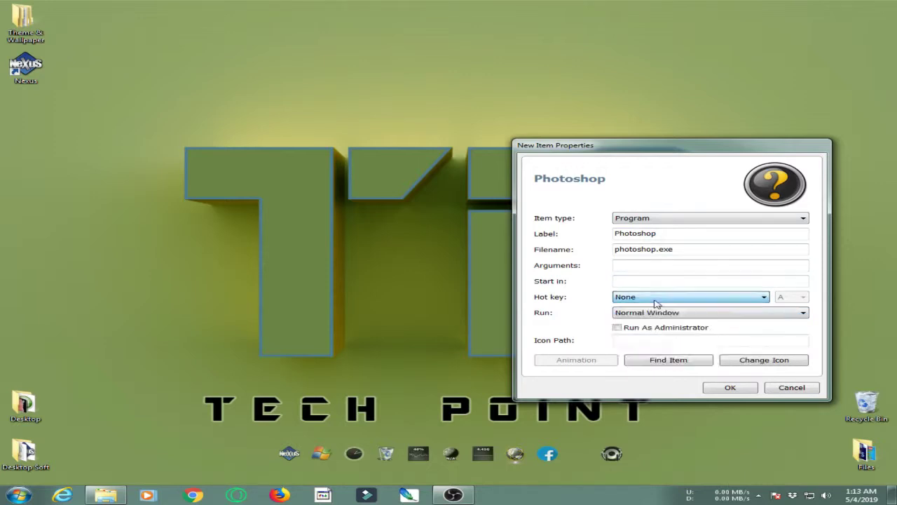
Assign the ps-1 icon from the My Icons folder to the Photoshop item and accept its properties to add it to the dock
{"action": "left_click", "coordinate": [765, 361]}
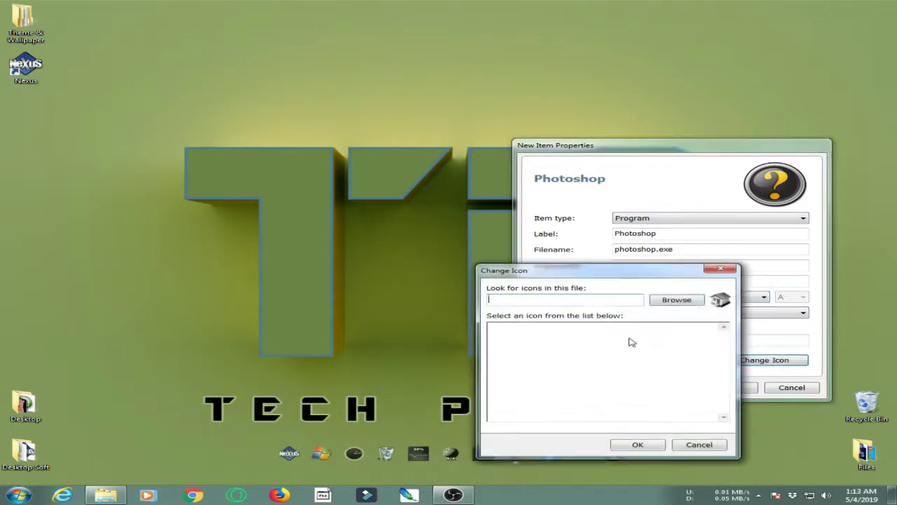
{"action": "left_click", "coordinate": [675, 301]}
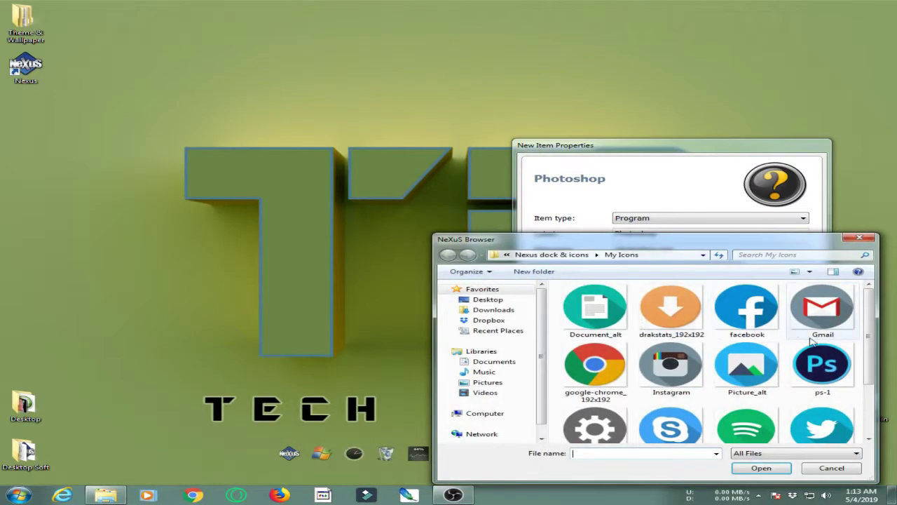
{"action": "left_click", "coordinate": [820, 368]}
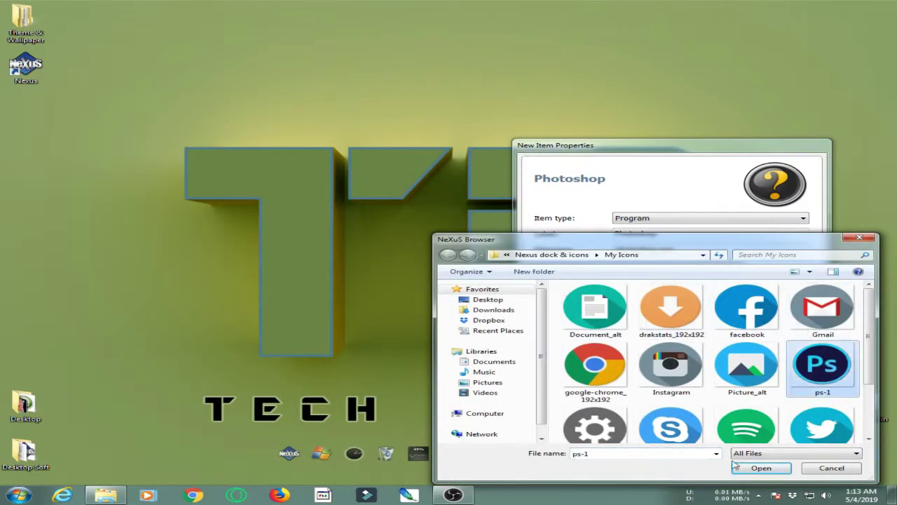
{"action": "left_click", "coordinate": [761, 468]}
{"action": "left_click", "coordinate": [635, 445]}
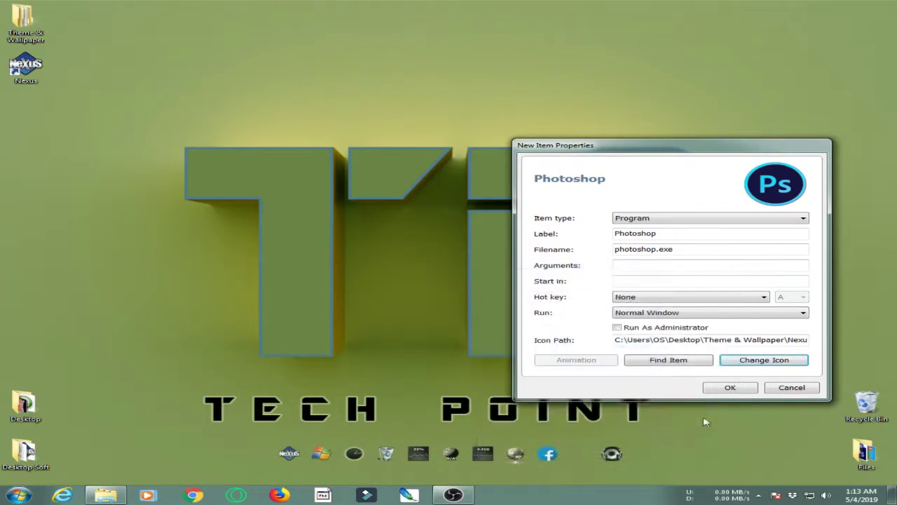
{"action": "left_click", "coordinate": [731, 388]}
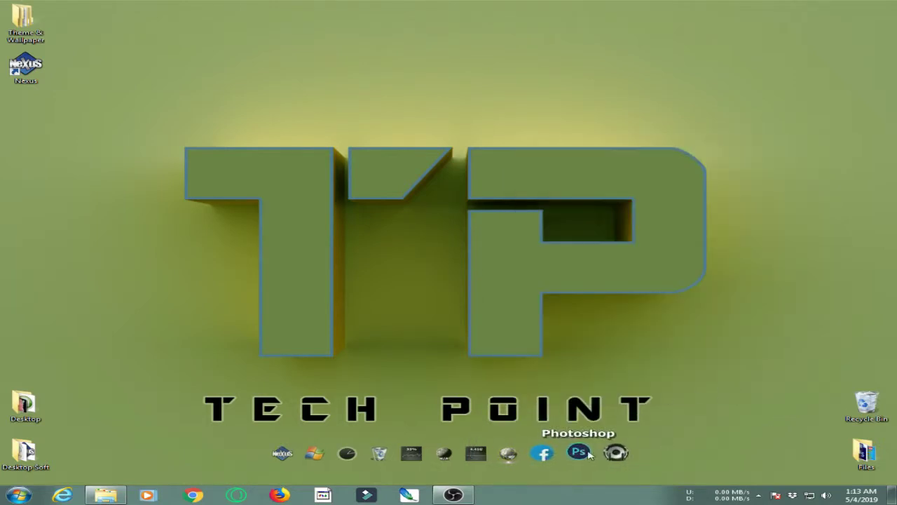
Insert a new dock item with the item type Folder and label it Download
{"action": "right_click", "coordinate": [625, 455]}
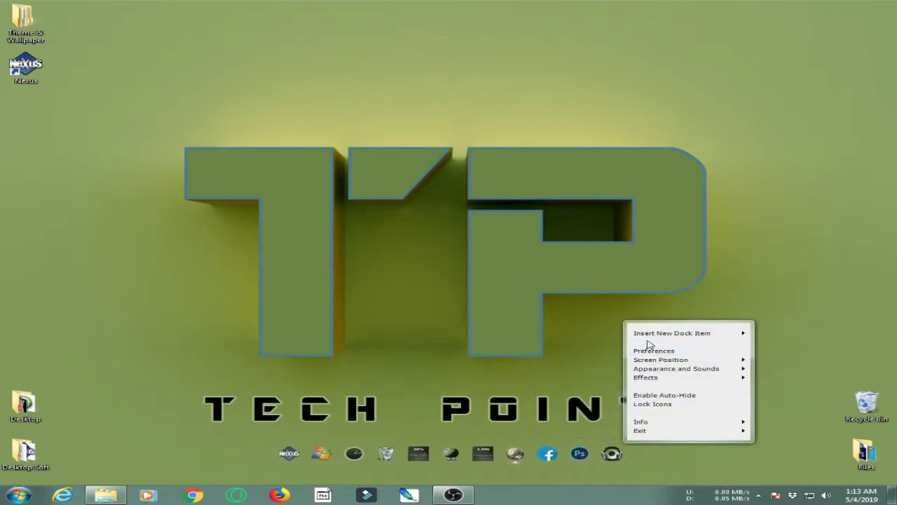
{"action": "mouse_move", "coordinate": [657, 332]}
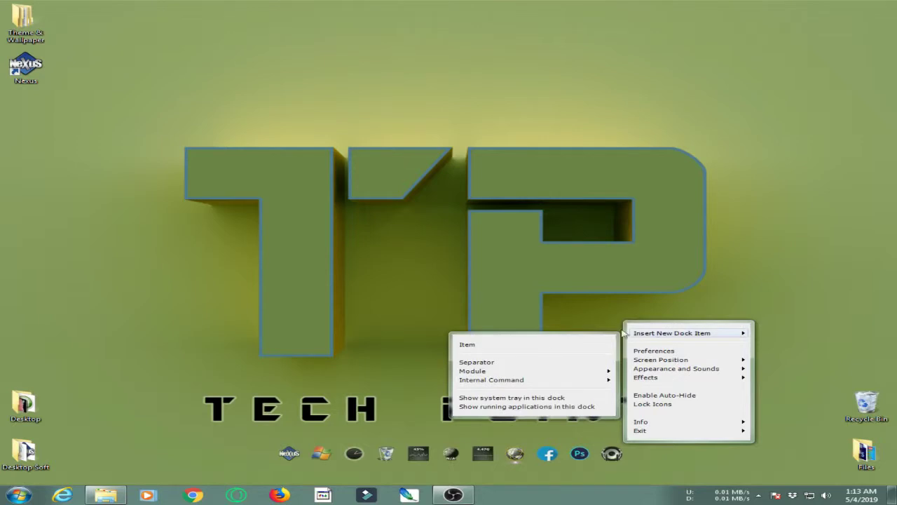
{"action": "left_click", "coordinate": [464, 346]}
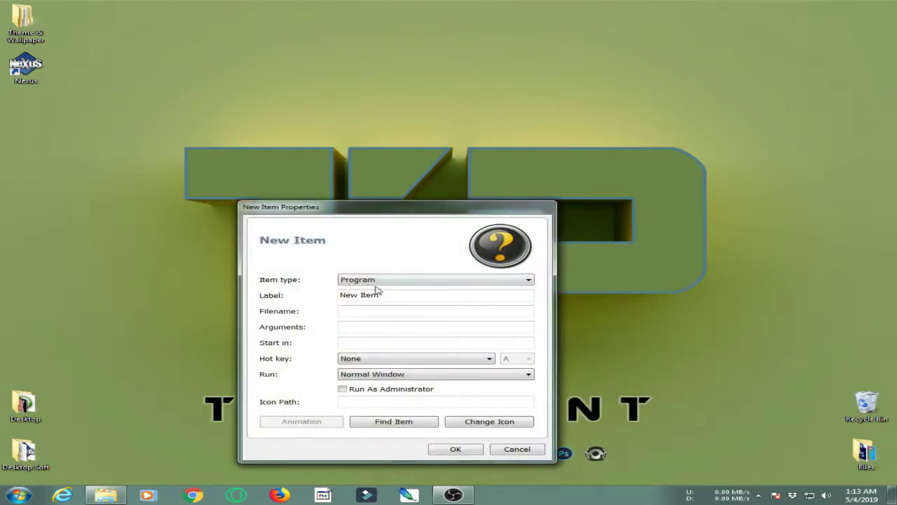
{"action": "left_click", "coordinate": [378, 281]}
{"action": "left_click", "coordinate": [361, 288]}
{"action": "left_click", "coordinate": [358, 294]}
{"action": "type", "text": "Download"}
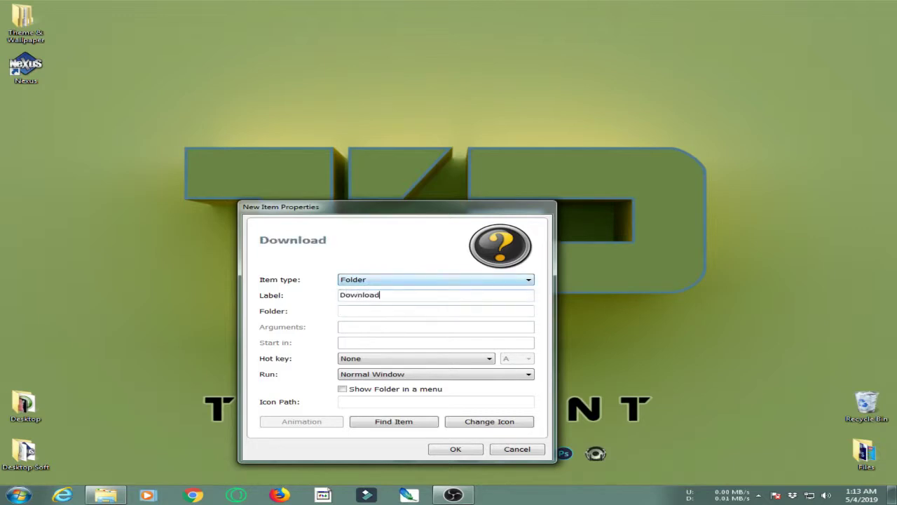
Open the properties of the Downloads shortcut among the Computer window's favorites
{"action": "left_click", "coordinate": [391, 310]}
{"action": "left_click", "coordinate": [19, 495]}
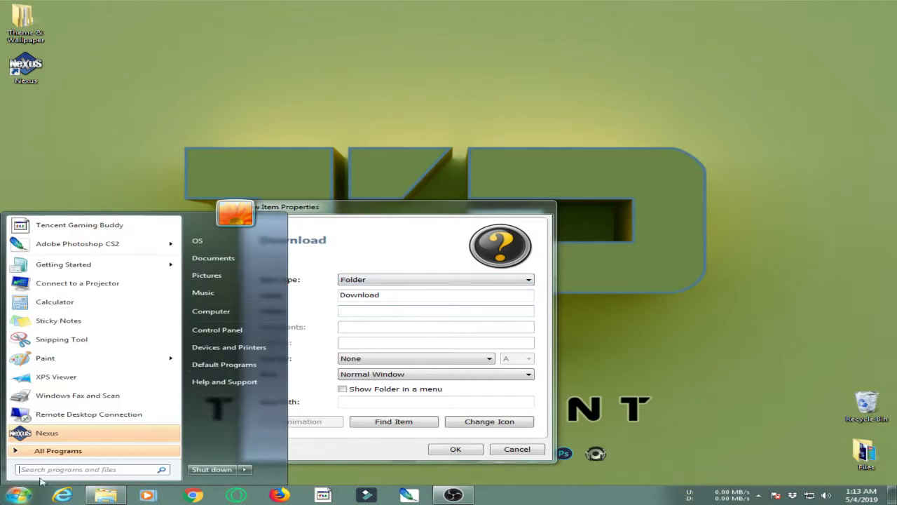
{"action": "left_click", "coordinate": [203, 312]}
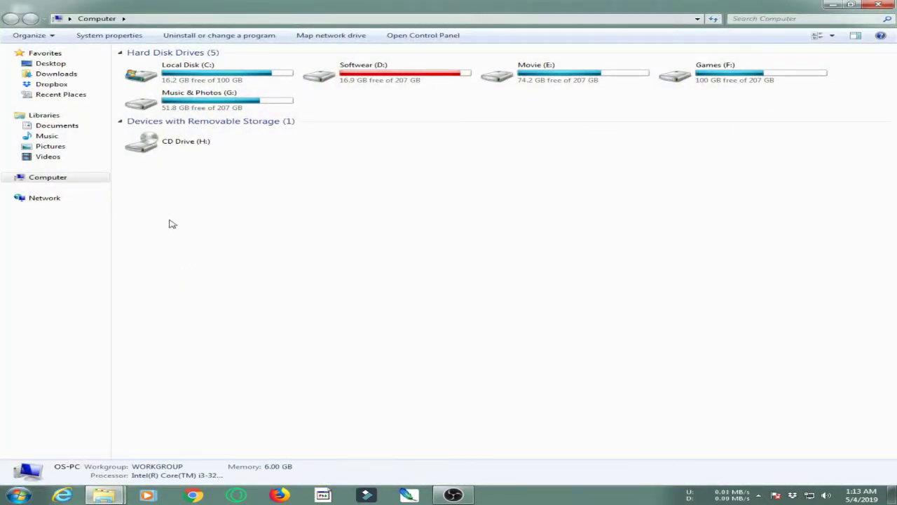
{"action": "right_click", "coordinate": [42, 76]}
{"action": "left_click", "coordinate": [98, 324]}
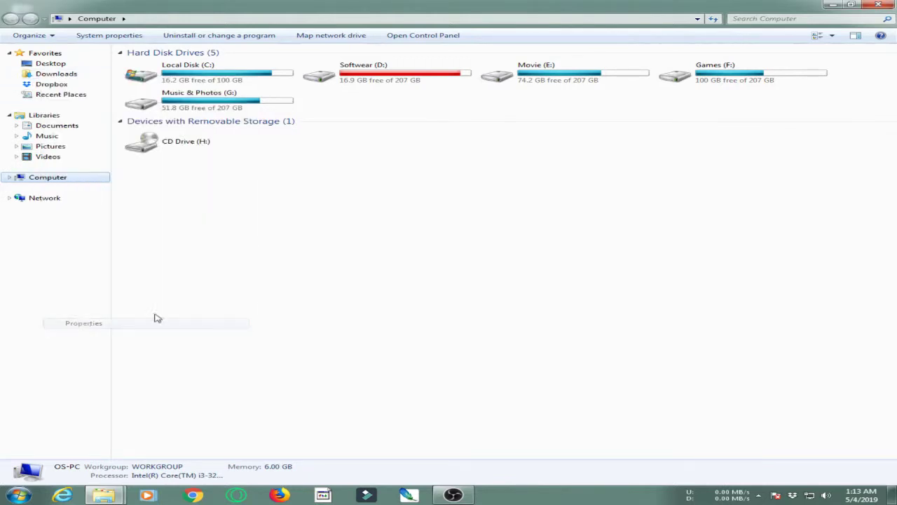
{"action": "left_click", "coordinate": [112, 256]}
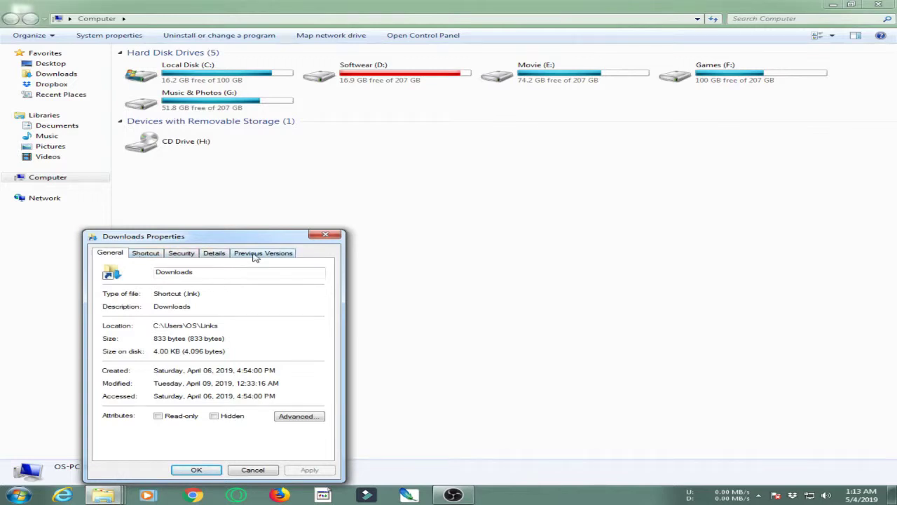
Copy the target path C:\Users\OS\Downloads from the Downloads shortcut's properties and close them
{"action": "left_click", "coordinate": [153, 256]}
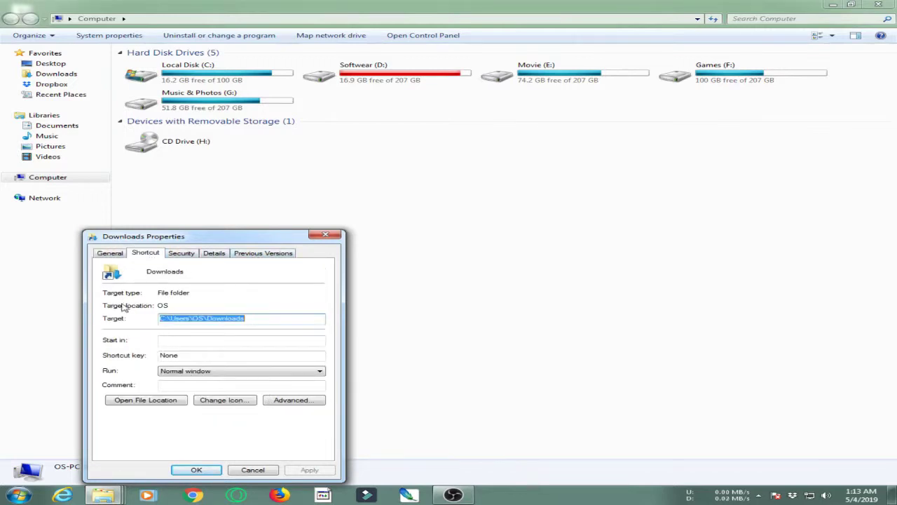
{"action": "left_click_drag", "start_coordinate": [272, 317], "coordinate": [142, 313]}
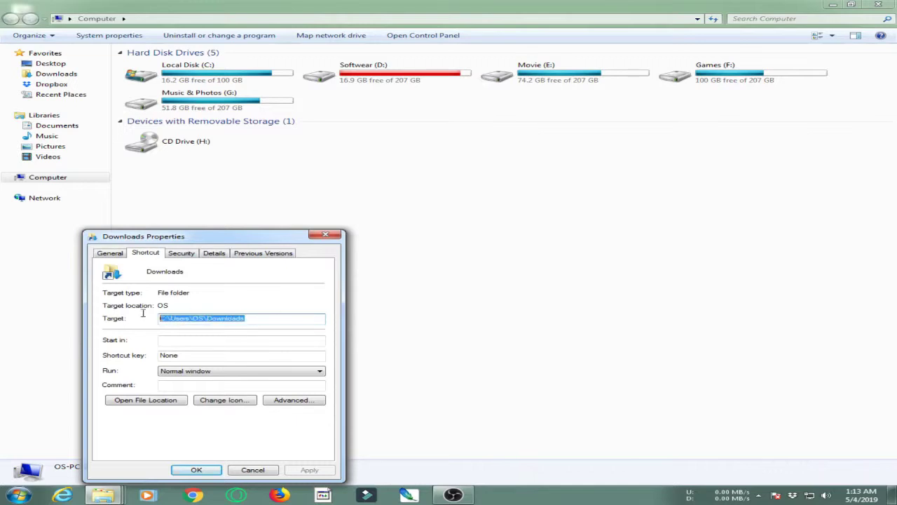
{"action": "right_click", "coordinate": [183, 321]}
{"action": "left_click", "coordinate": [220, 354]}
{"action": "left_click", "coordinate": [325, 234]}
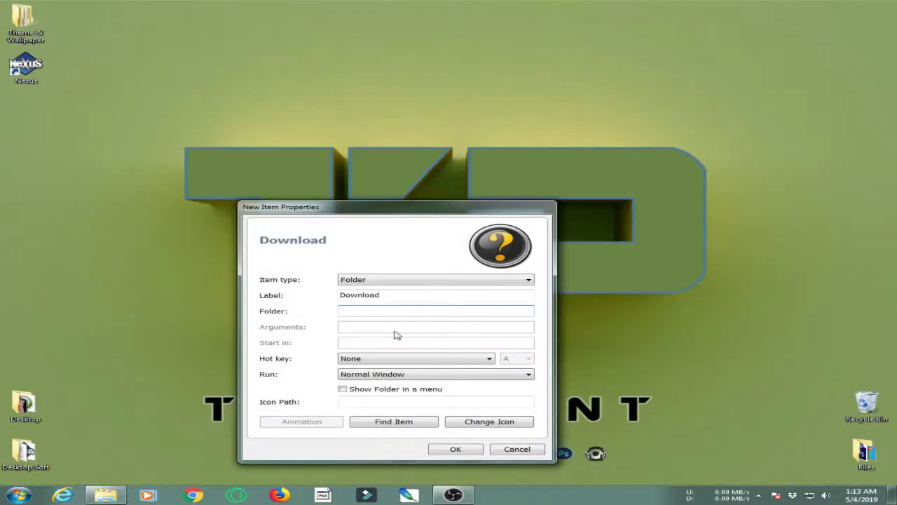
Paste C:\Users\OS\Downloads as the Download item's folder path and accept the properties to add it to the dock
{"action": "right_click", "coordinate": [364, 312]}
{"action": "left_click", "coordinate": [392, 352]}
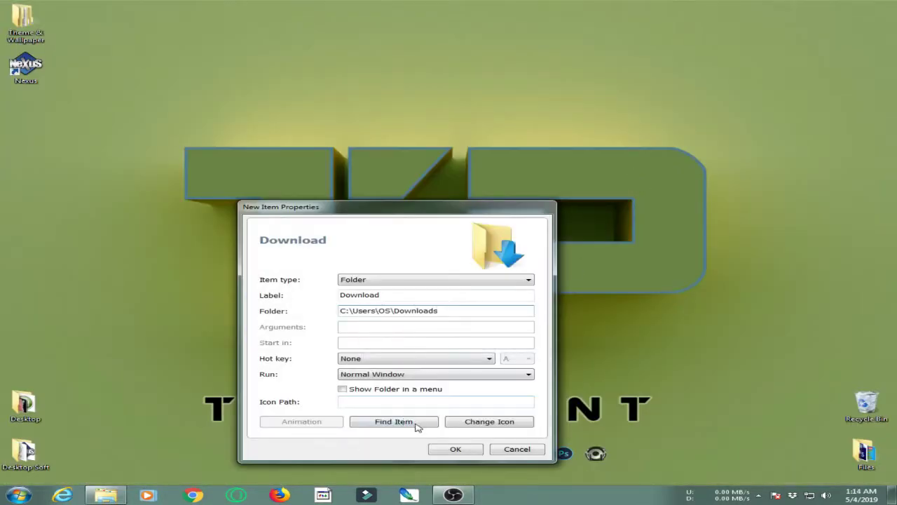
{"action": "left_click", "coordinate": [457, 449]}
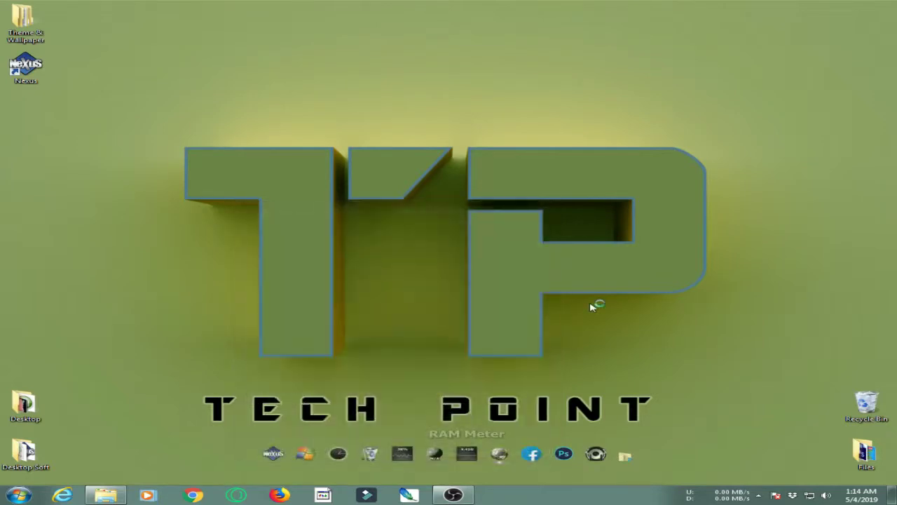
Open the properties of the Download folder item in the dock and move the dialog clear of the dock
{"action": "right_click", "coordinate": [625, 452]}
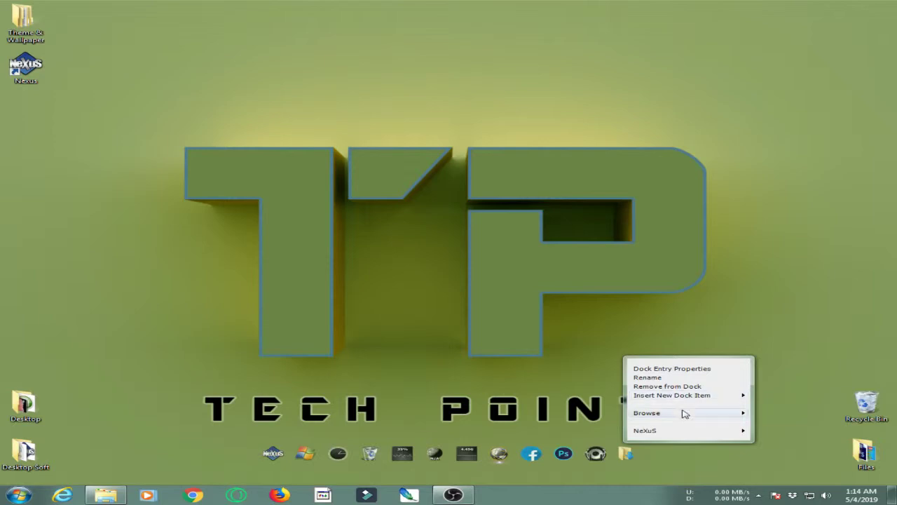
{"action": "mouse_move", "coordinate": [683, 411]}
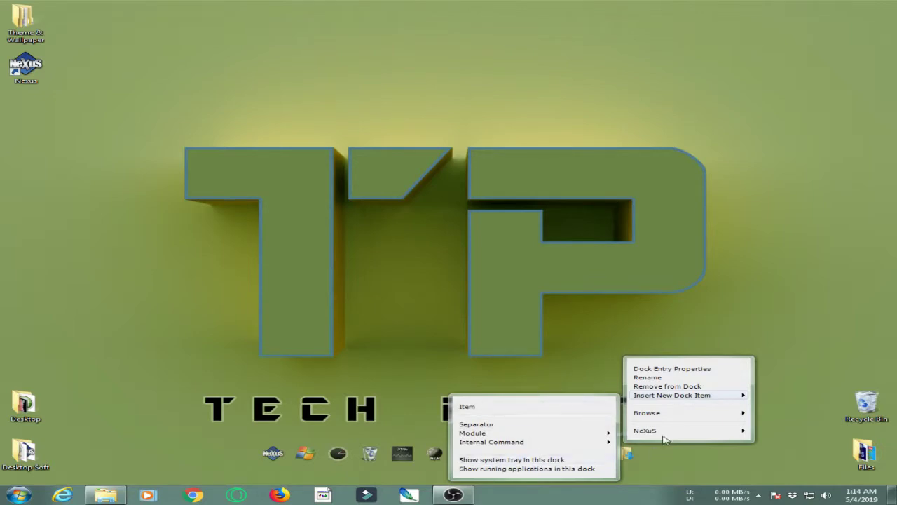
{"action": "mouse_move", "coordinate": [671, 432]}
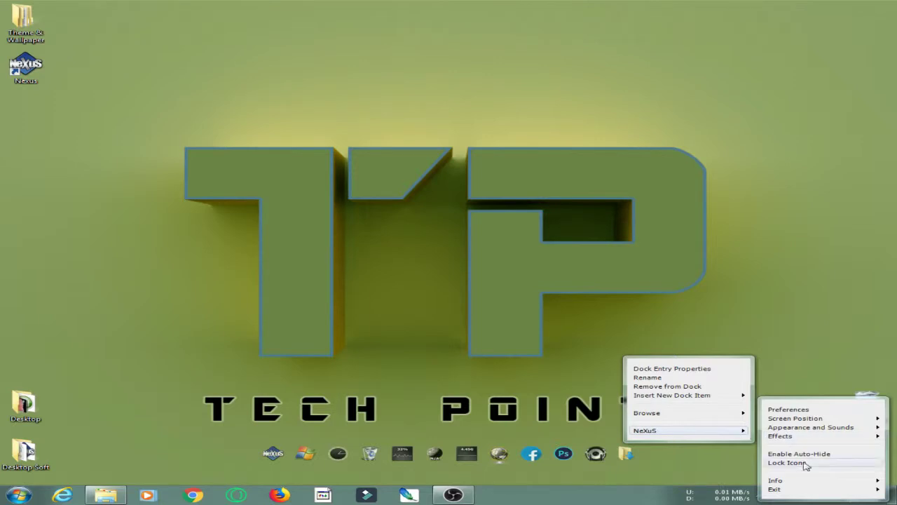
{"action": "left_click", "coordinate": [652, 376]}
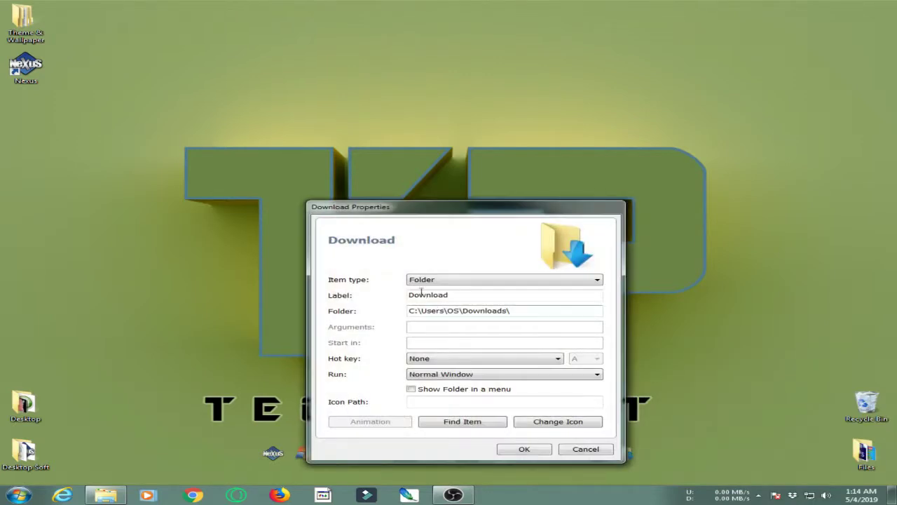
{"action": "left_click_drag", "start_coordinate": [512, 209], "coordinate": [536, 127]}
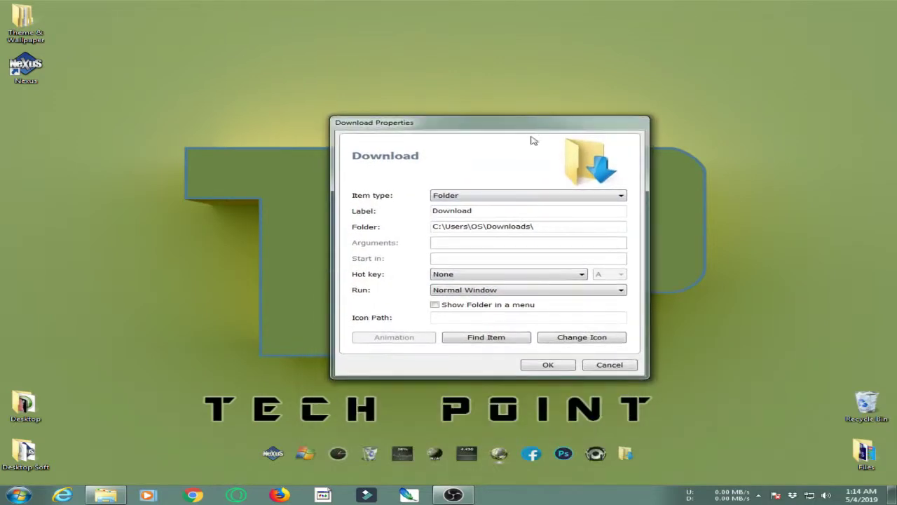
Set the Download item's icon to drakstats_192x192 from the My Icons folder and accept its properties
{"action": "left_click", "coordinate": [579, 337]}
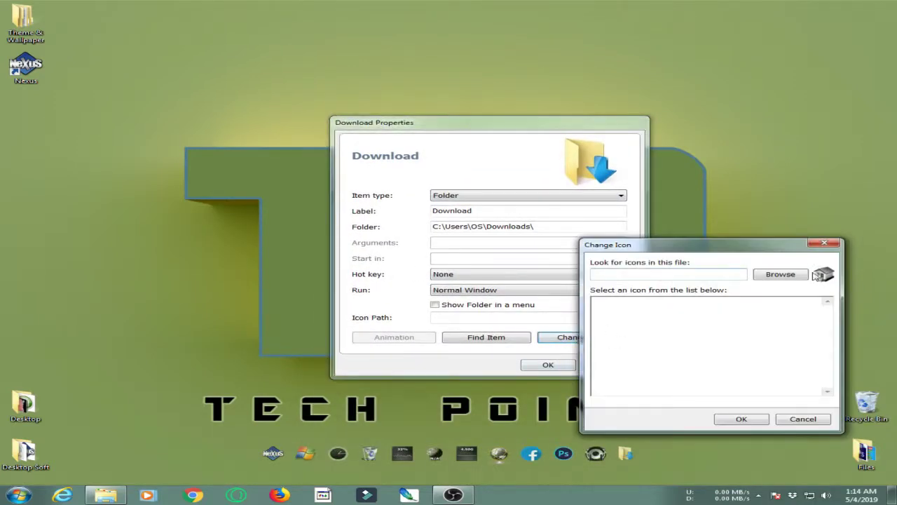
{"action": "left_click", "coordinate": [797, 276]}
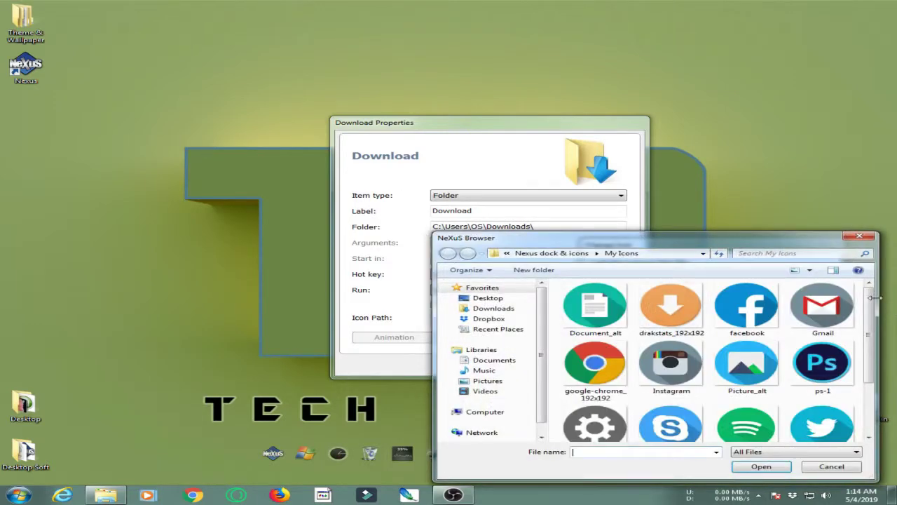
{"action": "scroll", "coordinate": [869, 312], "scroll_direction": "down", "scroll_amount": 2}
{"action": "left_click", "coordinate": [678, 301]}
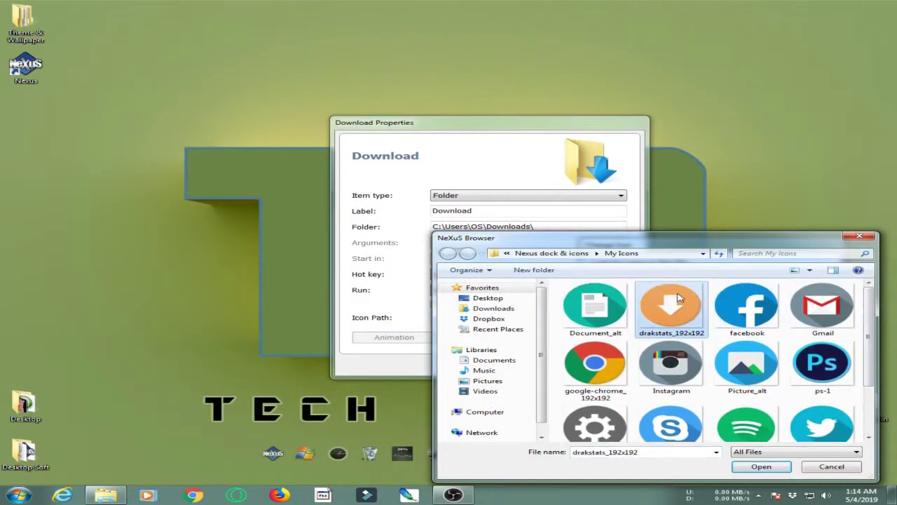
{"action": "left_click", "coordinate": [764, 468]}
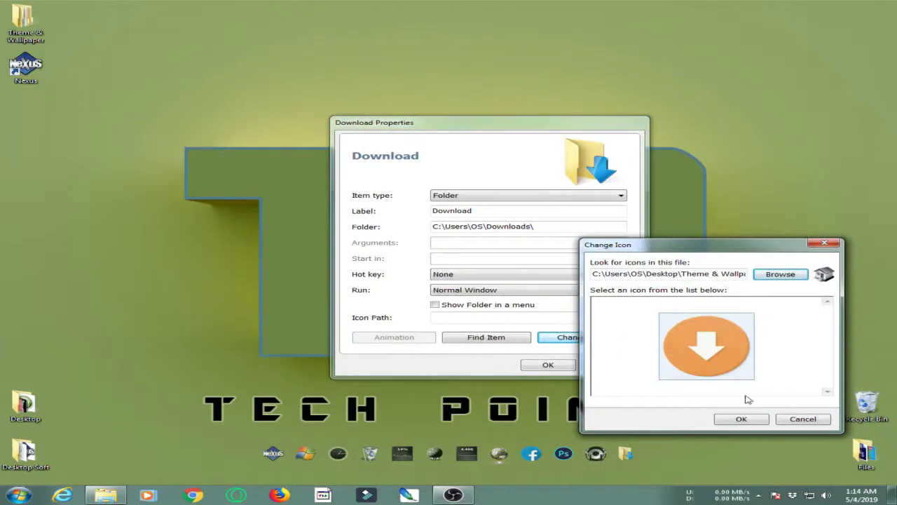
{"action": "left_click", "coordinate": [742, 418]}
{"action": "left_click", "coordinate": [546, 364]}
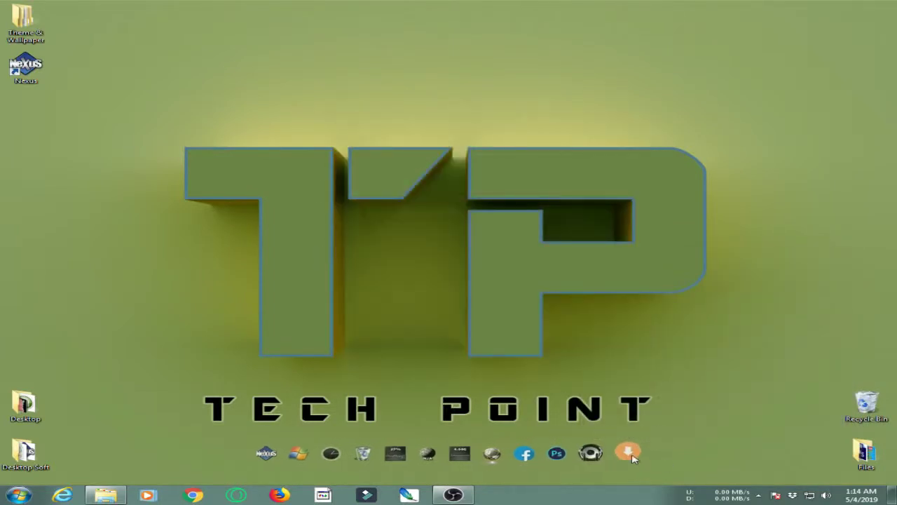
Test the Download and Facebook shortcuts in the dock and refresh the desktop
{"action": "left_click", "coordinate": [629, 455]}
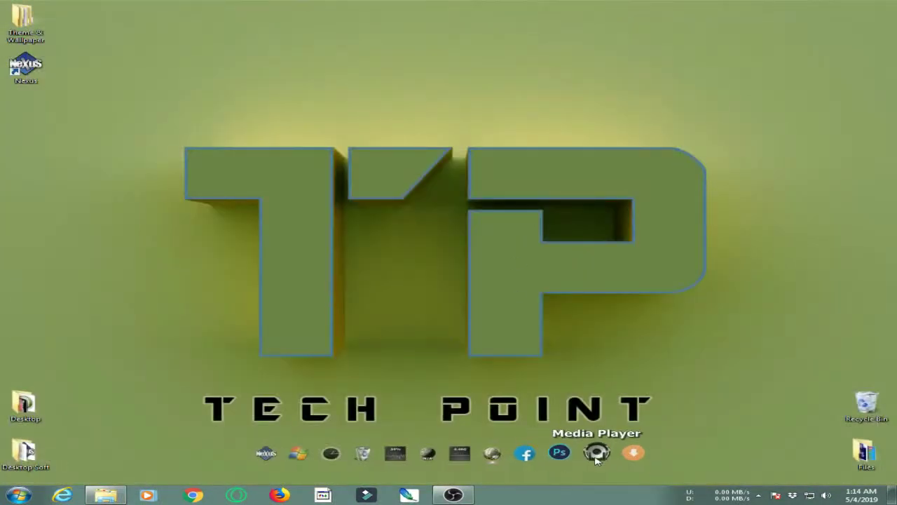
{"action": "left_click", "coordinate": [533, 454]}
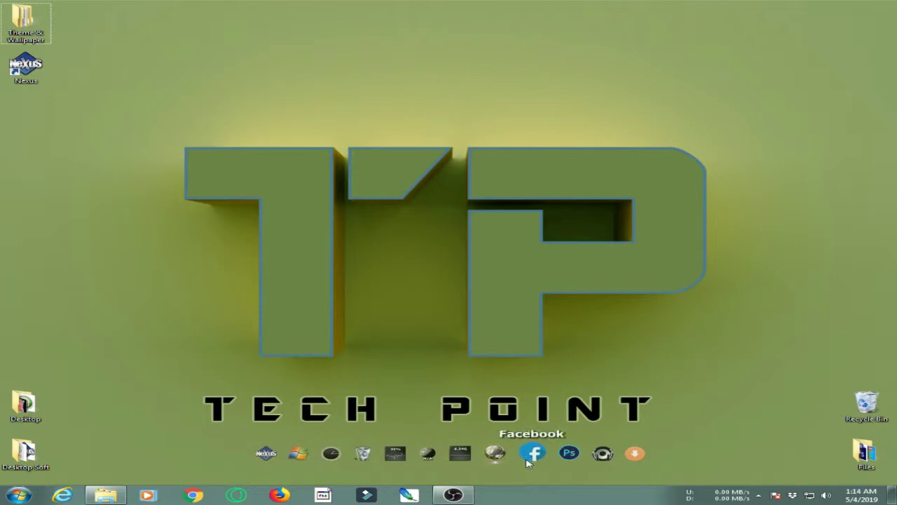
{"action": "left_click_drag", "start_coordinate": [538, 453], "coordinate": [569, 454]}
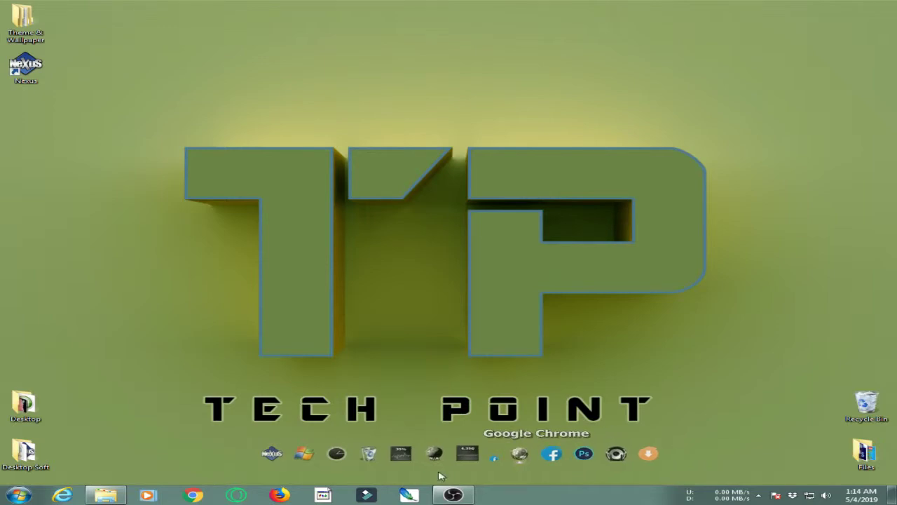
{"action": "right_click", "coordinate": [242, 154]}
{"action": "left_click", "coordinate": [261, 179]}
Open the RainWallpaper_setup folder within Theme & Wallpaper and run the RainWallpaper_setup application
{"action": "left_click", "coordinate": [105, 495]}
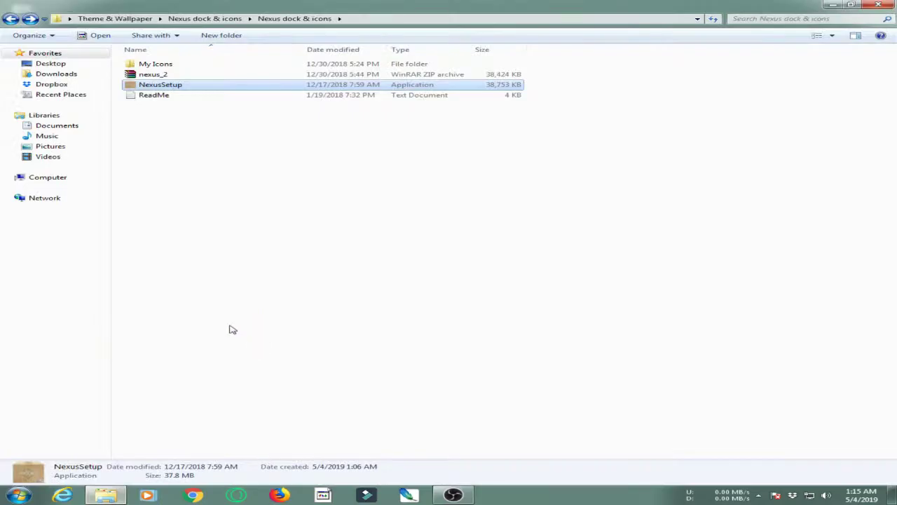
{"action": "key", "text": "BackSpace"}
{"action": "key", "text": "BackSpace"}
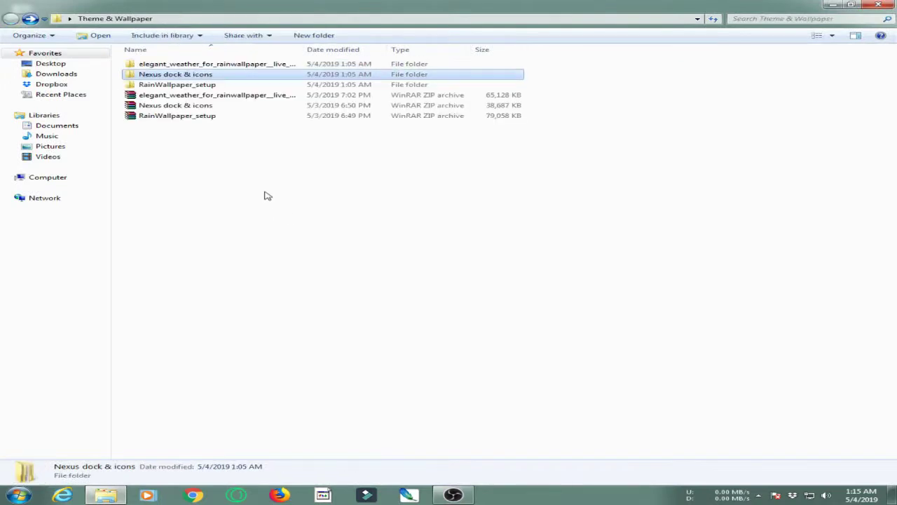
{"action": "double_click", "coordinate": [178, 85]}
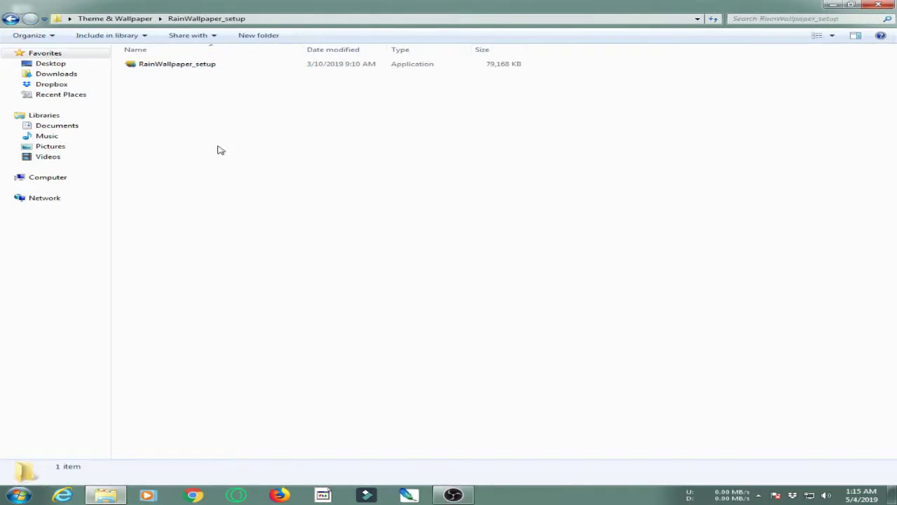
{"action": "double_click", "coordinate": [199, 64]}
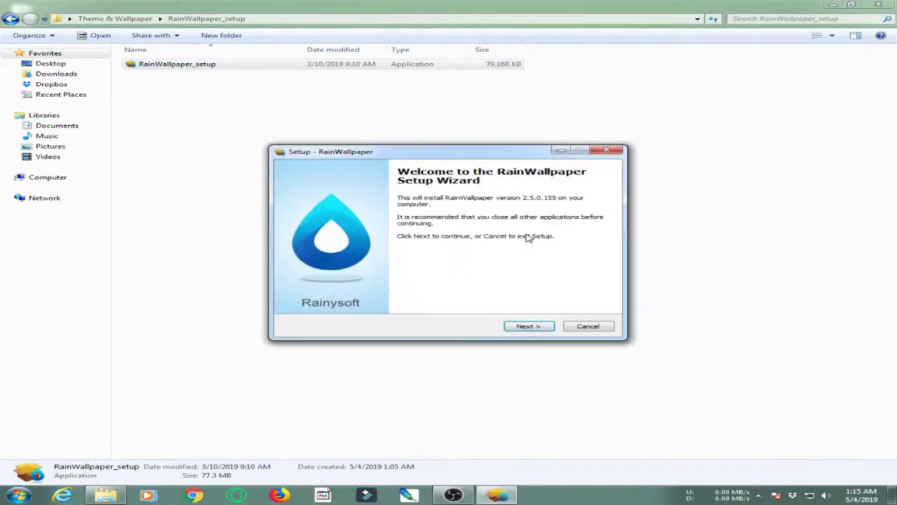
Install RainWallpaper with a desktop shortcut and launch it when setup finishes
{"action": "left_click", "coordinate": [524, 327]}
{"action": "left_click", "coordinate": [524, 326]}
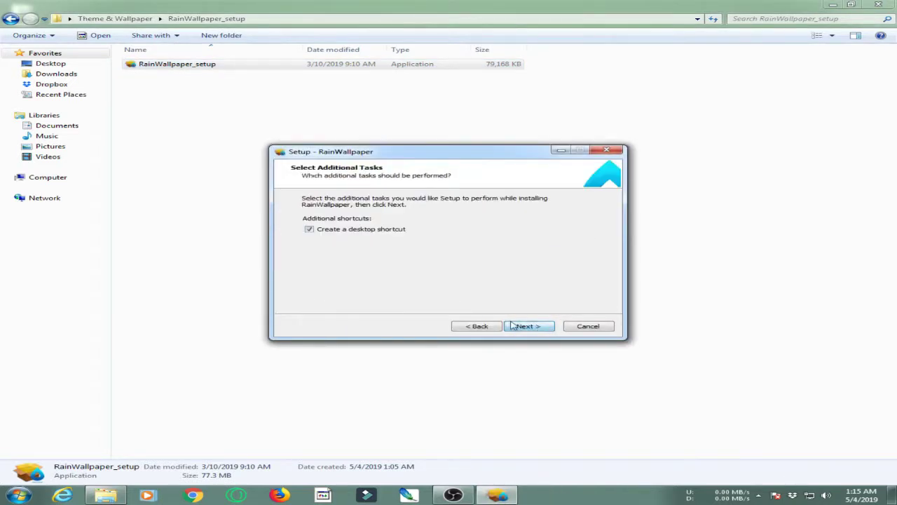
{"action": "left_click", "coordinate": [525, 327]}
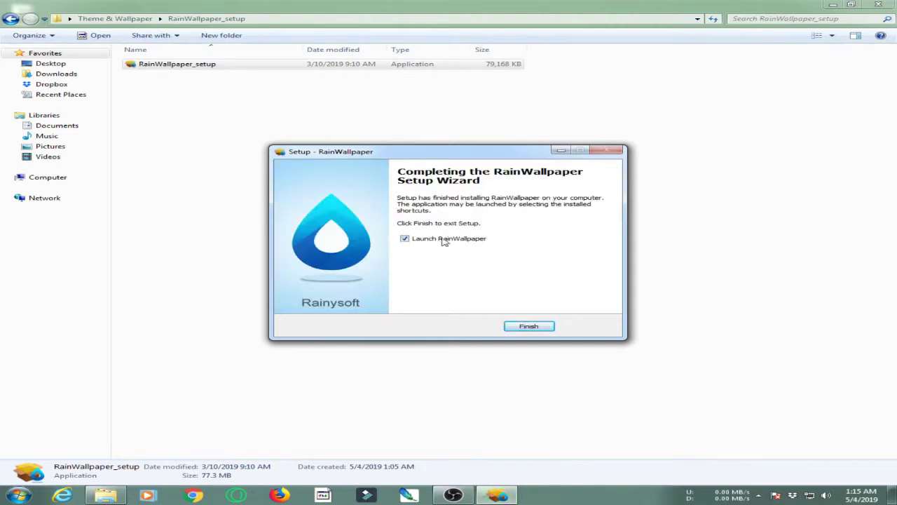
{"action": "left_click", "coordinate": [529, 327]}
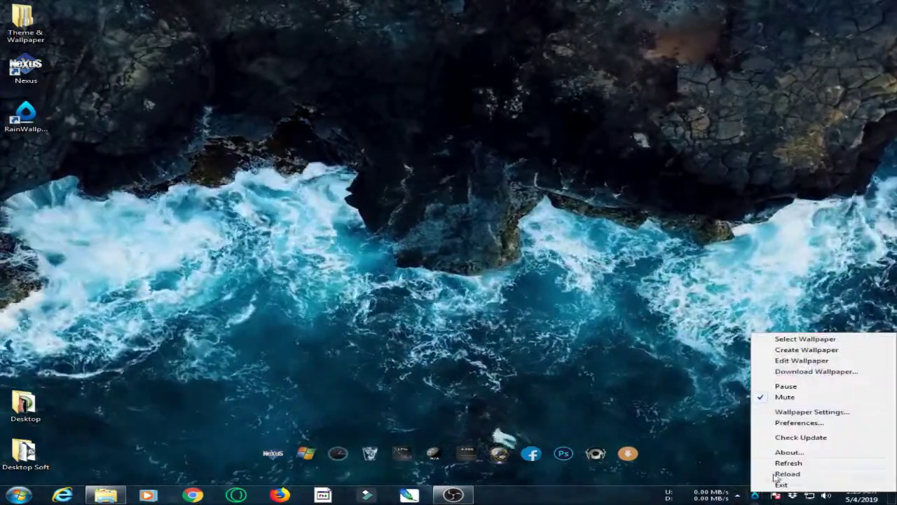
Open the Themes folder inside the RainWallpaper folder of the Documents library
{"action": "left_click", "coordinate": [70, 494]}
{"action": "left_click", "coordinate": [571, 25]}
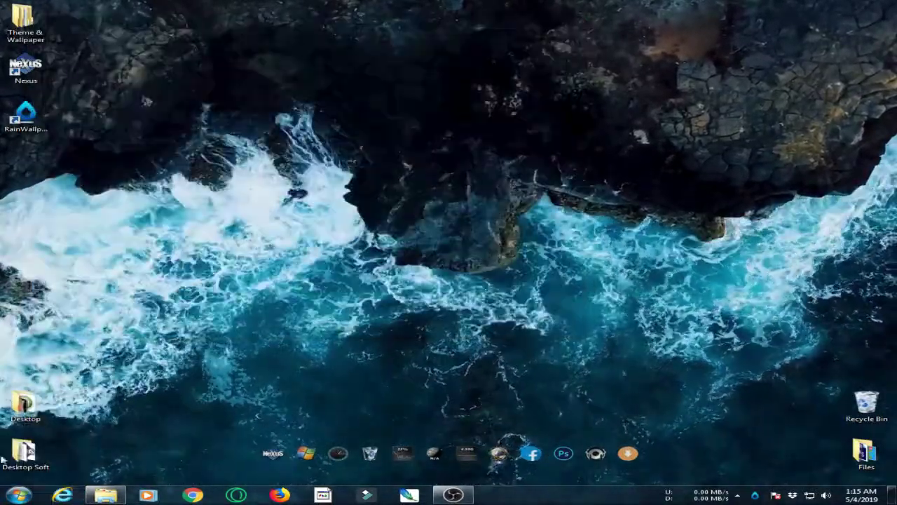
{"action": "left_click", "coordinate": [18, 495]}
{"action": "left_click", "coordinate": [270, 312]}
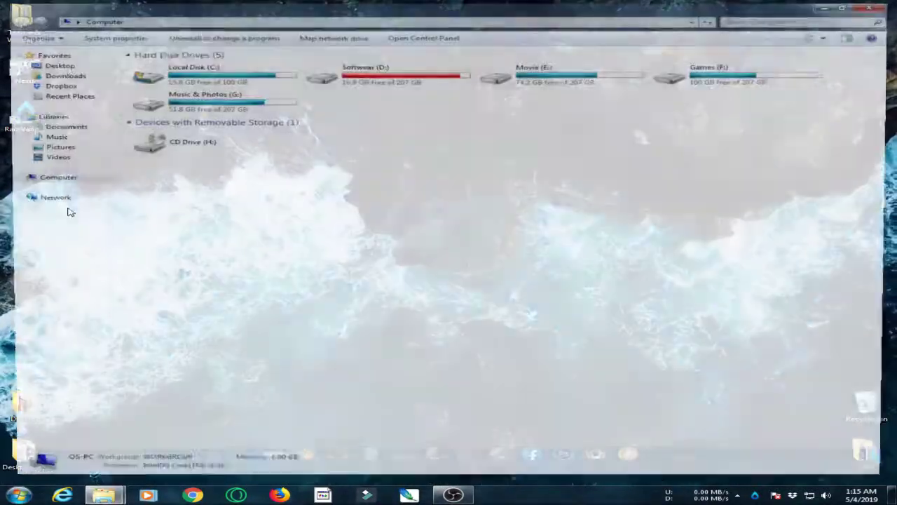
{"action": "left_click", "coordinate": [56, 125]}
{"action": "double_click", "coordinate": [167, 186]}
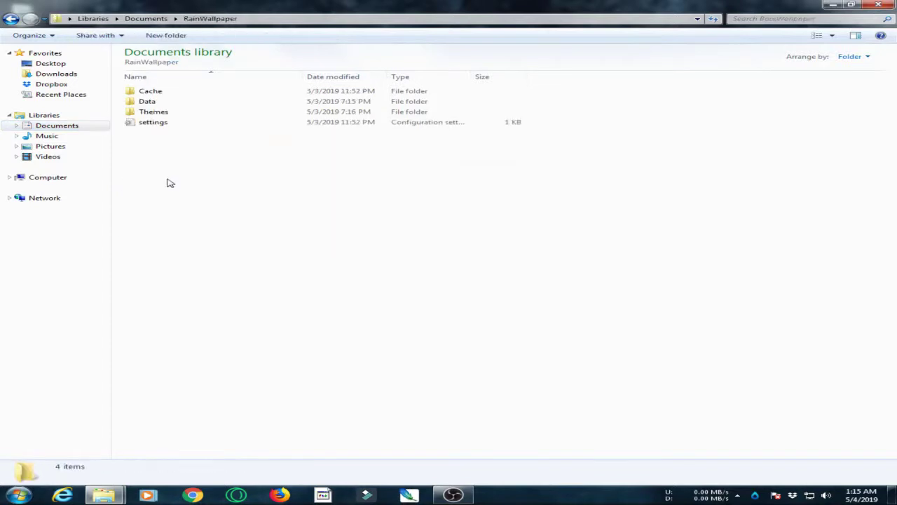
{"action": "double_click", "coordinate": [167, 115]}
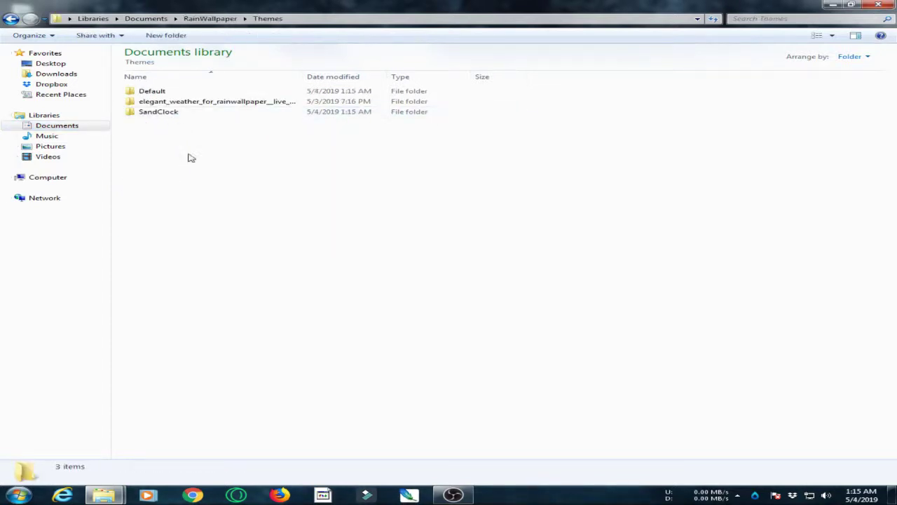
Try to permanently delete the elegant_weather_for_rainwallpaper theme folder and refresh the folder view
{"action": "left_click", "coordinate": [177, 103]}
{"action": "key", "text": "shift+Delete"}
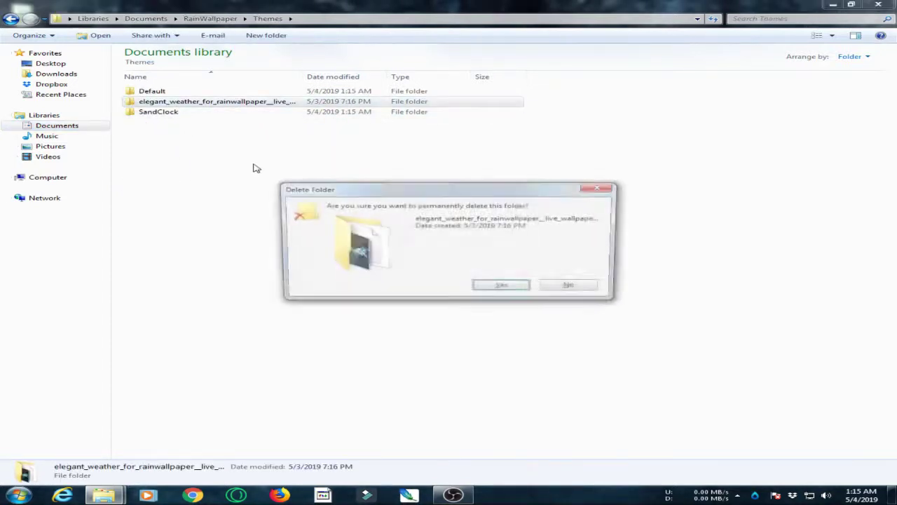
{"action": "key", "text": "Return"}
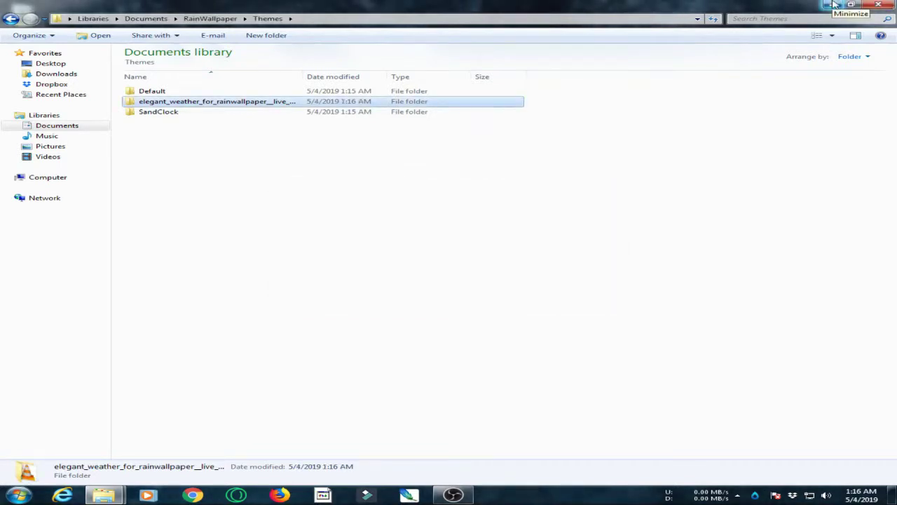
{"action": "right_click", "coordinate": [439, 185]}
{"action": "left_click", "coordinate": [477, 237]}
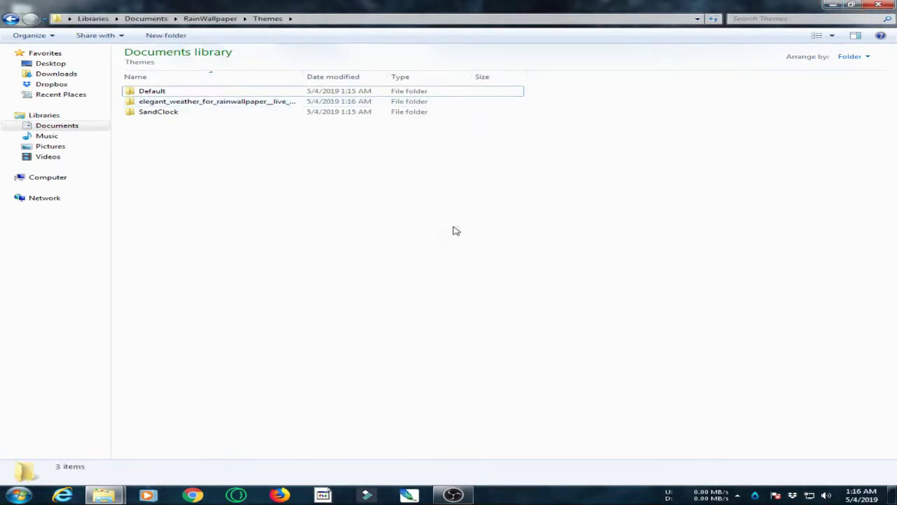
Apply the Polygonlyc wallpaper from RainWallpaper's installed wallpapers, close the picker and minimize the Themes window
{"action": "right_click", "coordinate": [753, 496]}
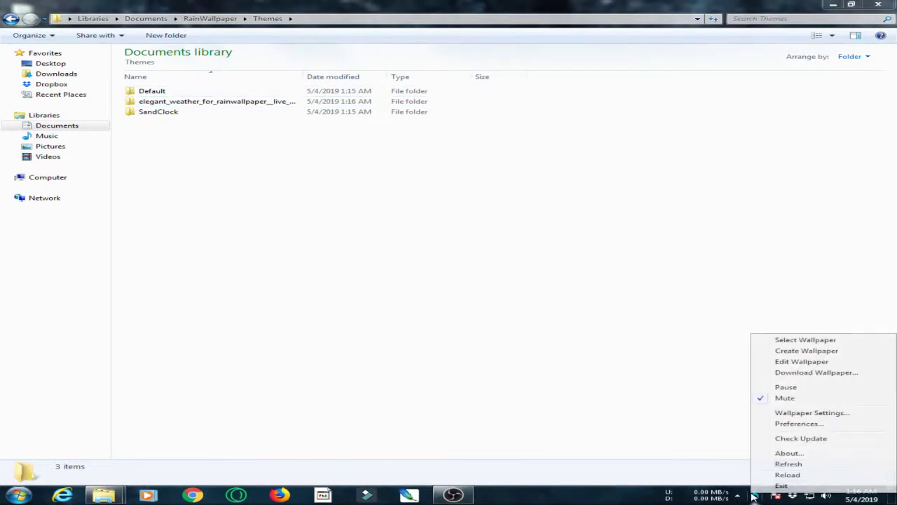
{"action": "left_click", "coordinate": [799, 350]}
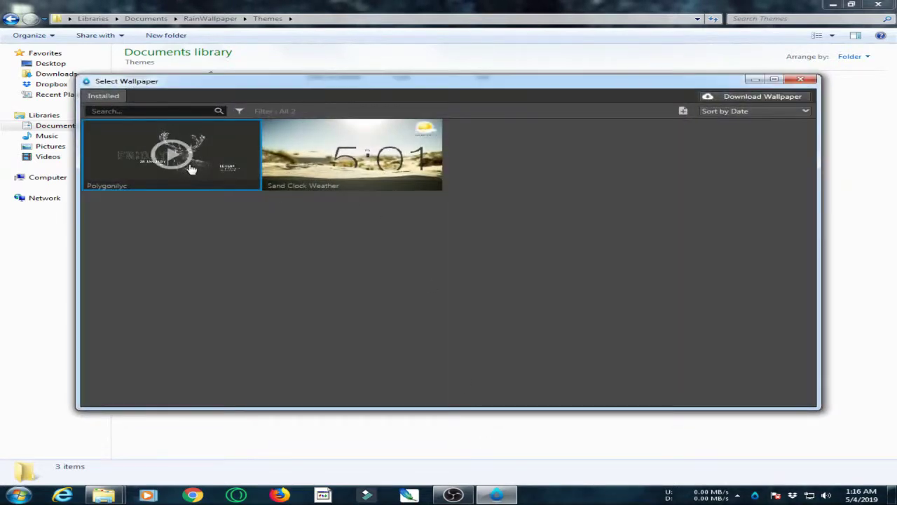
{"action": "left_click", "coordinate": [345, 167]}
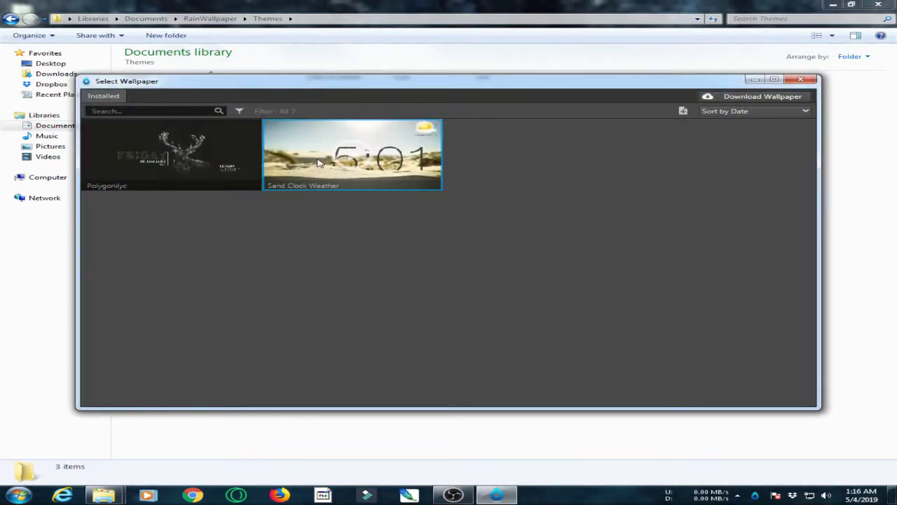
{"action": "left_click", "coordinate": [177, 165]}
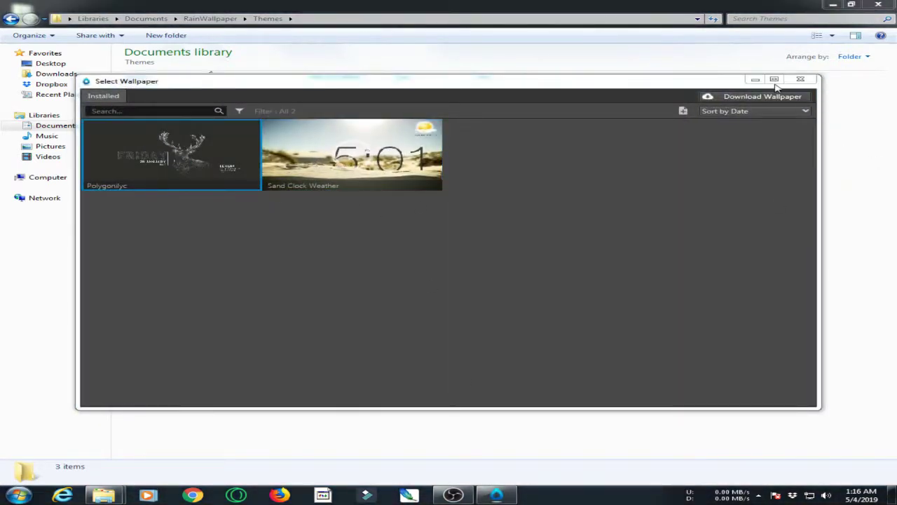
{"action": "left_click", "coordinate": [800, 78]}
{"action": "left_click", "coordinate": [831, 4]}
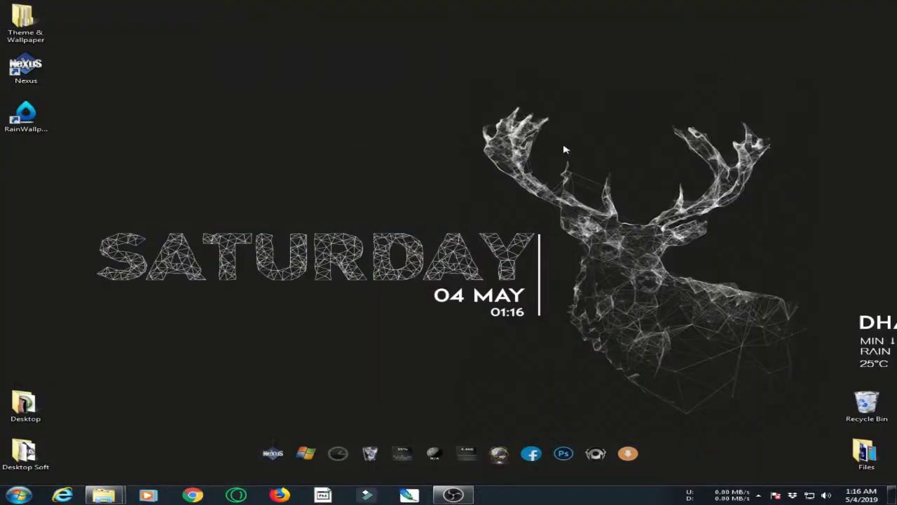
{"action": "left_click_drag", "start_coordinate": [315, 30], "coordinate": [695, 310]}
Permanently delete the elegant_weather_for_rainwallpaper folder from the RainWallpaper Themes folder and return to the desktop
{"action": "mouse_move", "coordinate": [436, 494]}
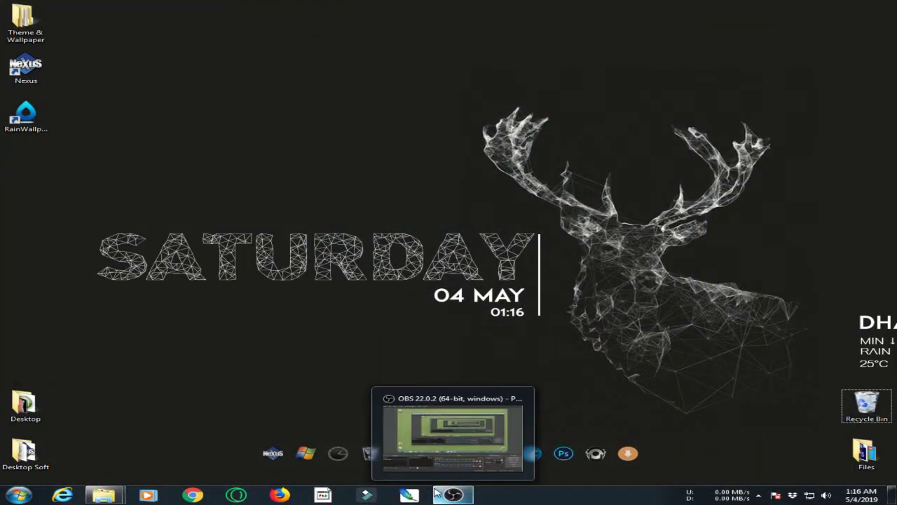
{"action": "mouse_move", "coordinate": [104, 495]}
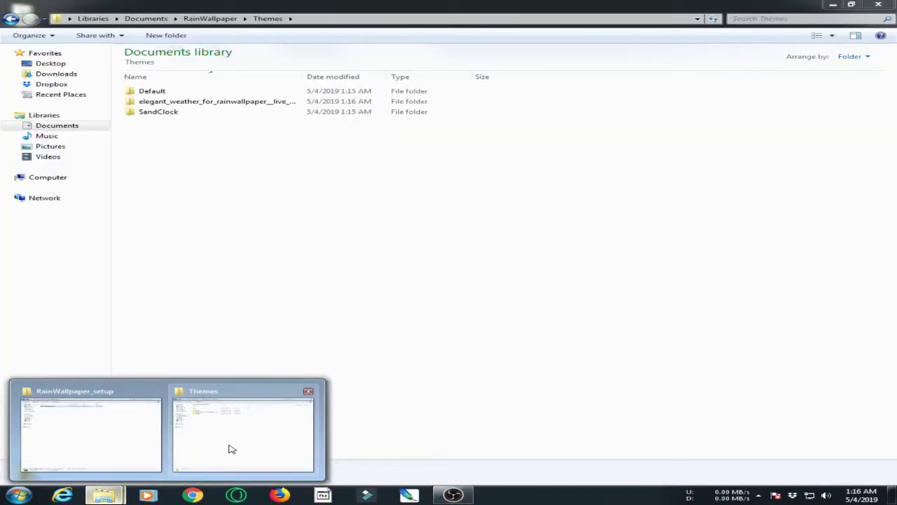
{"action": "left_click", "coordinate": [231, 448]}
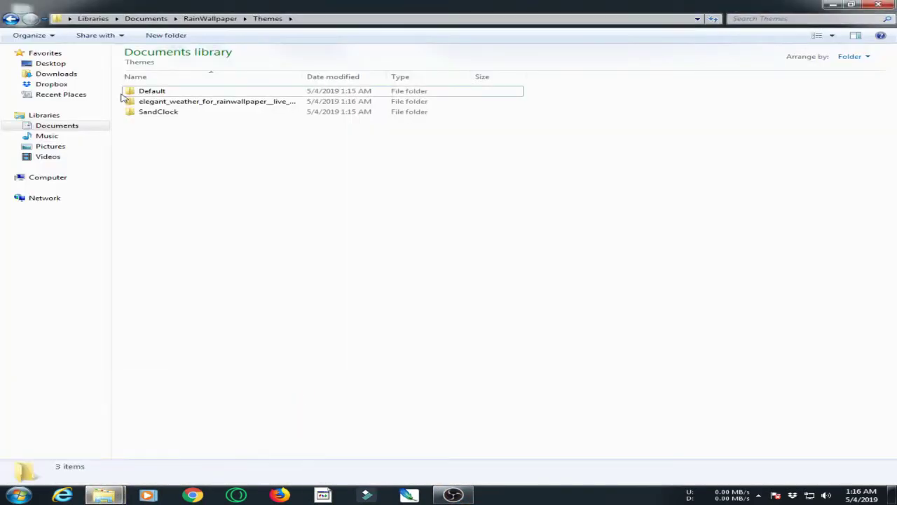
{"action": "left_click", "coordinate": [147, 104]}
{"action": "key", "text": "shift+Delete"}
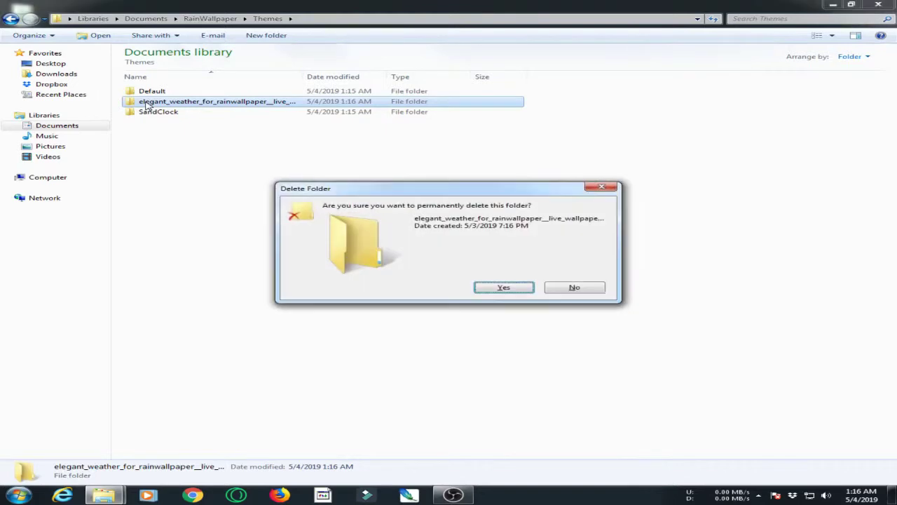
{"action": "key", "text": "Return"}
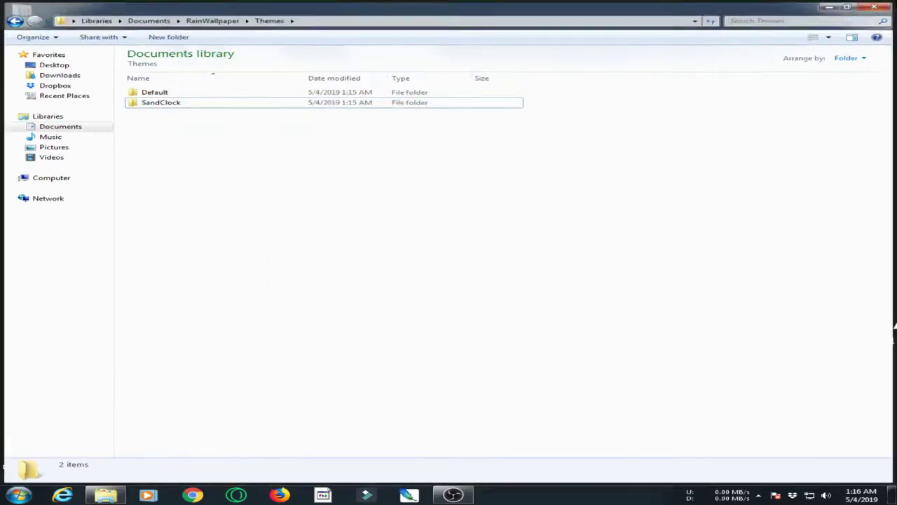
{"action": "left_click", "coordinate": [892, 495]}
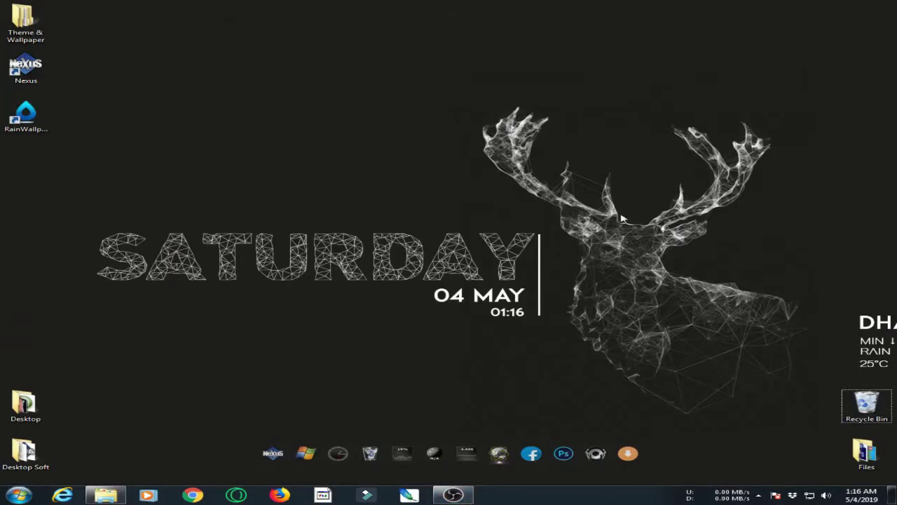
Cut the extracted elegant_weather_for_rainwallpaper folder from the Theme & Wallpaper folder
{"action": "left_click_drag", "start_coordinate": [301, 106], "coordinate": [568, 364]}
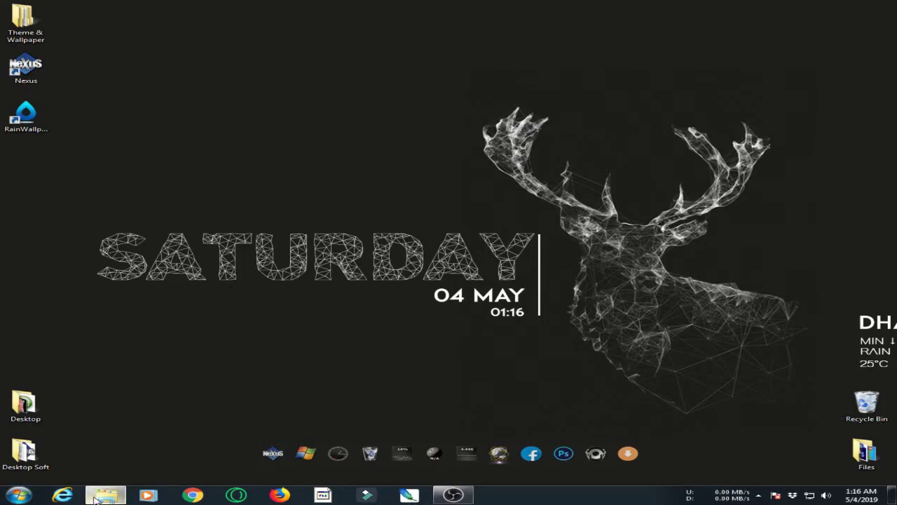
{"action": "left_click", "coordinate": [106, 495]}
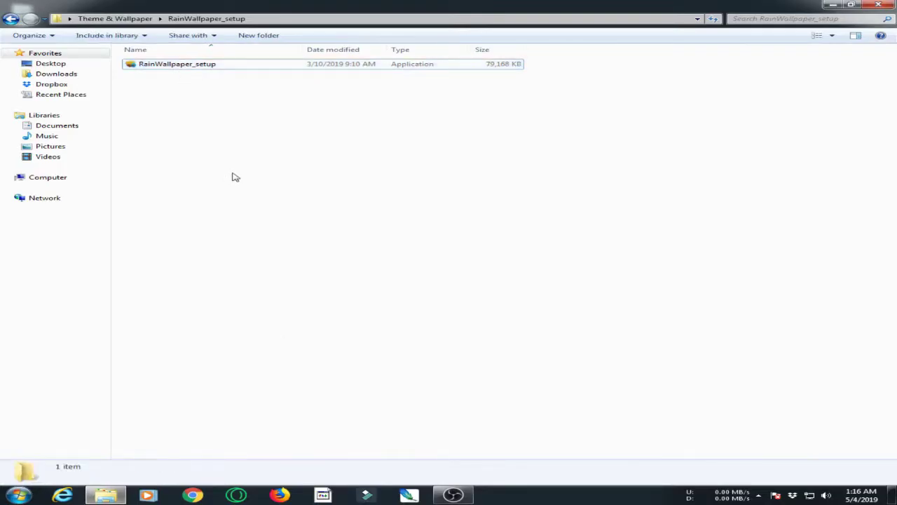
{"action": "key", "text": "BackSpace"}
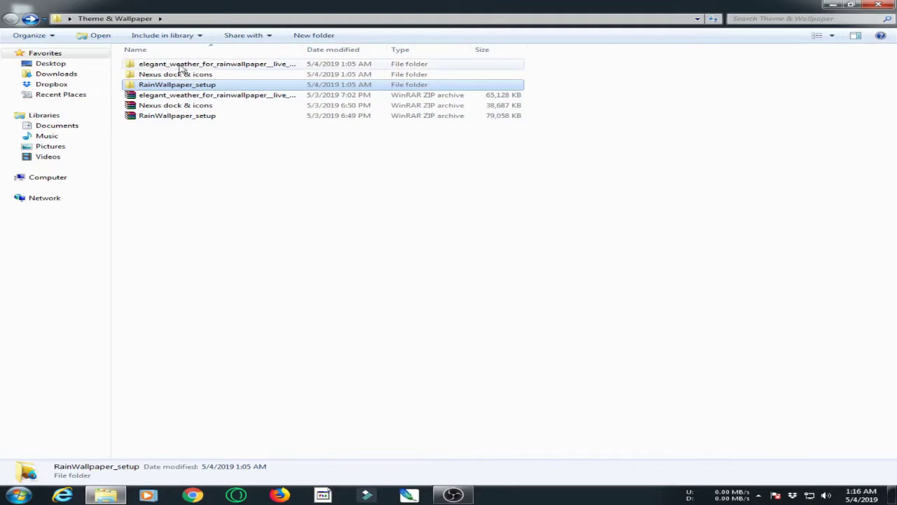
{"action": "double_click", "coordinate": [181, 65]}
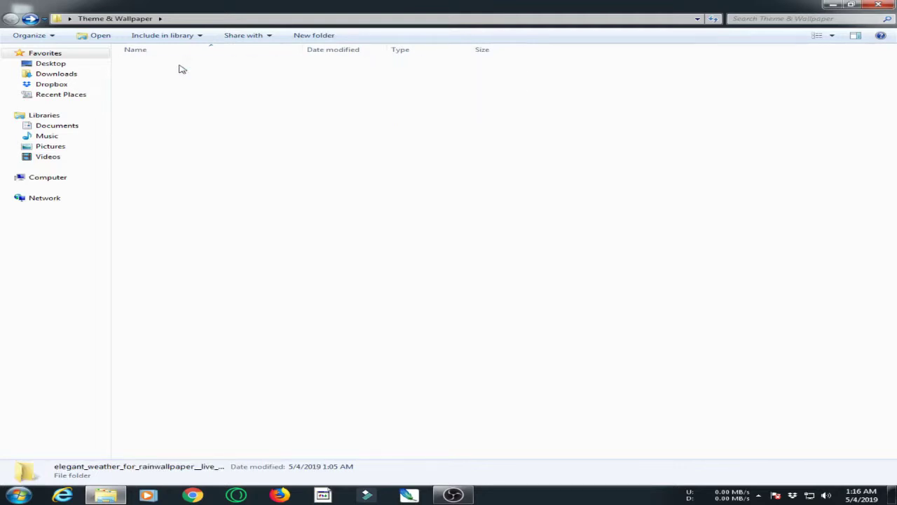
{"action": "key", "text": "BackSpace"}
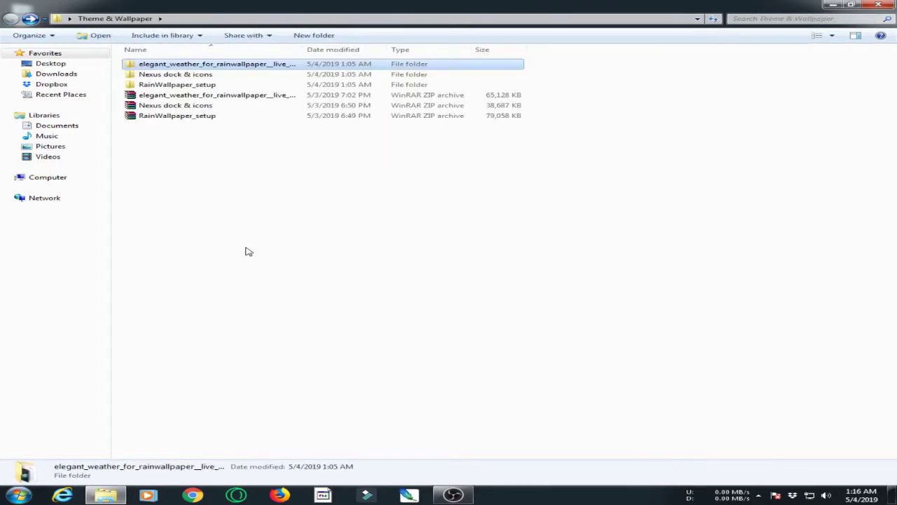
{"action": "right_click", "coordinate": [185, 65]}
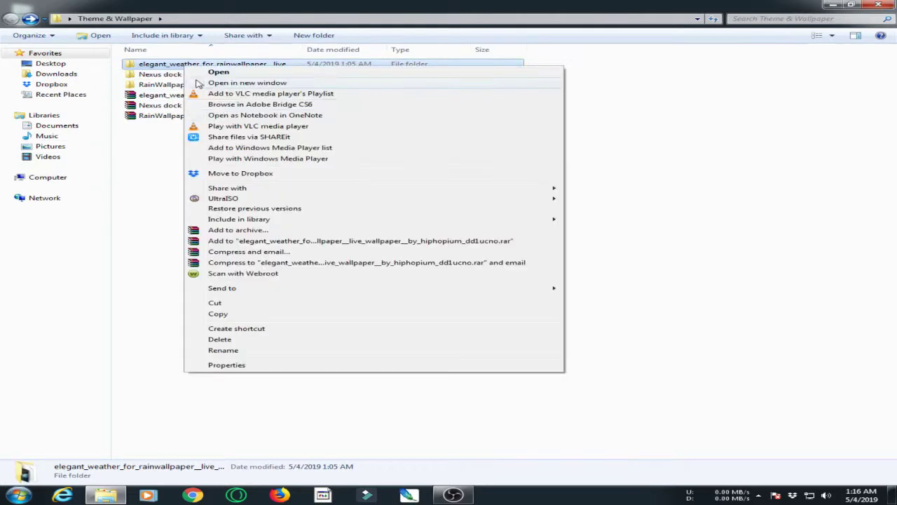
{"action": "left_click", "coordinate": [236, 302]}
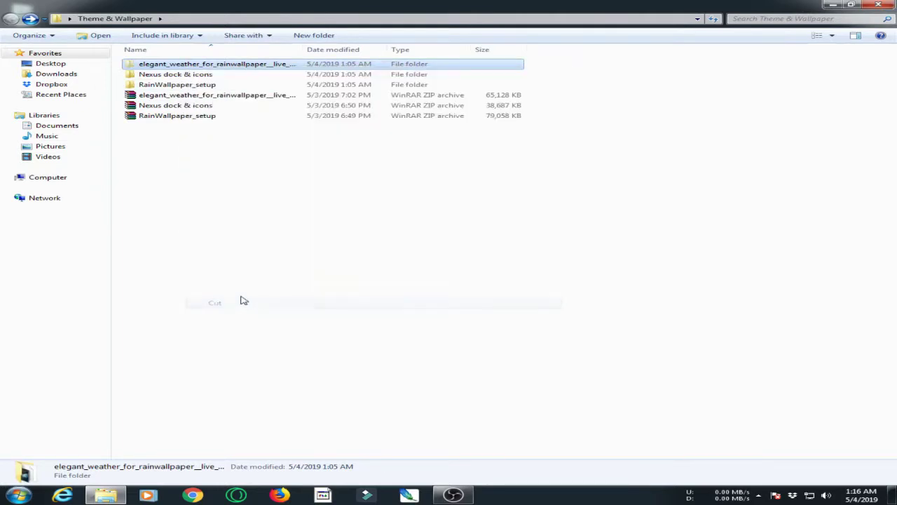
Paste the elegant_weather_for_rainwallpaper folder into the Themes folder under RainWallpaper in the Documents library, and close the window
{"action": "left_click", "coordinate": [62, 126]}
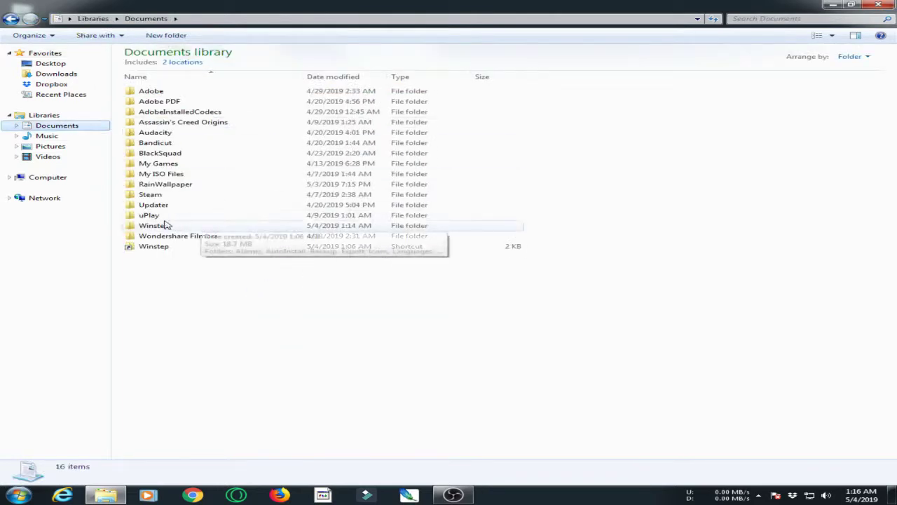
{"action": "left_click", "coordinate": [158, 185]}
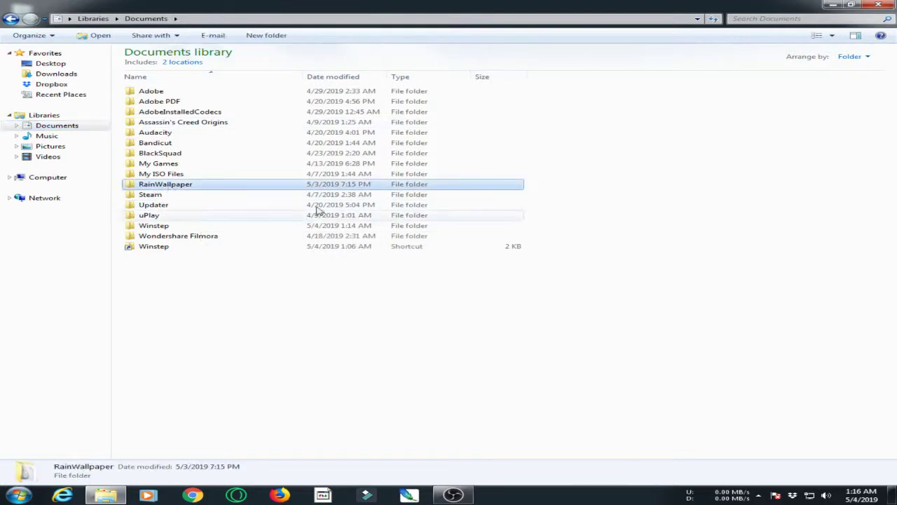
{"action": "double_click", "coordinate": [187, 184]}
{"action": "double_click", "coordinate": [167, 113]}
{"action": "left_click_drag", "start_coordinate": [200, 161], "coordinate": [157, 81]}
{"action": "left_click", "coordinate": [181, 181]}
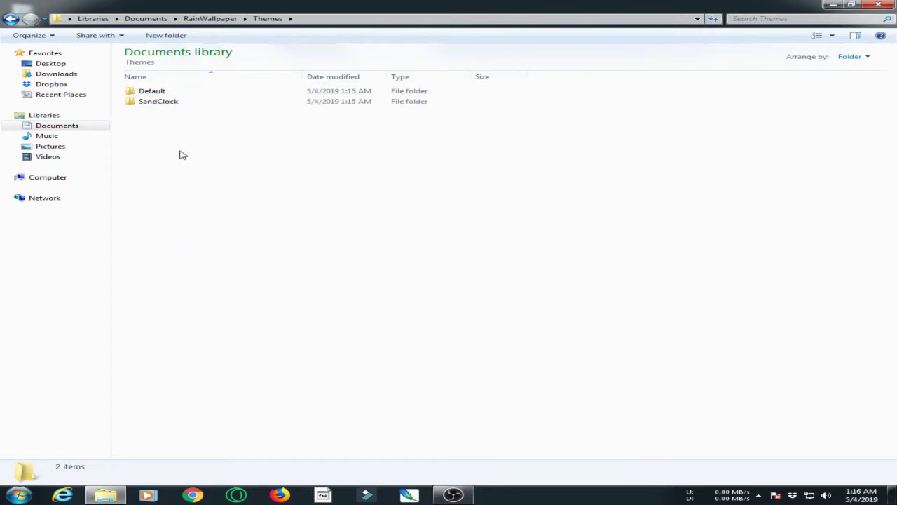
{"action": "right_click", "coordinate": [180, 150]}
{"action": "left_click", "coordinate": [220, 221]}
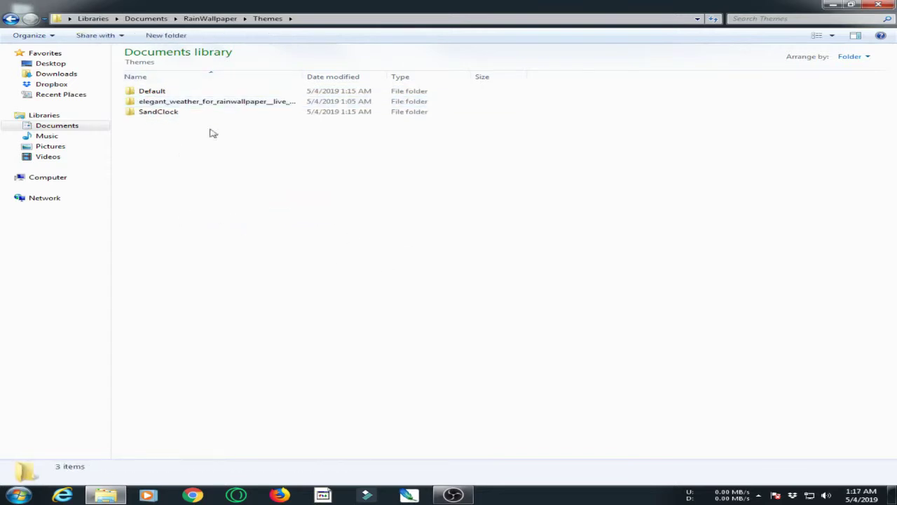
{"action": "left_click", "coordinate": [270, 188]}
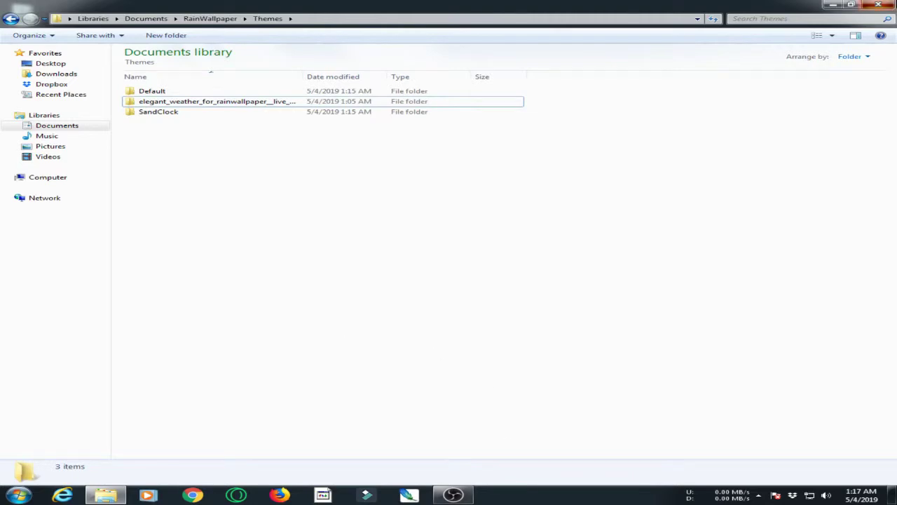
{"action": "left_click", "coordinate": [879, 4]}
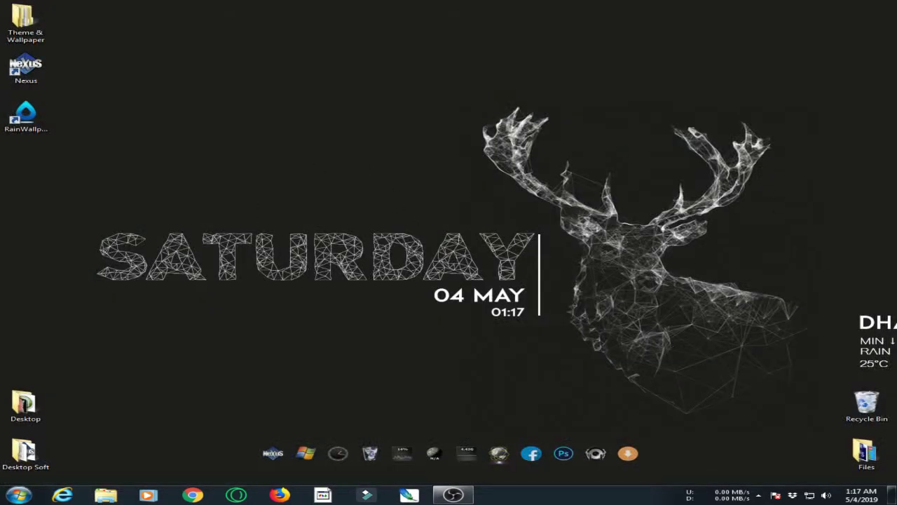
{"action": "left_click", "coordinate": [759, 496]}
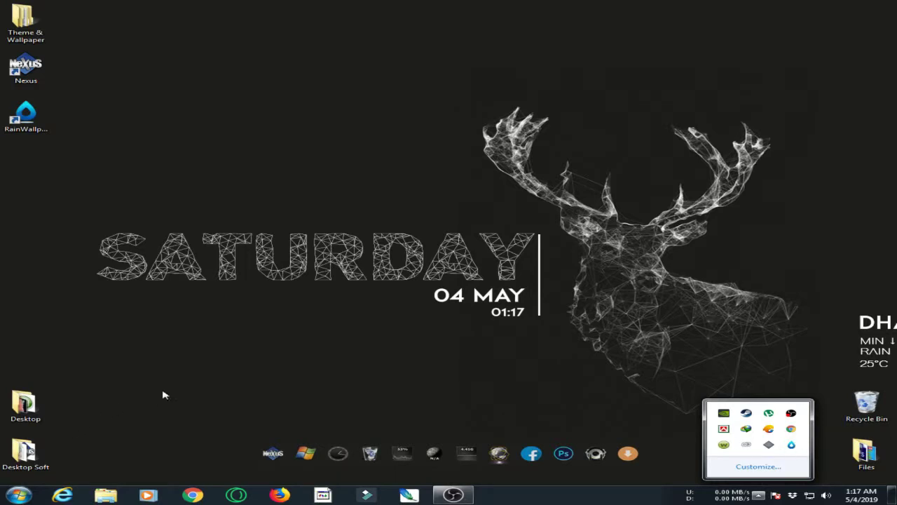
{"action": "left_click", "coordinate": [18, 496]}
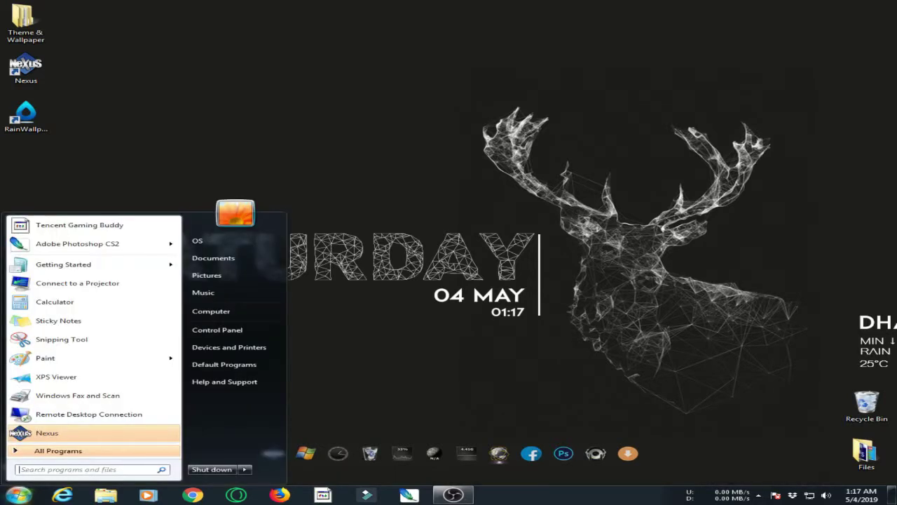
{"action": "left_click", "coordinate": [47, 470]}
{"action": "left_click", "coordinate": [432, 358]}
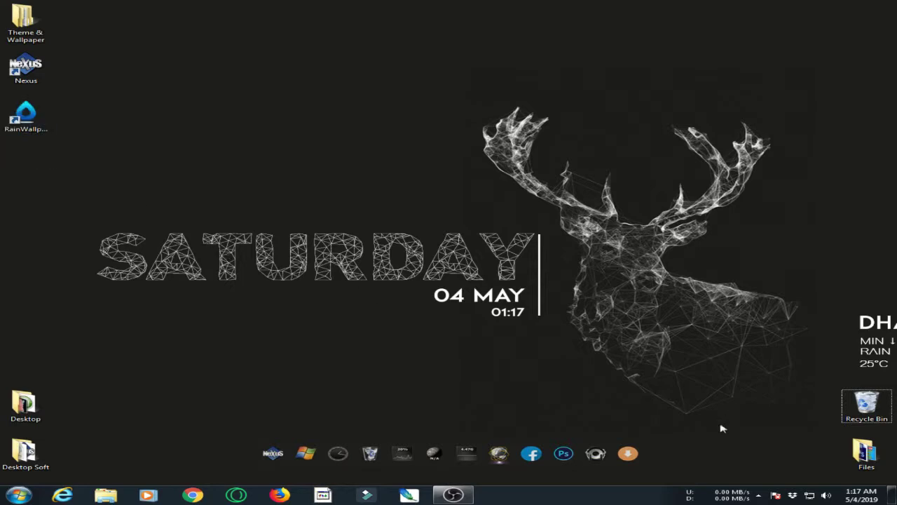
Apply the Elegant Weather wallpaper from RainWallpaper's installed wallpapers and close the wallpaper picker
{"action": "left_click", "coordinate": [758, 495]}
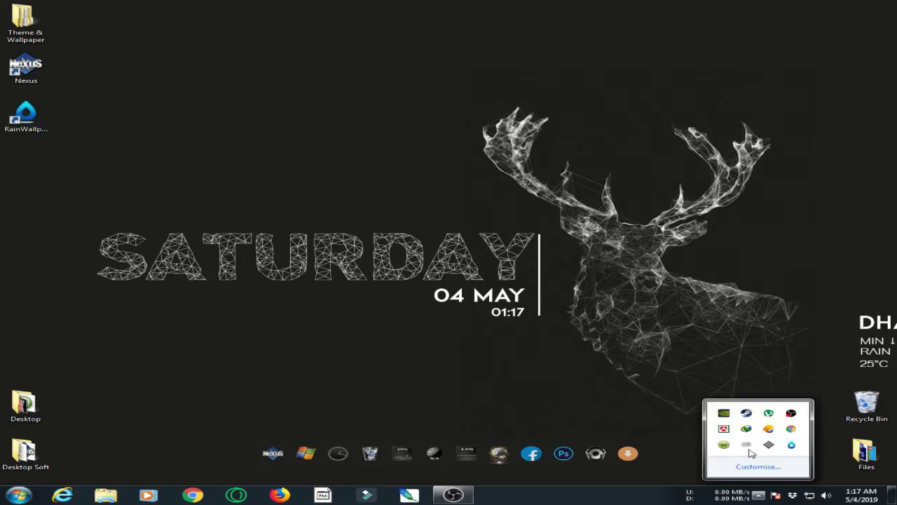
{"action": "right_click", "coordinate": [792, 445]}
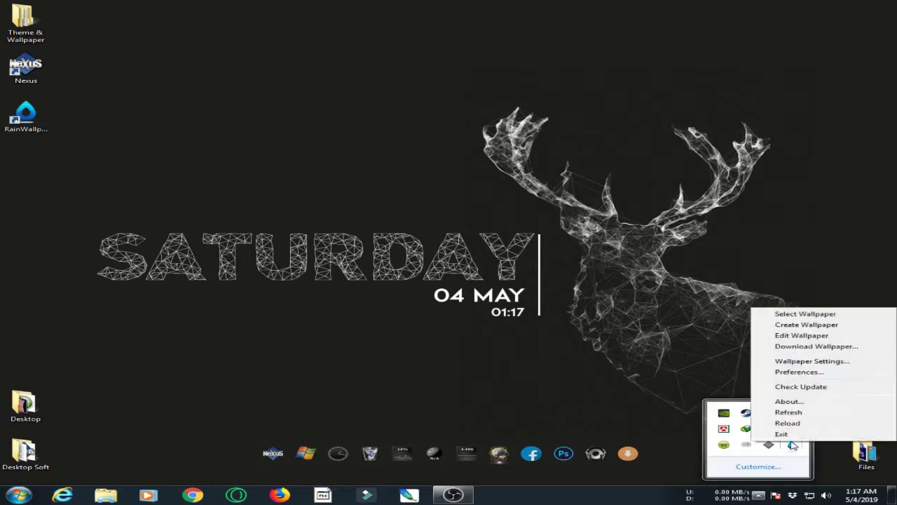
{"action": "left_click", "coordinate": [788, 319]}
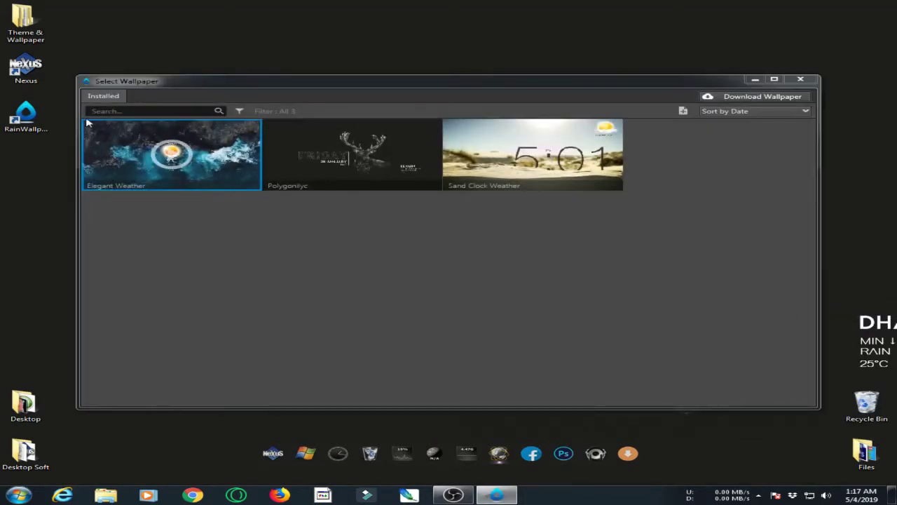
{"action": "left_click", "coordinate": [171, 148]}
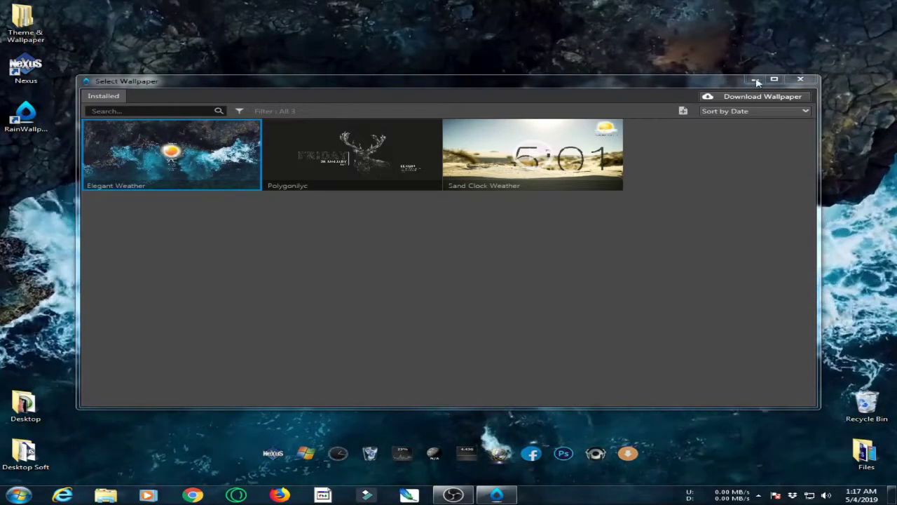
{"action": "left_click", "coordinate": [800, 78]}
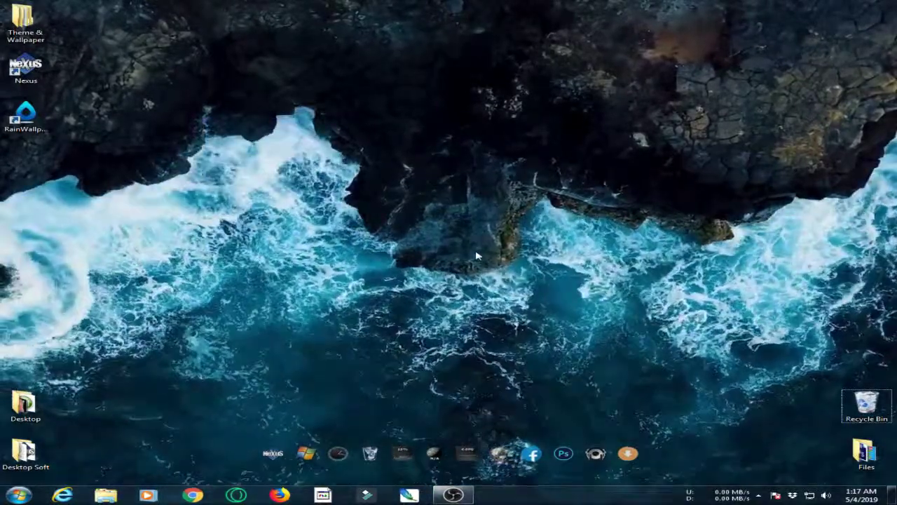
Refresh the desktop
{"action": "right_click", "coordinate": [398, 209]}
{"action": "right_click", "coordinate": [394, 180]}
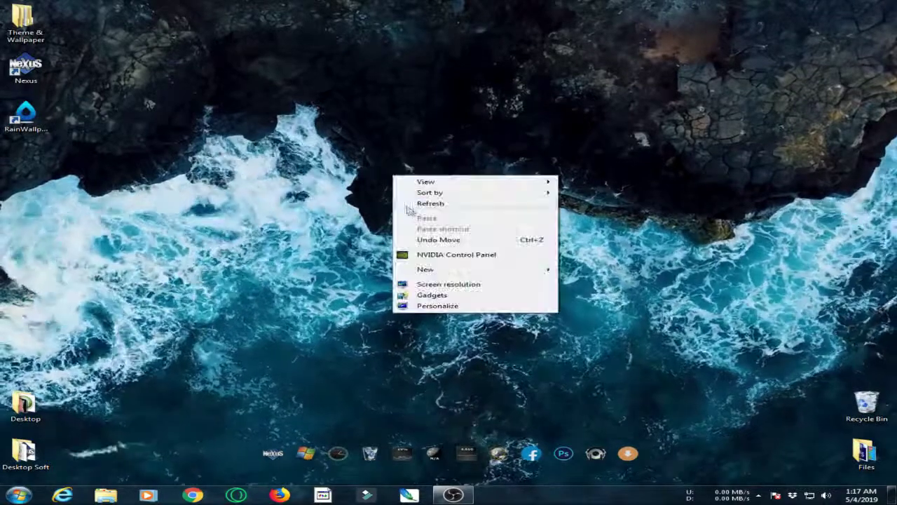
{"action": "left_click", "coordinate": [410, 203]}
{"action": "left_click", "coordinate": [760, 495]}
{"action": "left_click", "coordinate": [489, 240]}
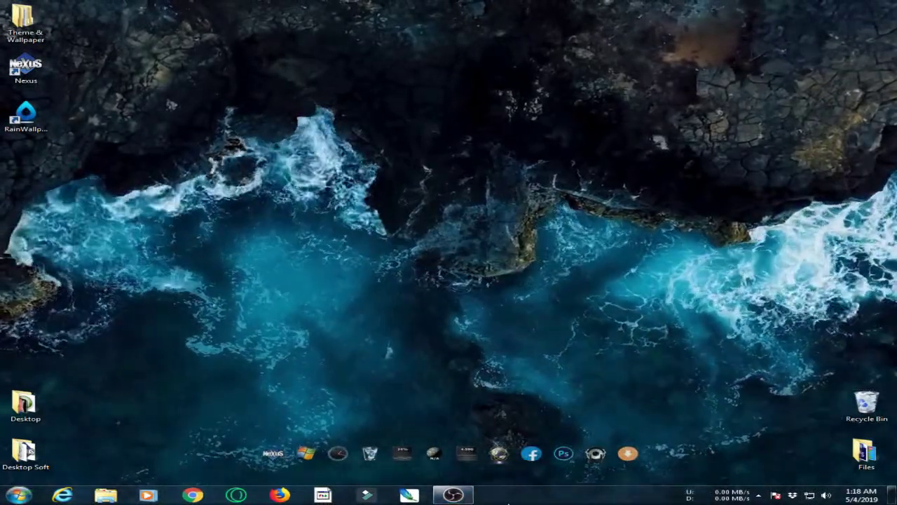
{"action": "right_click", "coordinate": [509, 495]}
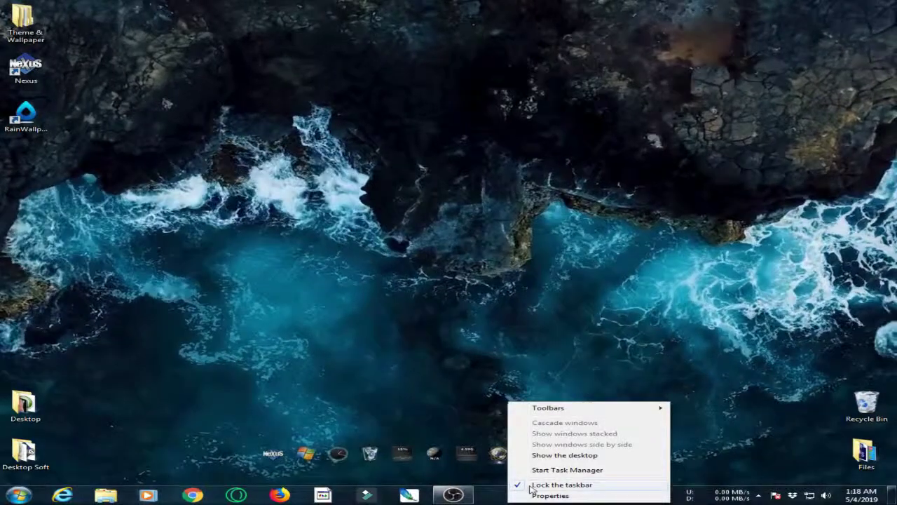
{"action": "left_click", "coordinate": [354, 331]}
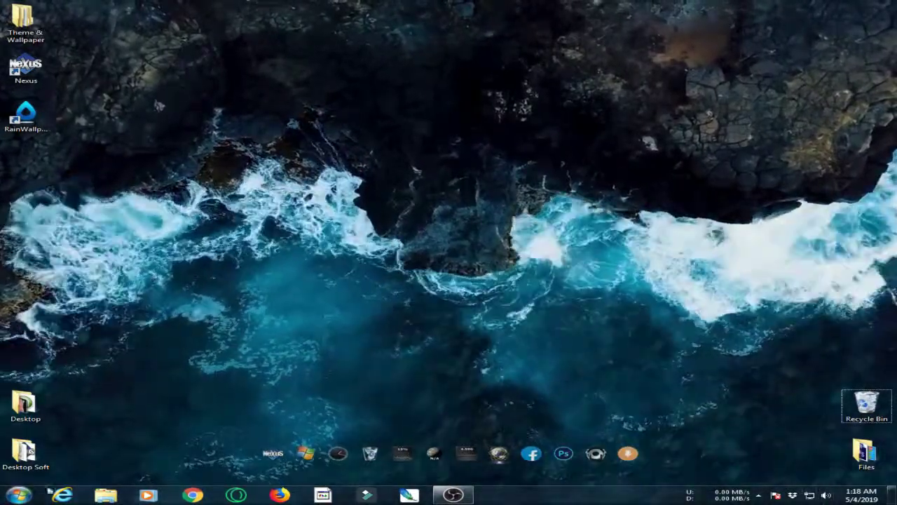
{"action": "left_click", "coordinate": [400, 408]}
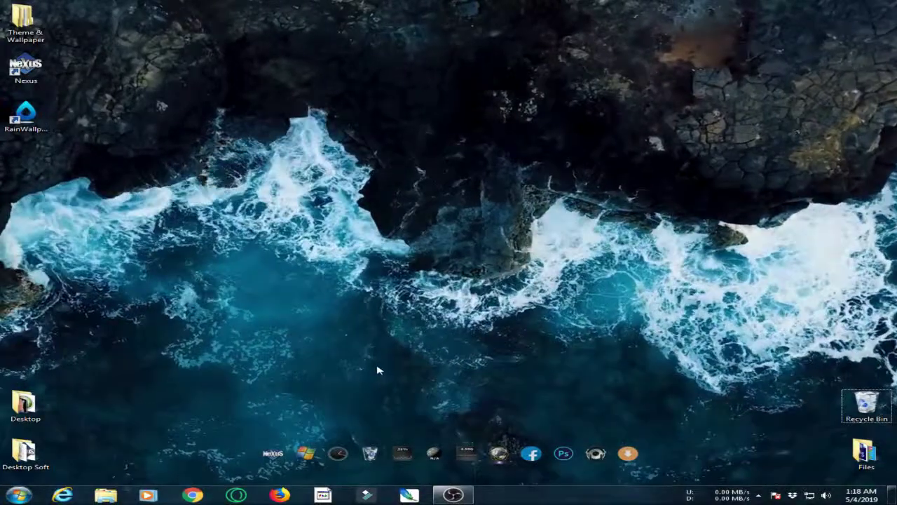
{"action": "left_click_drag", "start_coordinate": [32, 264], "coordinate": [28, 457]}
{"action": "left_click_drag", "start_coordinate": [802, 40], "coordinate": [868, 470]}
{"action": "left_click", "coordinate": [350, 194]}
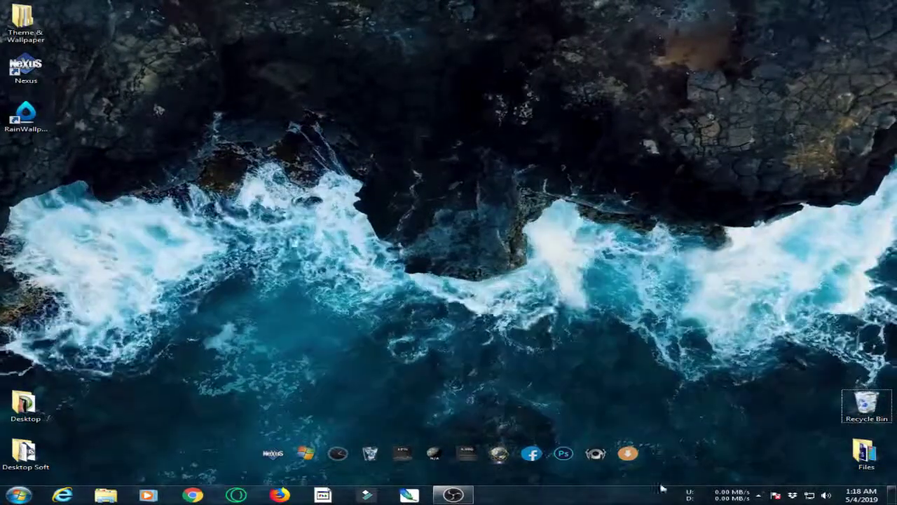
{"action": "left_click", "coordinate": [759, 496]}
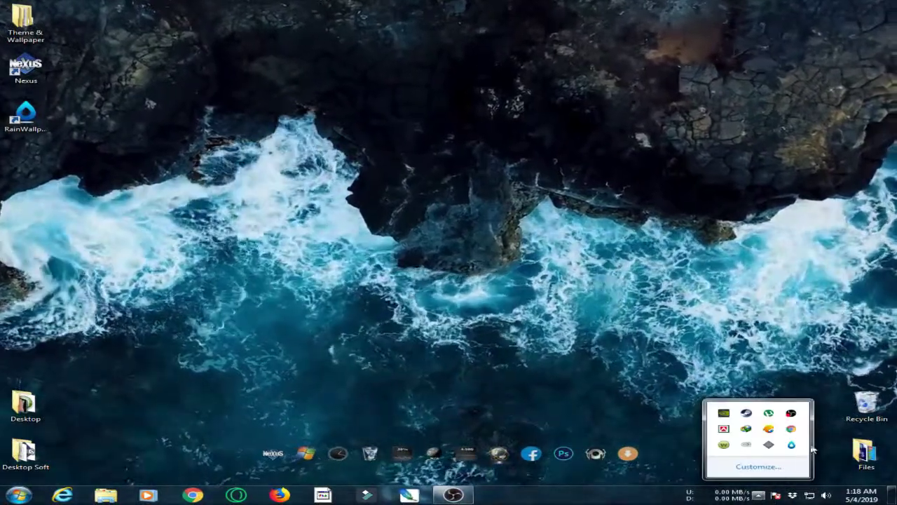
{"action": "right_click", "coordinate": [791, 444]}
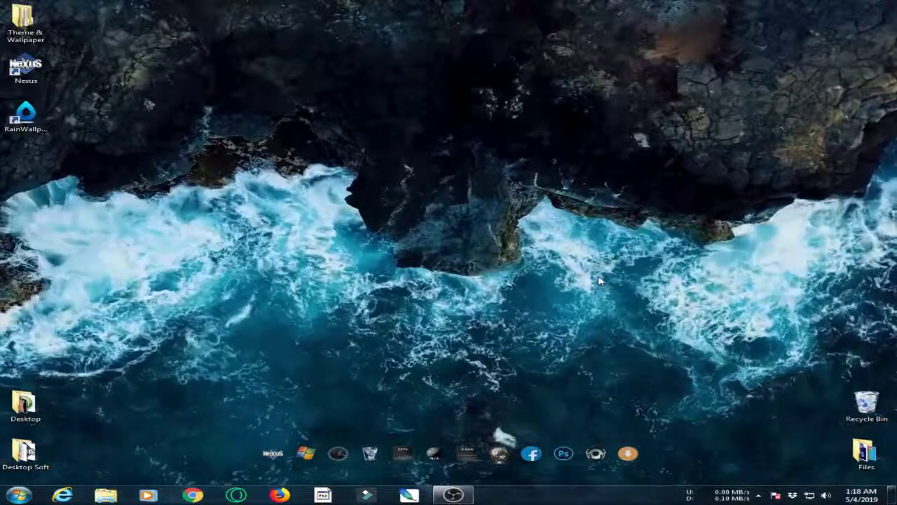
{"action": "left_click", "coordinate": [758, 495]}
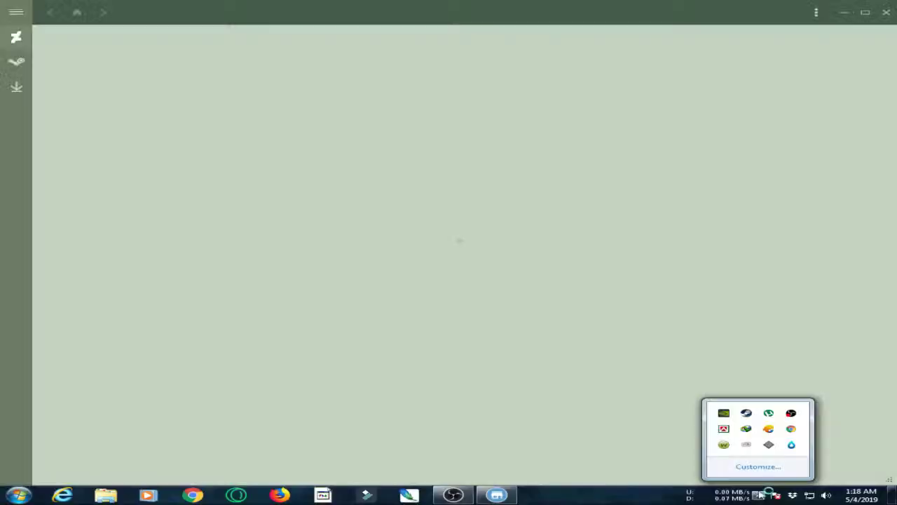
{"action": "left_click", "coordinate": [886, 11]}
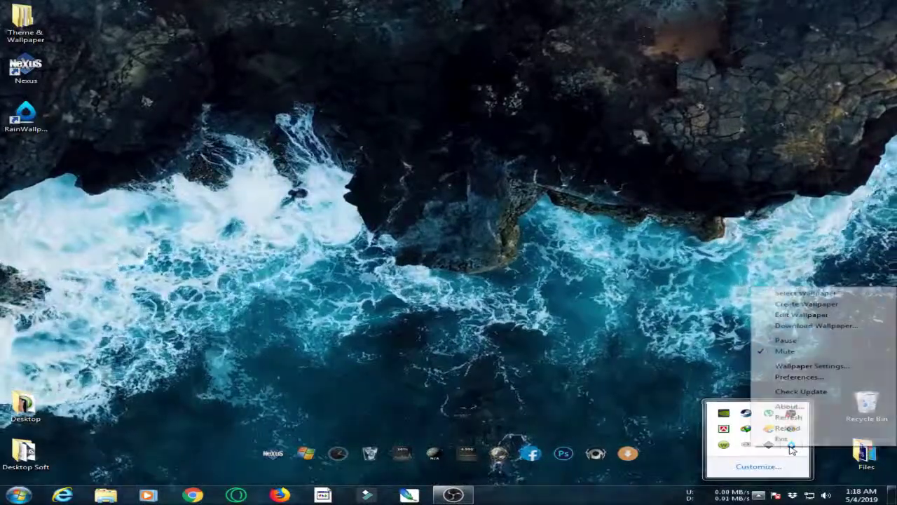
Open the weather options in the Elegant Weather wallpaper settings, reposition the window and toggle Auto Location on and back off
{"action": "left_click", "coordinate": [786, 366]}
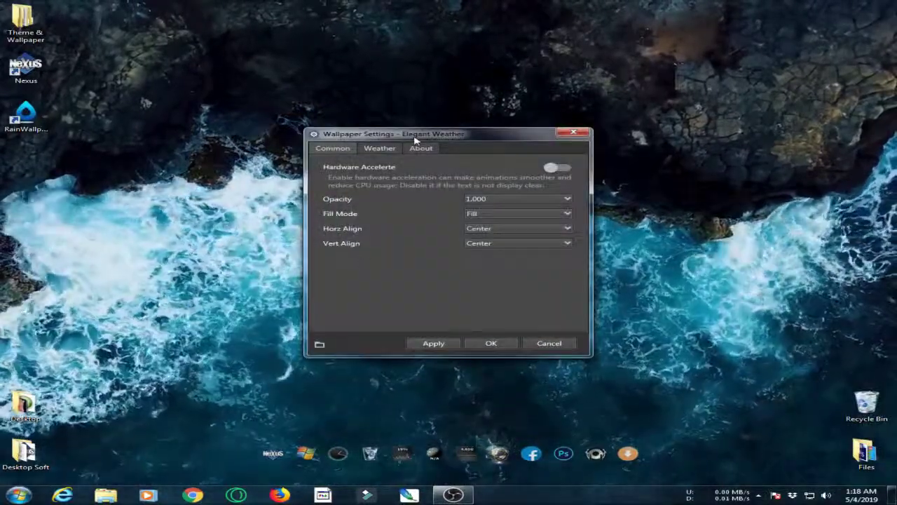
{"action": "left_click_drag", "start_coordinate": [421, 139], "coordinate": [636, 131]}
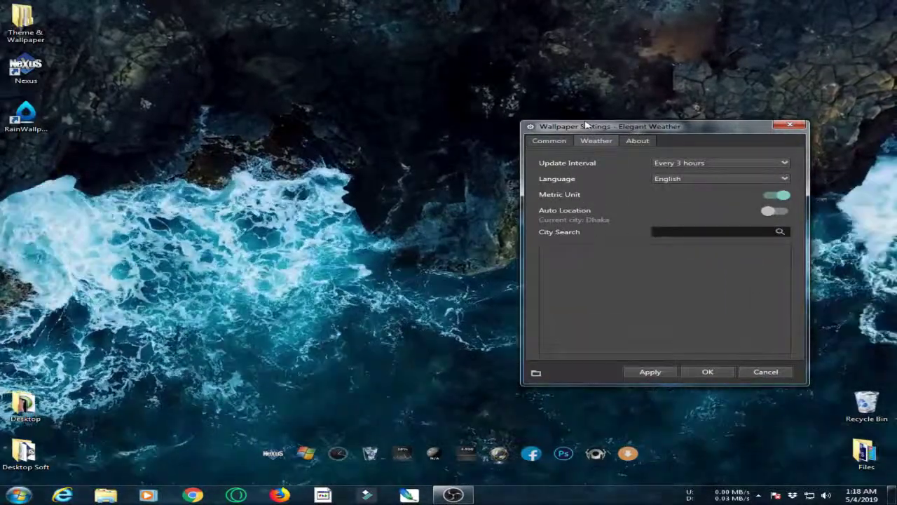
{"action": "left_click_drag", "start_coordinate": [593, 128], "coordinate": [539, 143]}
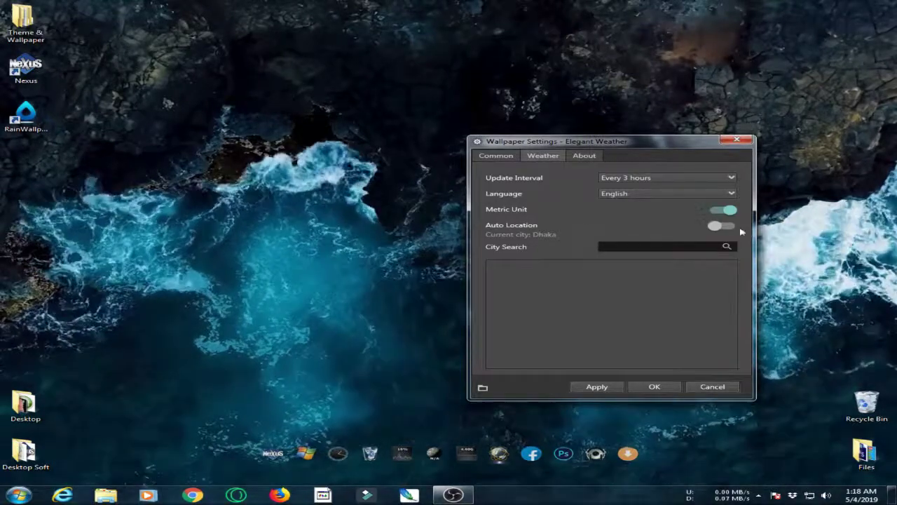
{"action": "left_click", "coordinate": [727, 228]}
{"action": "left_click", "coordinate": [727, 228]}
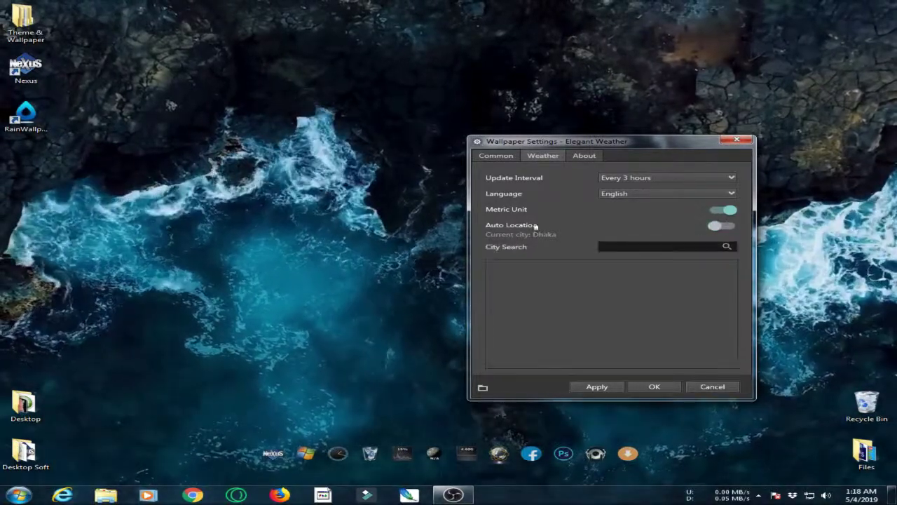
Search for the city Dhaka, choose the Dhaka, Bangladesh result, apply it as the weather location, and close the wallpaper settings
{"action": "left_click", "coordinate": [621, 244]}
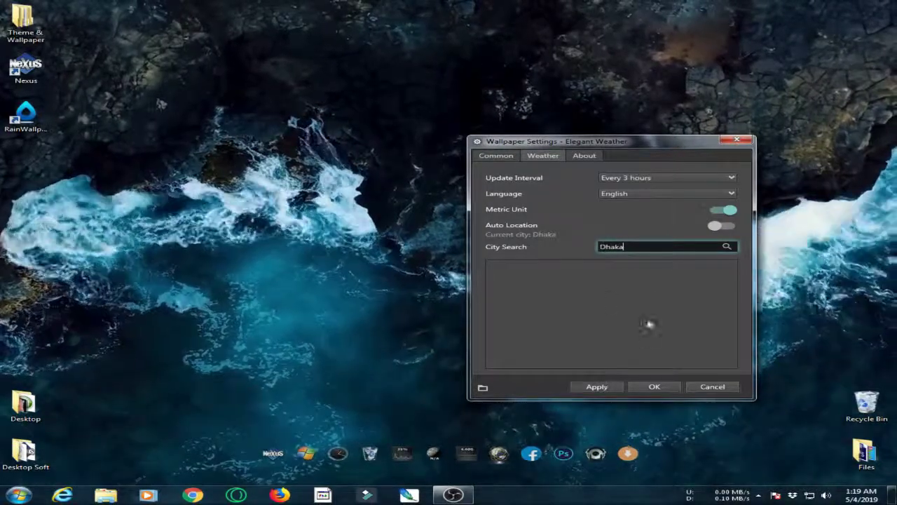
{"action": "key", "text": "Return"}
{"action": "left_click", "coordinate": [514, 267]}
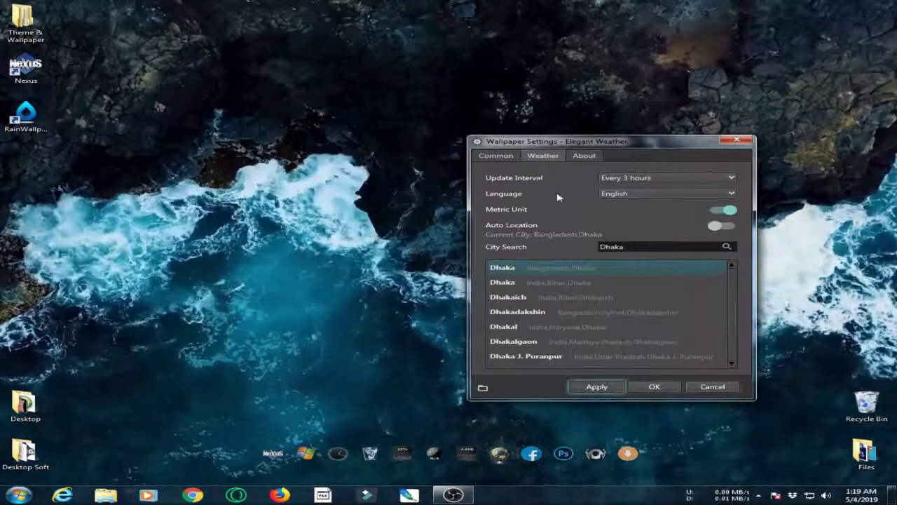
{"action": "left_click", "coordinate": [737, 139]}
{"action": "left_click_drag", "start_coordinate": [306, 107], "coordinate": [356, 109]}
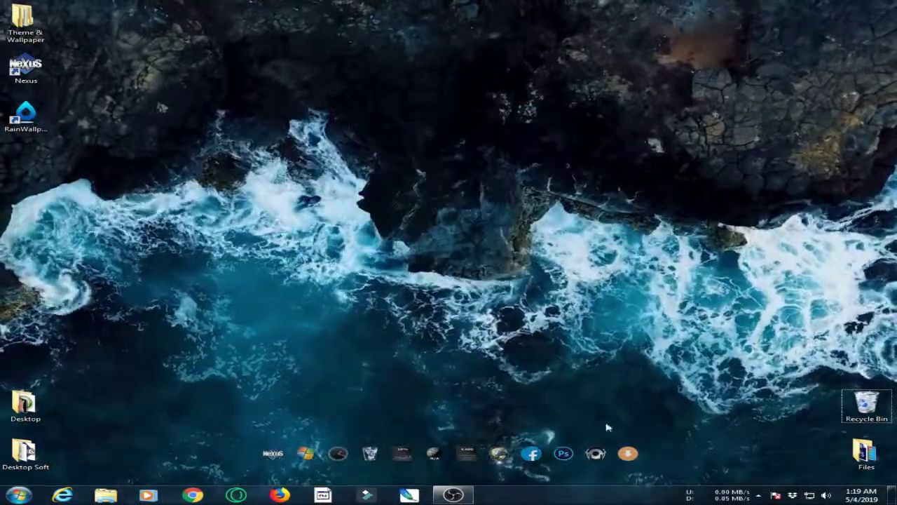
View RainWallpaper's installed wallpapers in the wallpaper picker and close it
{"action": "left_click", "coordinate": [758, 496]}
{"action": "right_click", "coordinate": [791, 443]}
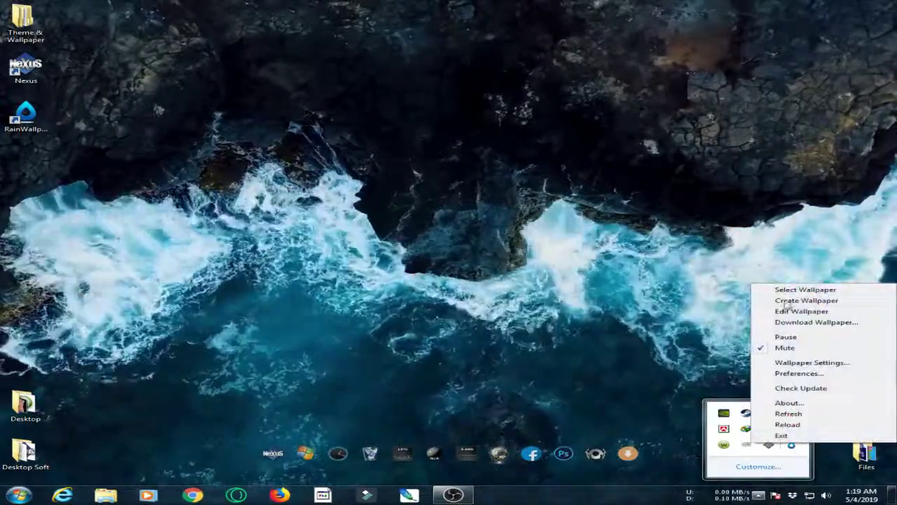
{"action": "left_click", "coordinate": [804, 290]}
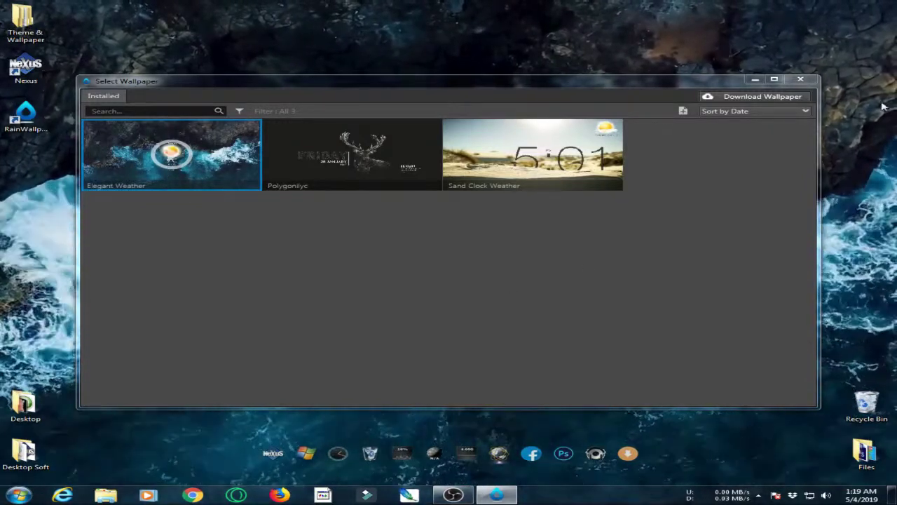
{"action": "left_click", "coordinate": [802, 79]}
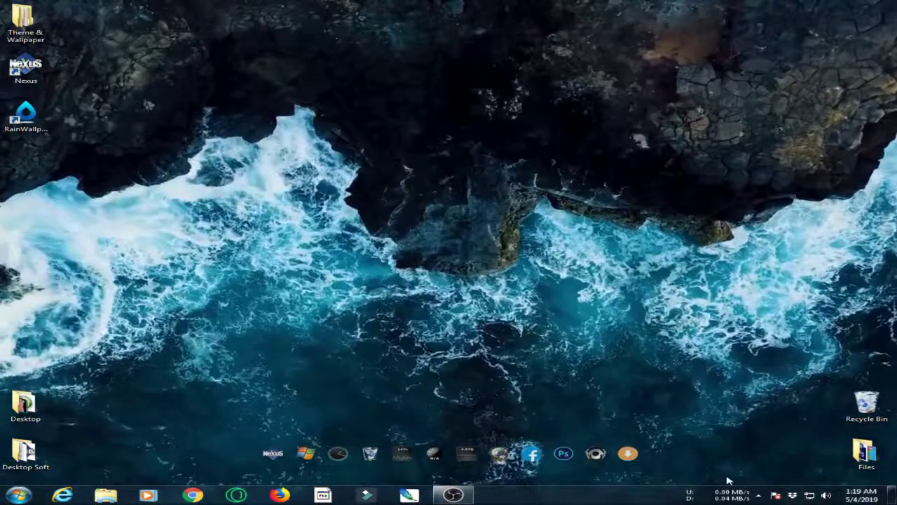
Open RainWallpaper's preferences, examine the Translucent Taskbar Style and Language options, and accept the dialog
{"action": "left_click", "coordinate": [757, 495]}
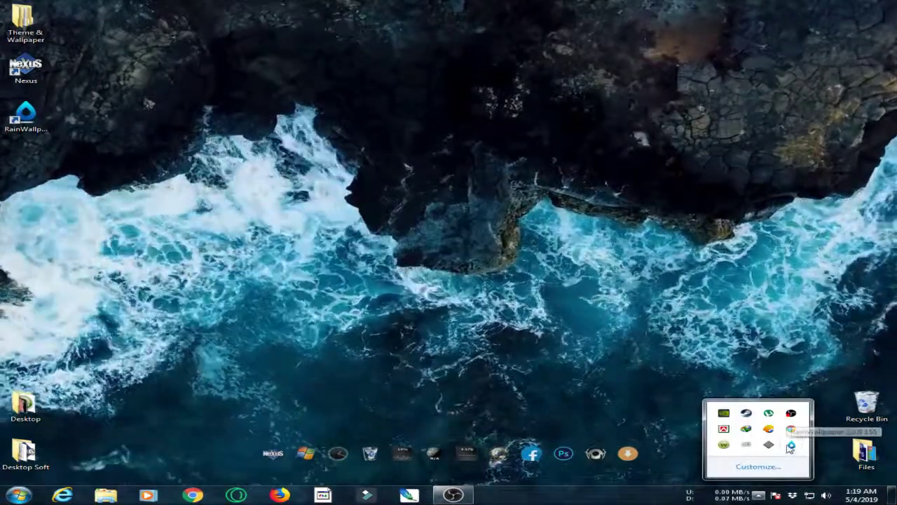
{"action": "right_click", "coordinate": [791, 444]}
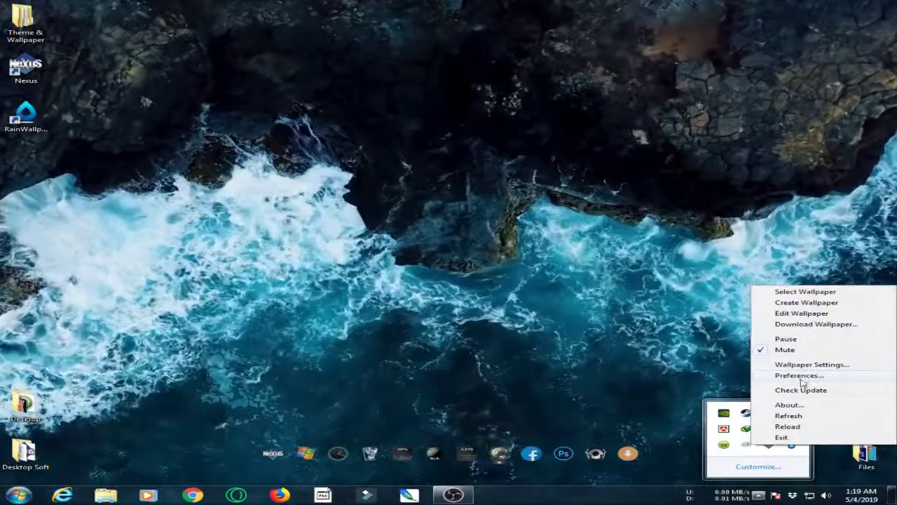
{"action": "left_click", "coordinate": [797, 377]}
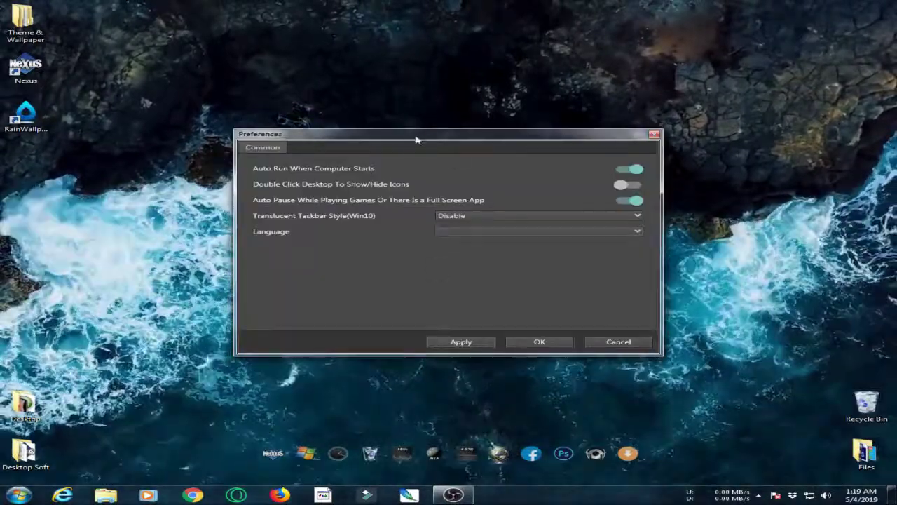
{"action": "left_click_drag", "start_coordinate": [414, 138], "coordinate": [434, 141]}
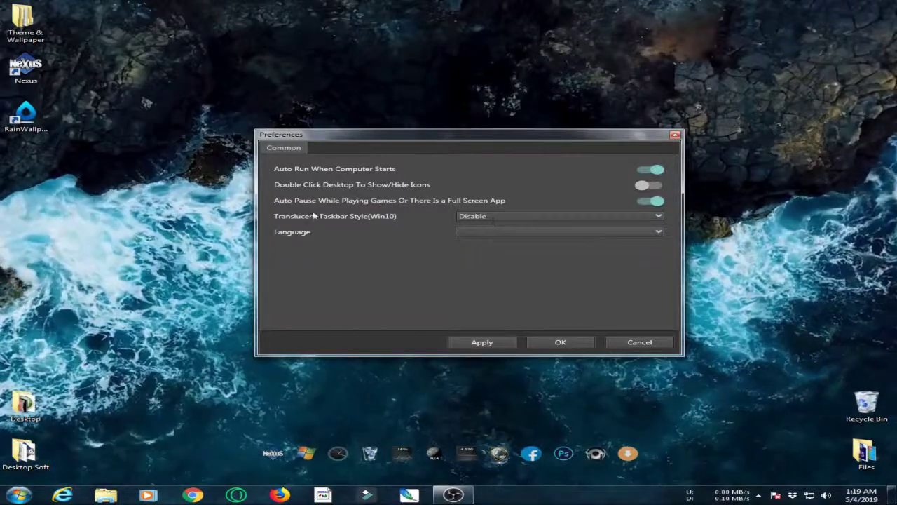
{"action": "left_click", "coordinate": [476, 219]}
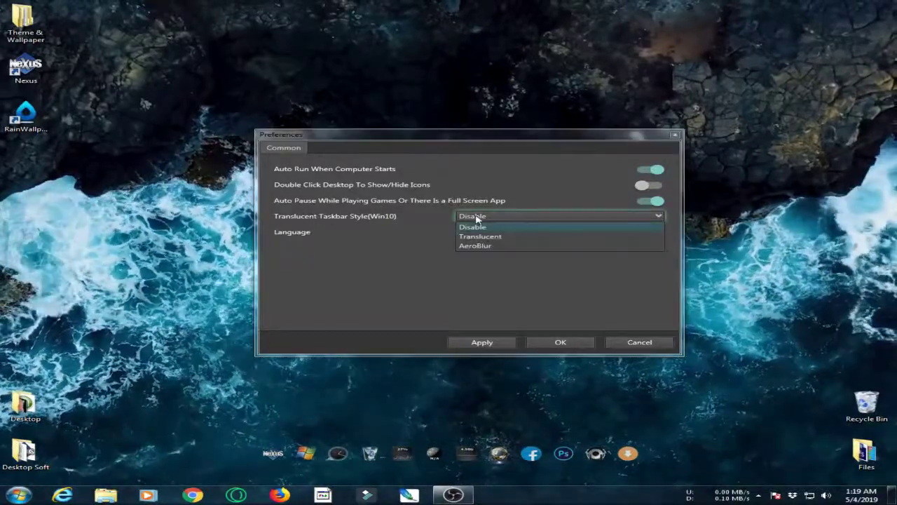
{"action": "left_click", "coordinate": [475, 219]}
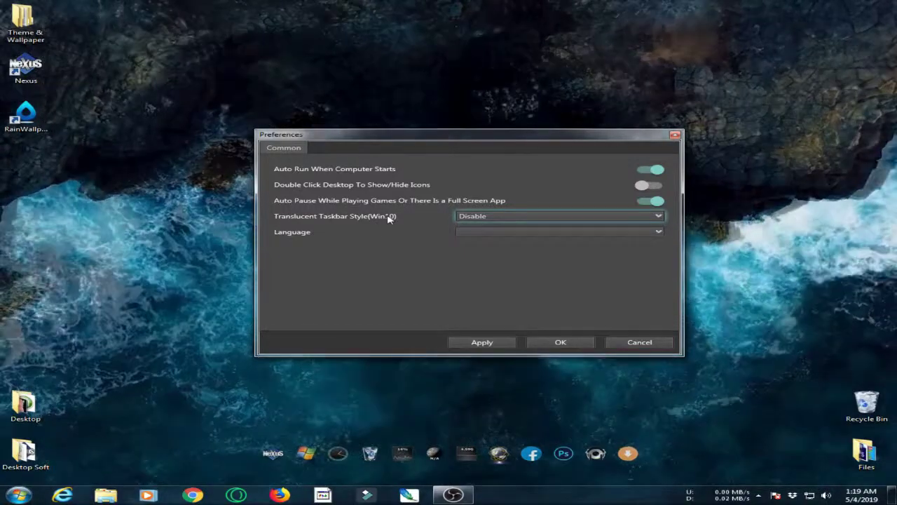
{"action": "left_click", "coordinate": [527, 232]}
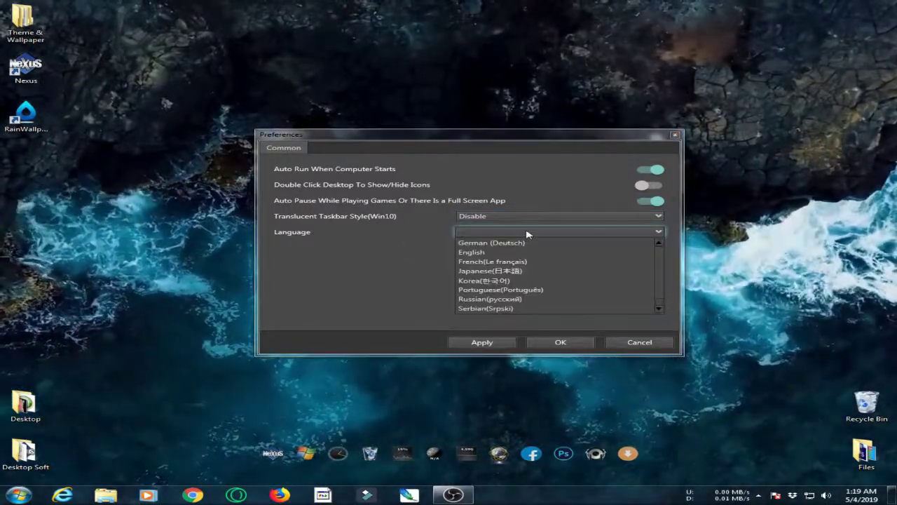
{"action": "left_click", "coordinate": [352, 264]}
{"action": "left_click", "coordinate": [560, 342]}
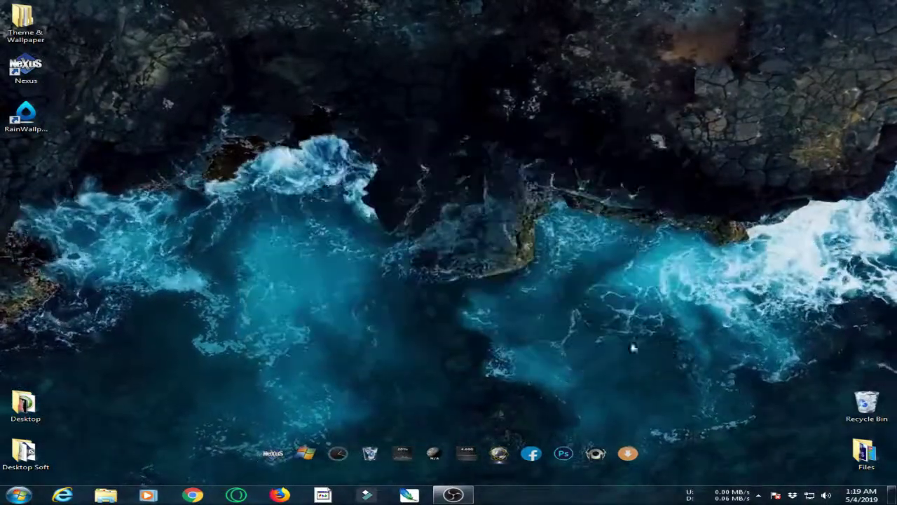
Open the preferences of the Nexus dock from its system tray entry
{"action": "left_click", "coordinate": [758, 495]}
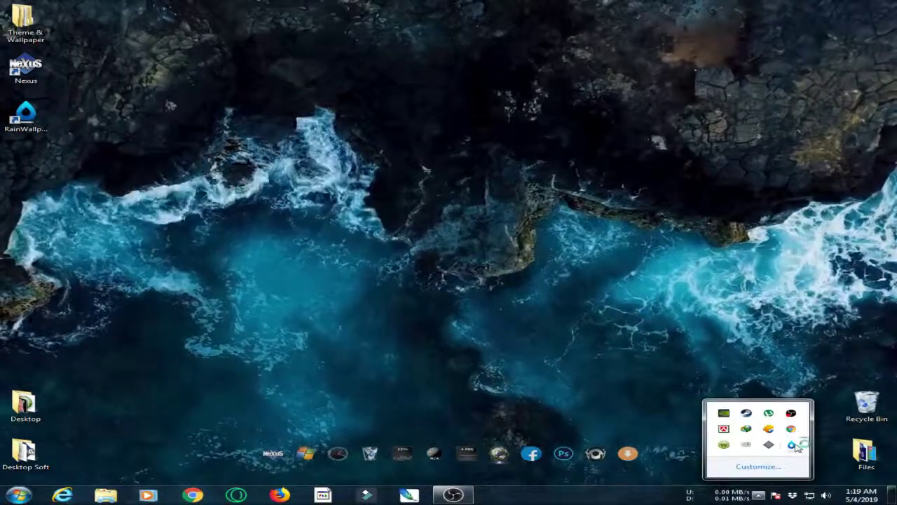
{"action": "right_click", "coordinate": [791, 444]}
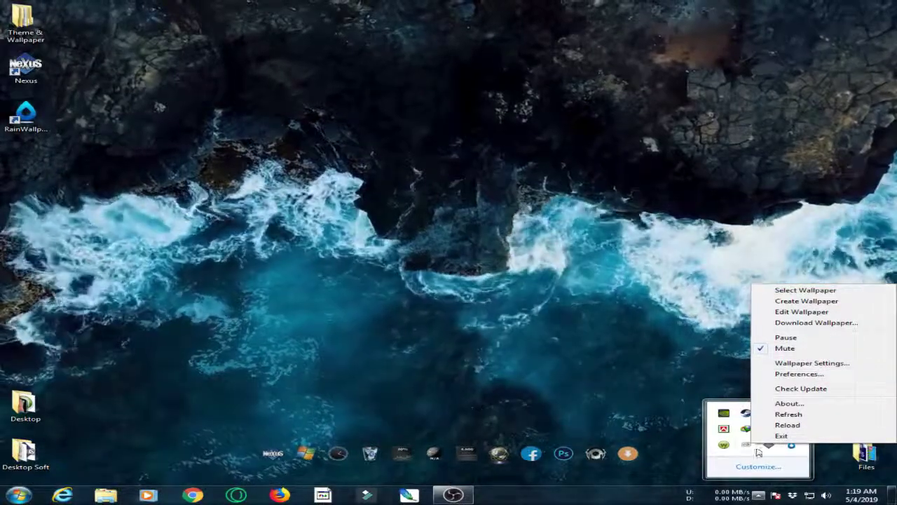
{"action": "right_click", "coordinate": [769, 444]}
{"action": "right_click", "coordinate": [768, 444]}
{"action": "left_click", "coordinate": [802, 452]}
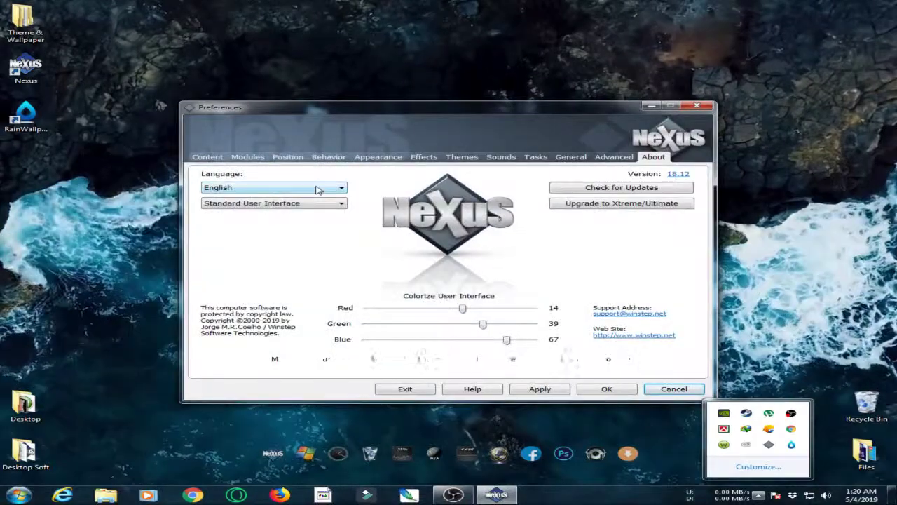
Review the dock's Position, Behavior, Appearance, Effects, Themes, Sounds, Tasks, General and Advanced settings, and cancel the dialog
{"action": "left_click", "coordinate": [290, 157]}
{"action": "left_click", "coordinate": [328, 157]}
{"action": "left_click", "coordinate": [377, 157]}
{"action": "left_click", "coordinate": [424, 157]}
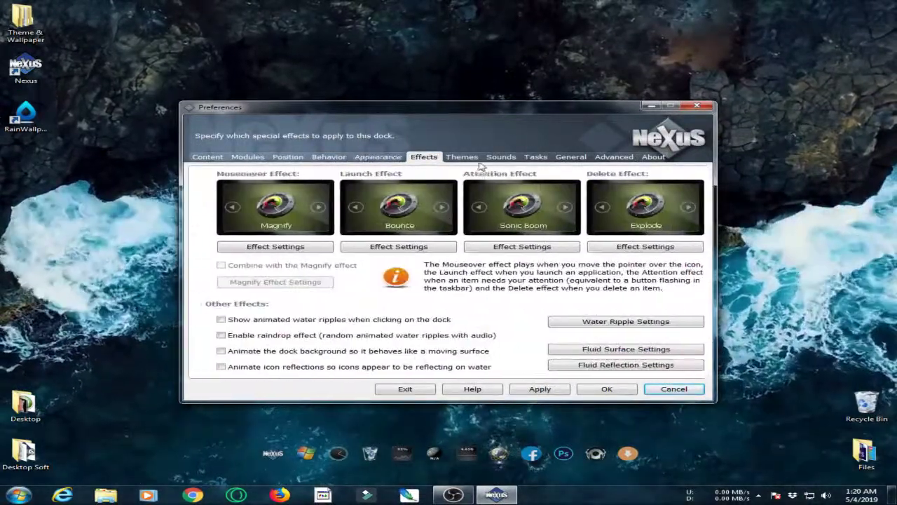
{"action": "left_click", "coordinate": [463, 157]}
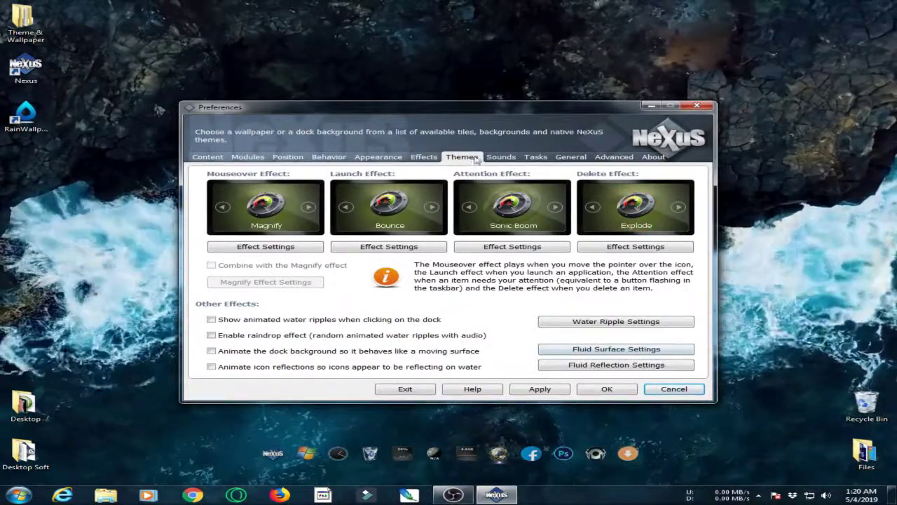
{"action": "left_click", "coordinate": [501, 157]}
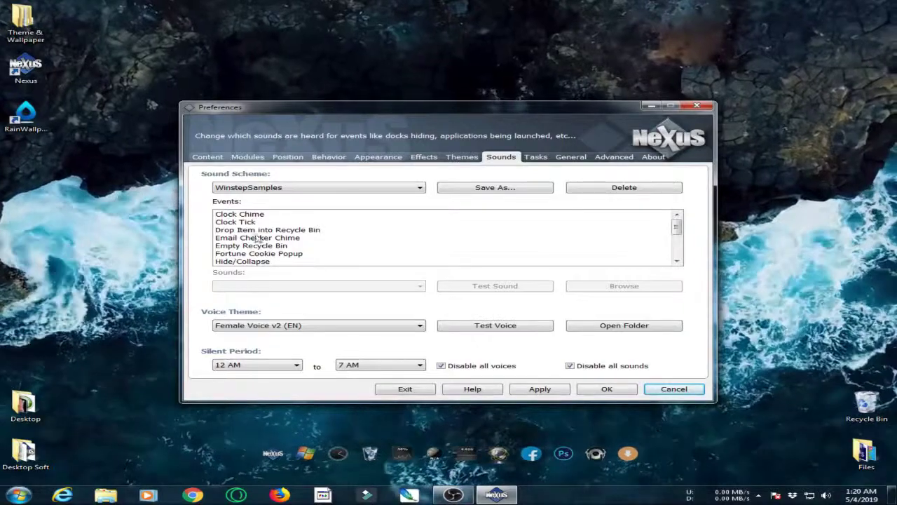
{"action": "left_click", "coordinate": [536, 158]}
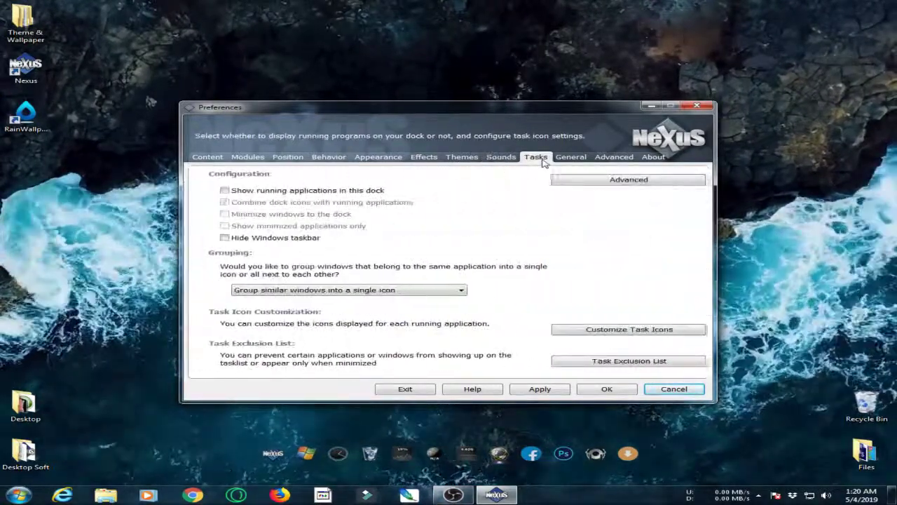
{"action": "left_click", "coordinate": [571, 157]}
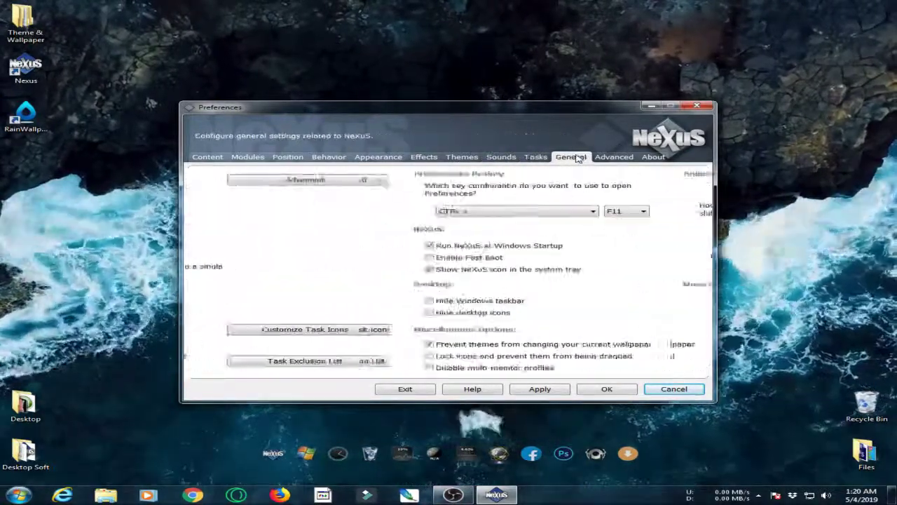
{"action": "left_click", "coordinate": [615, 159]}
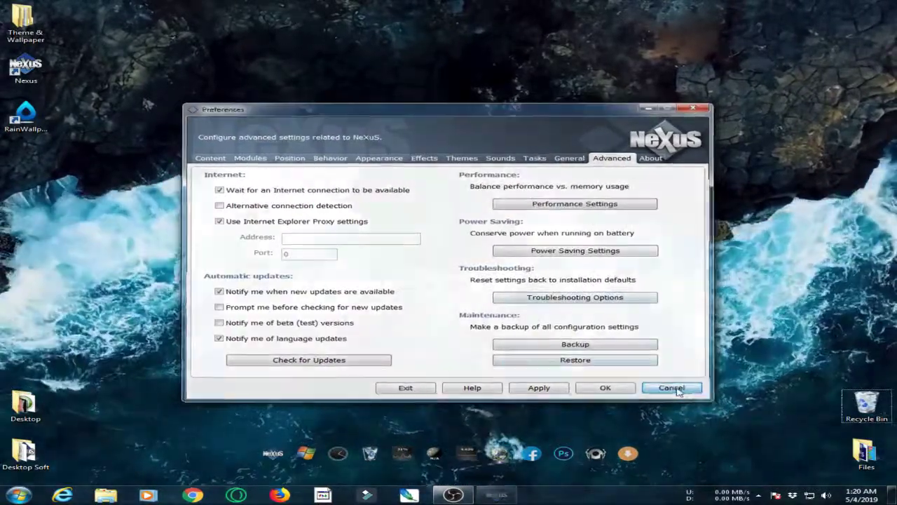
{"action": "left_click", "coordinate": [672, 389]}
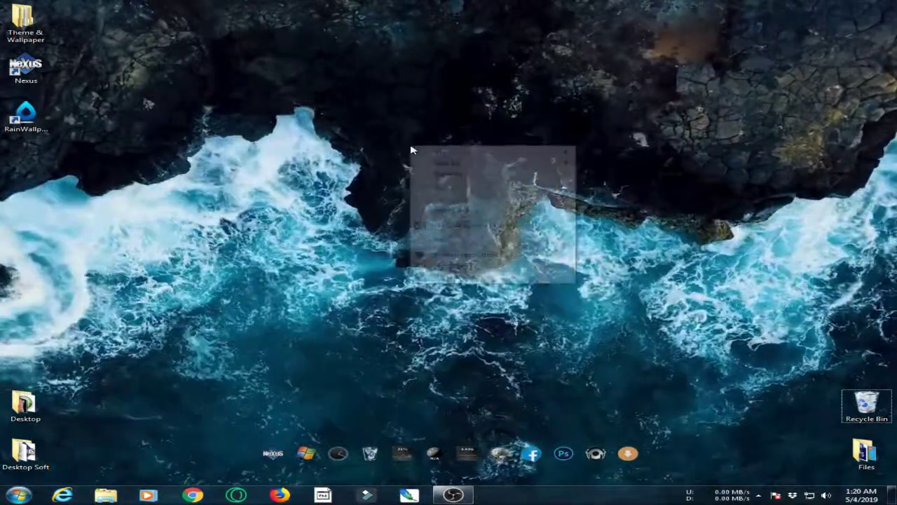
Refresh the desktop twice
{"action": "right_click", "coordinate": [412, 149]}
{"action": "left_click", "coordinate": [439, 175]}
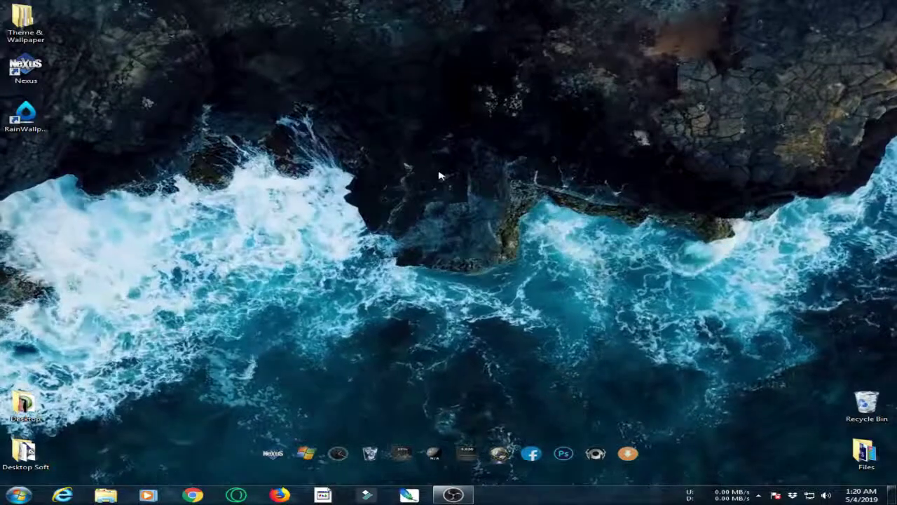
{"action": "right_click", "coordinate": [314, 153]}
{"action": "left_click", "coordinate": [327, 178]}
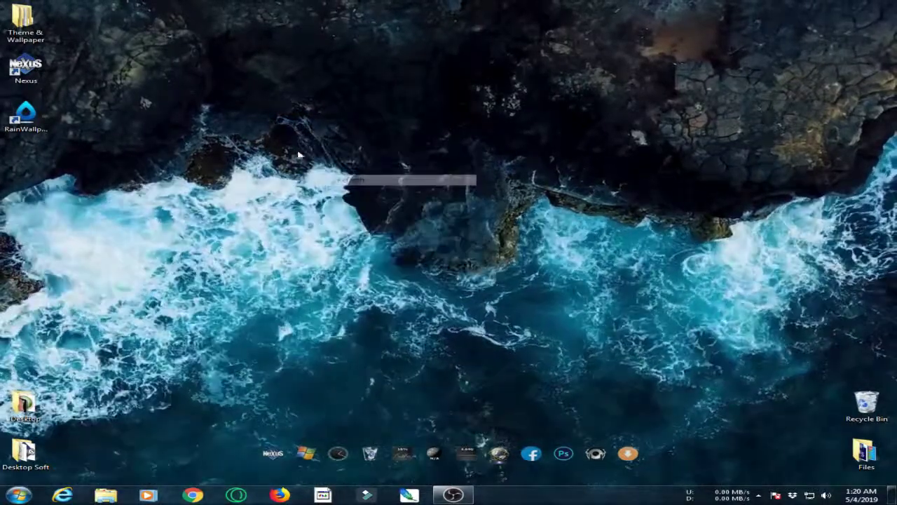
{"action": "left_click", "coordinate": [308, 163]}
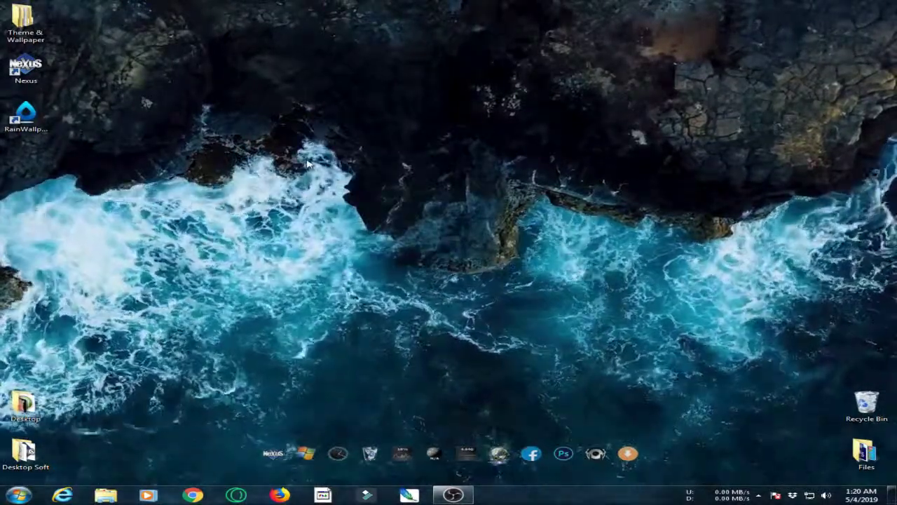